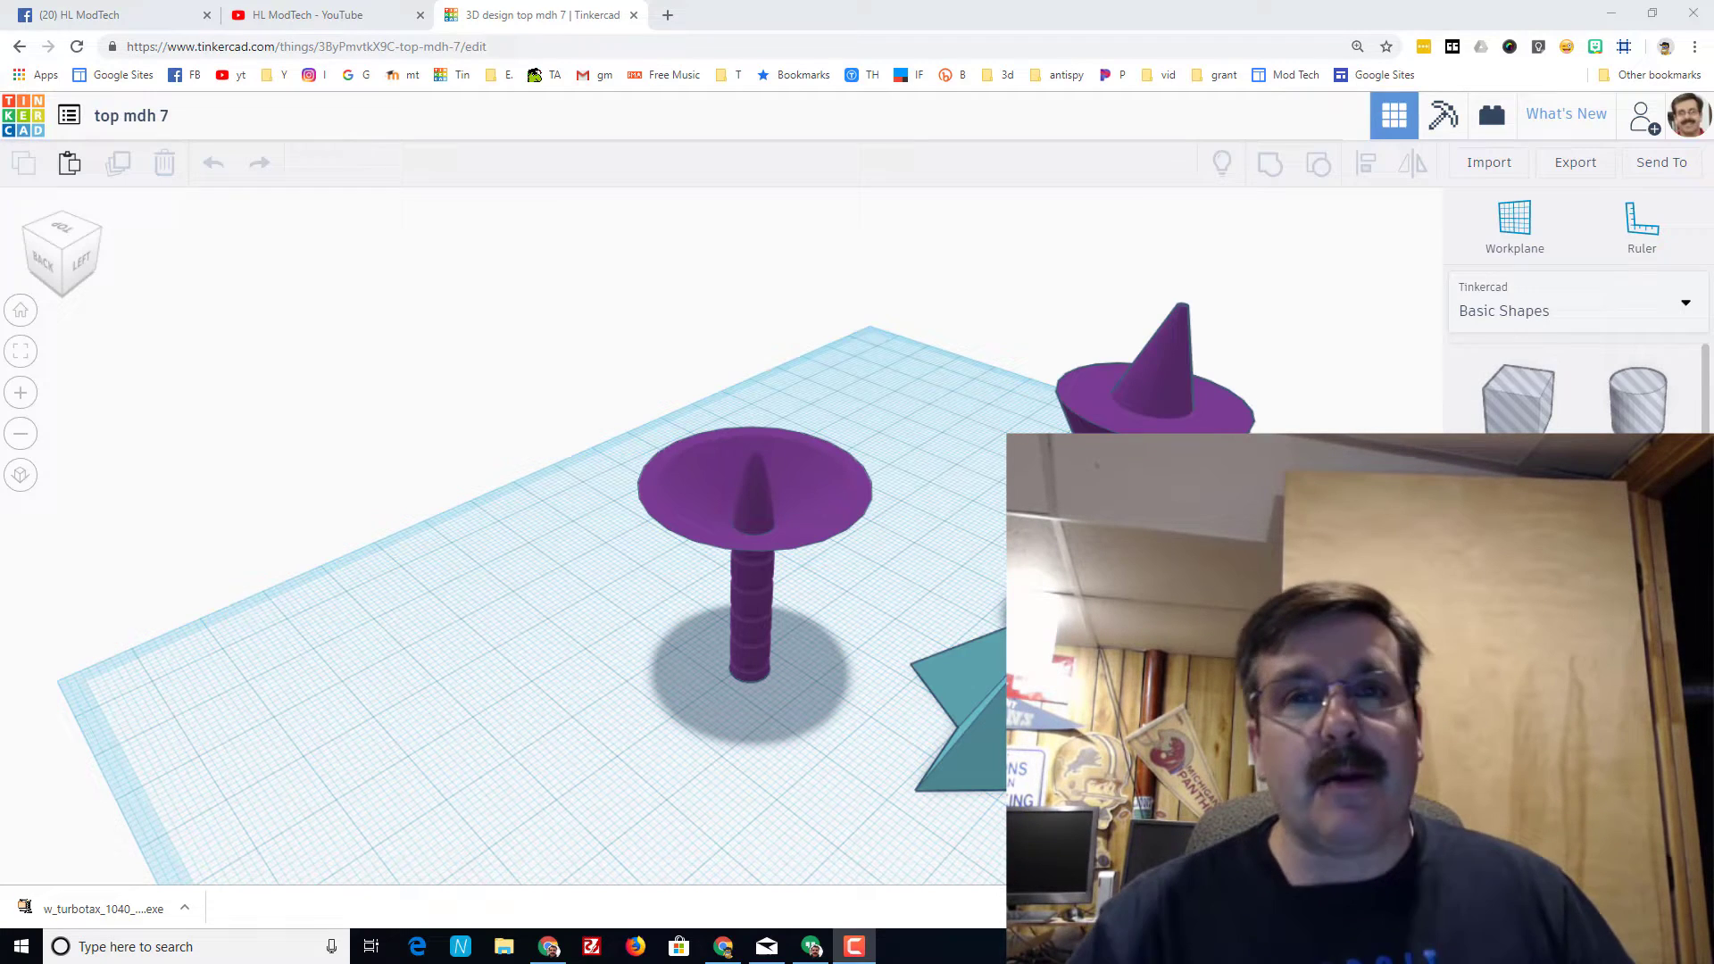
- Duplicate the purple top with the grooved stem and place the copy on an empty part of the workplane
right_drag(886, 763, 957, 700)
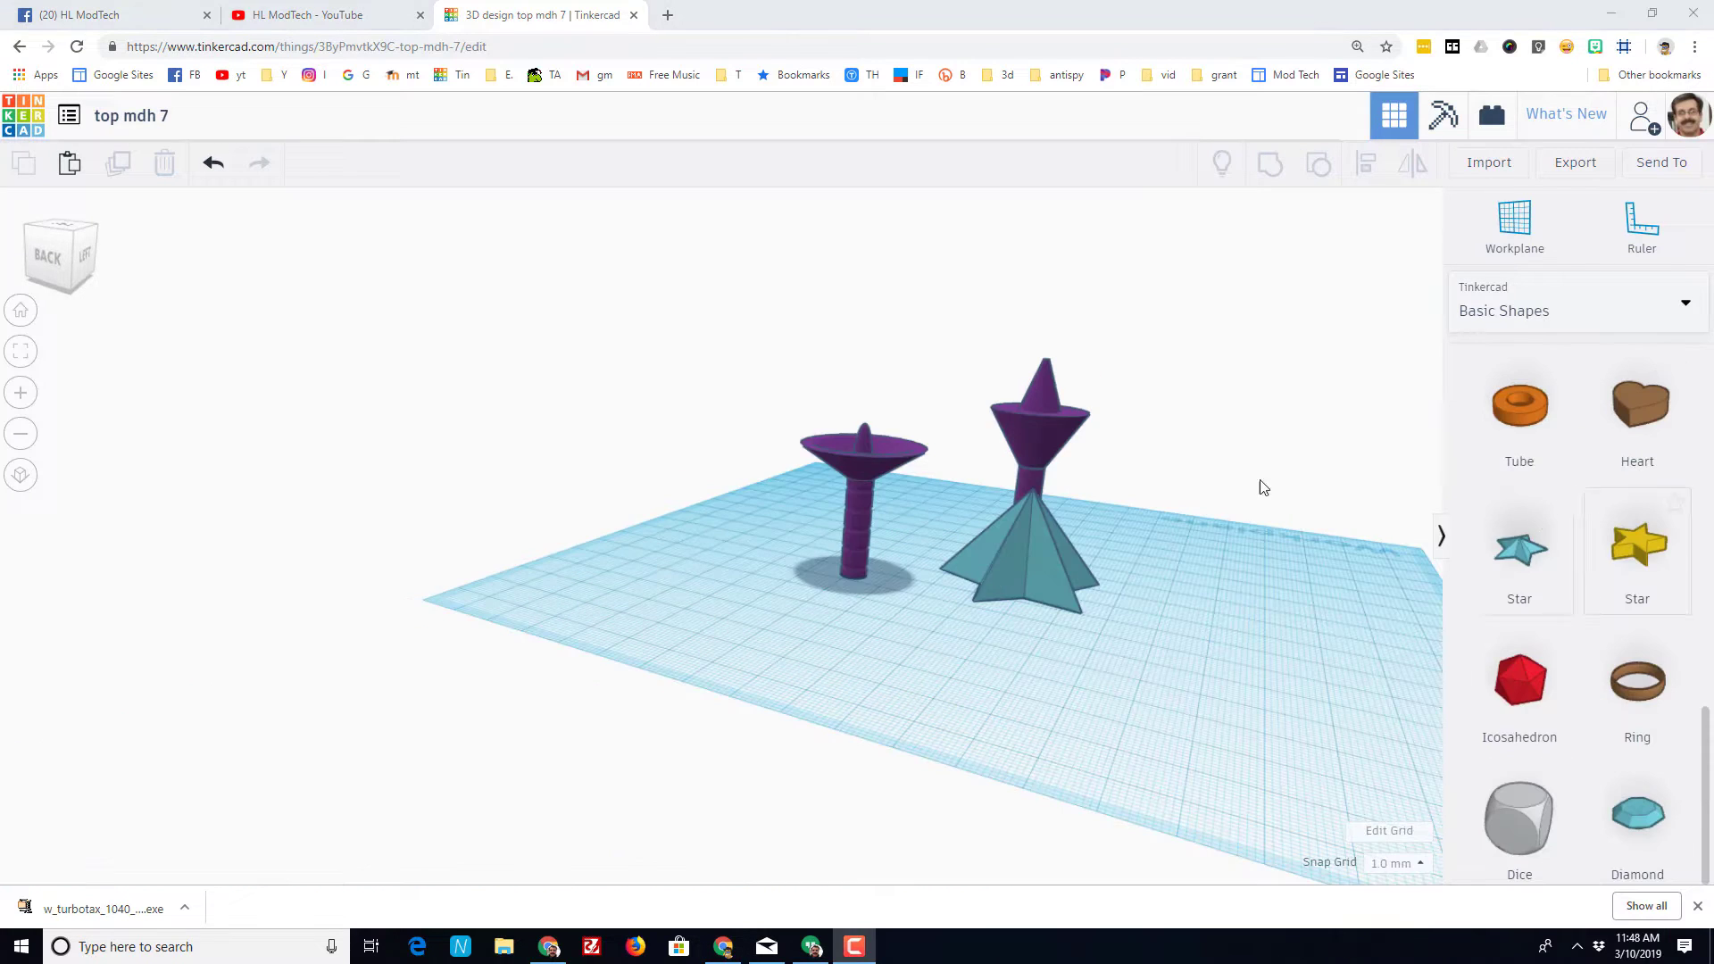
right_drag(1260, 479, 1135, 561)
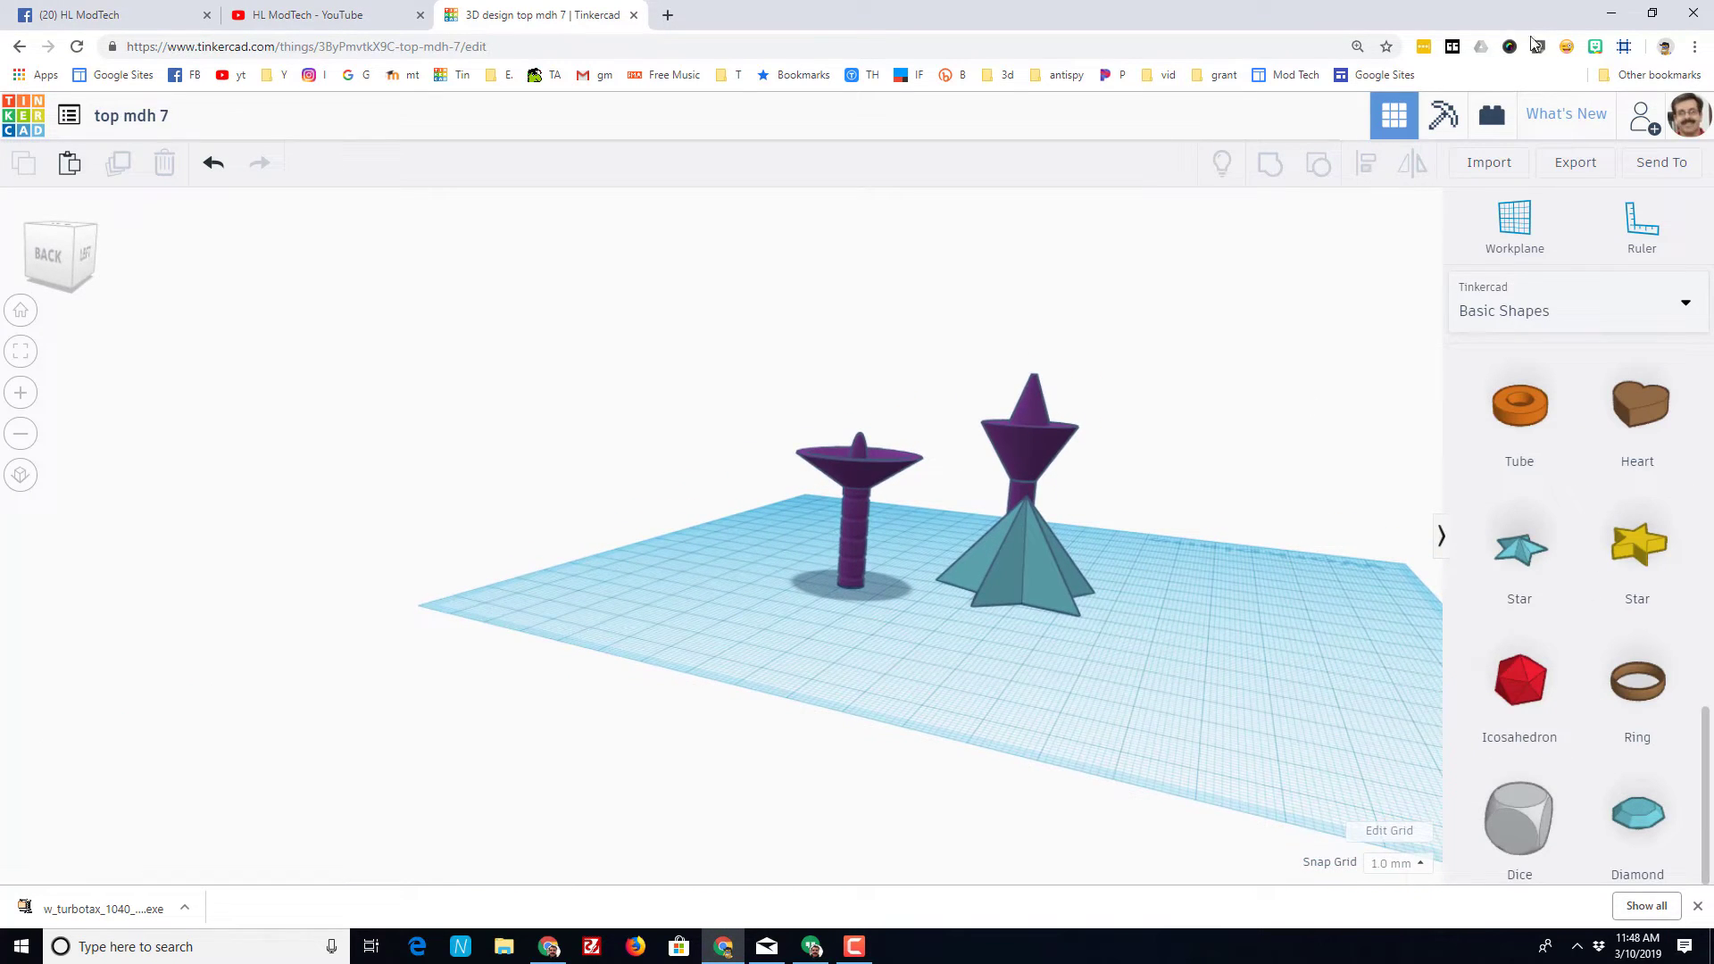
mouse_move(991, 599)
right_down()
mouse_move(715, 600)
mouse_move(1002, 616)
right_up()
scroll(884, 580, up, 3)
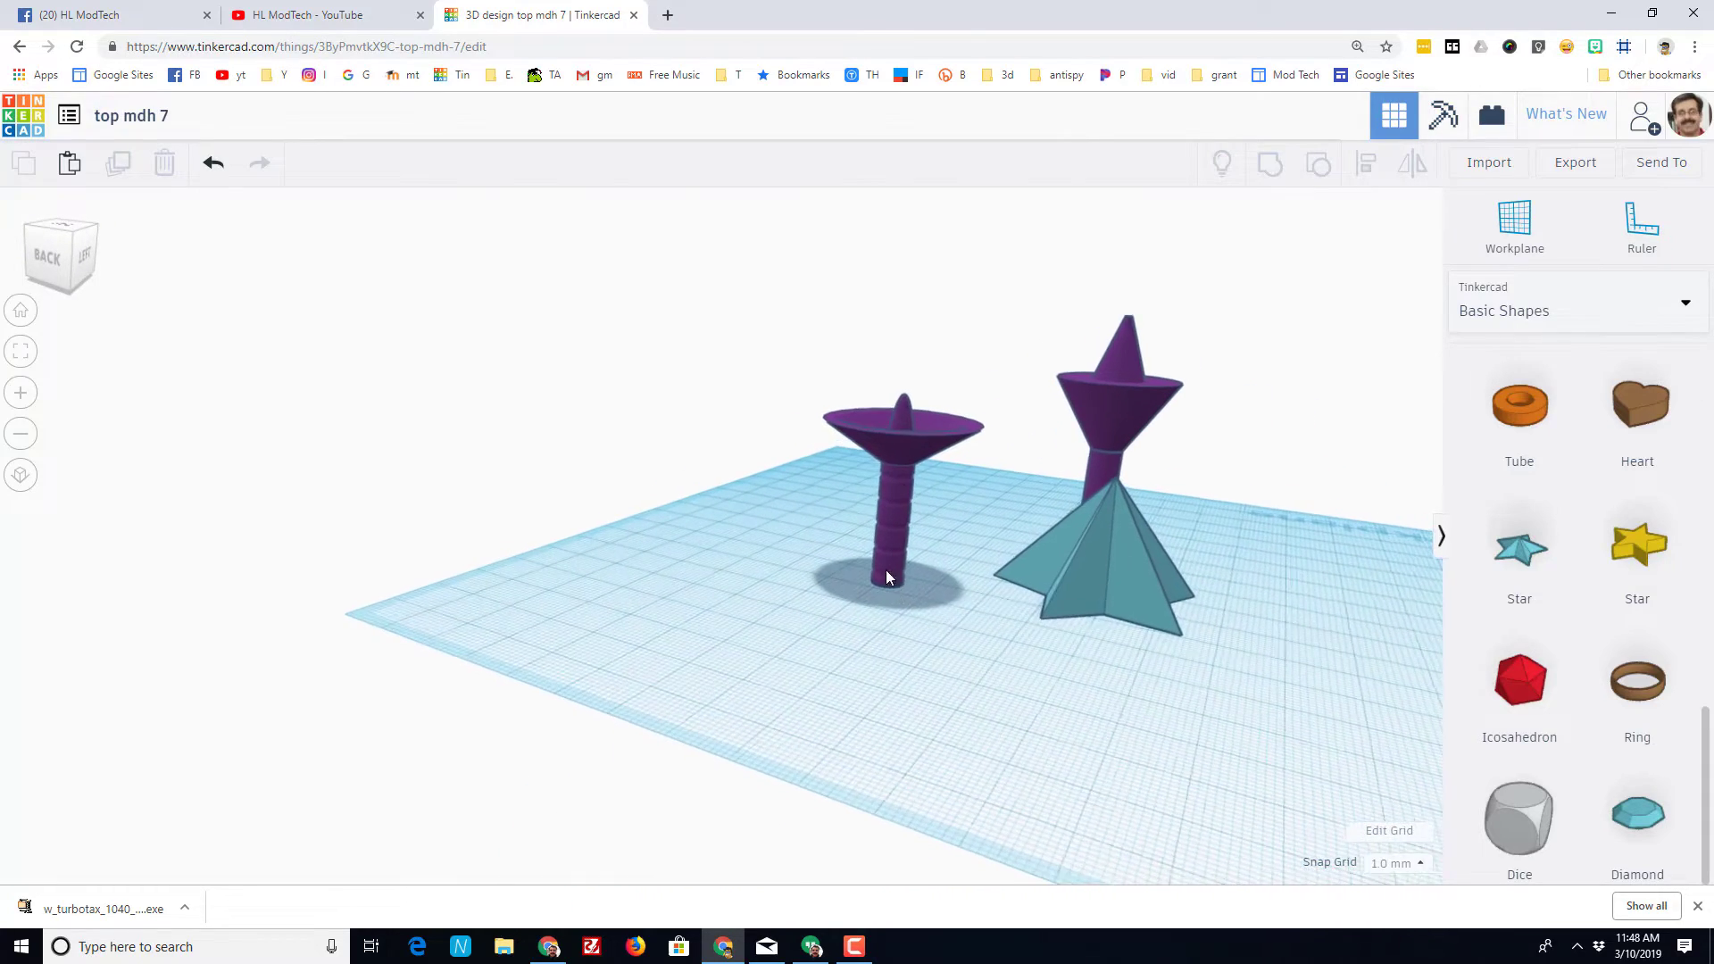
click(909, 482)
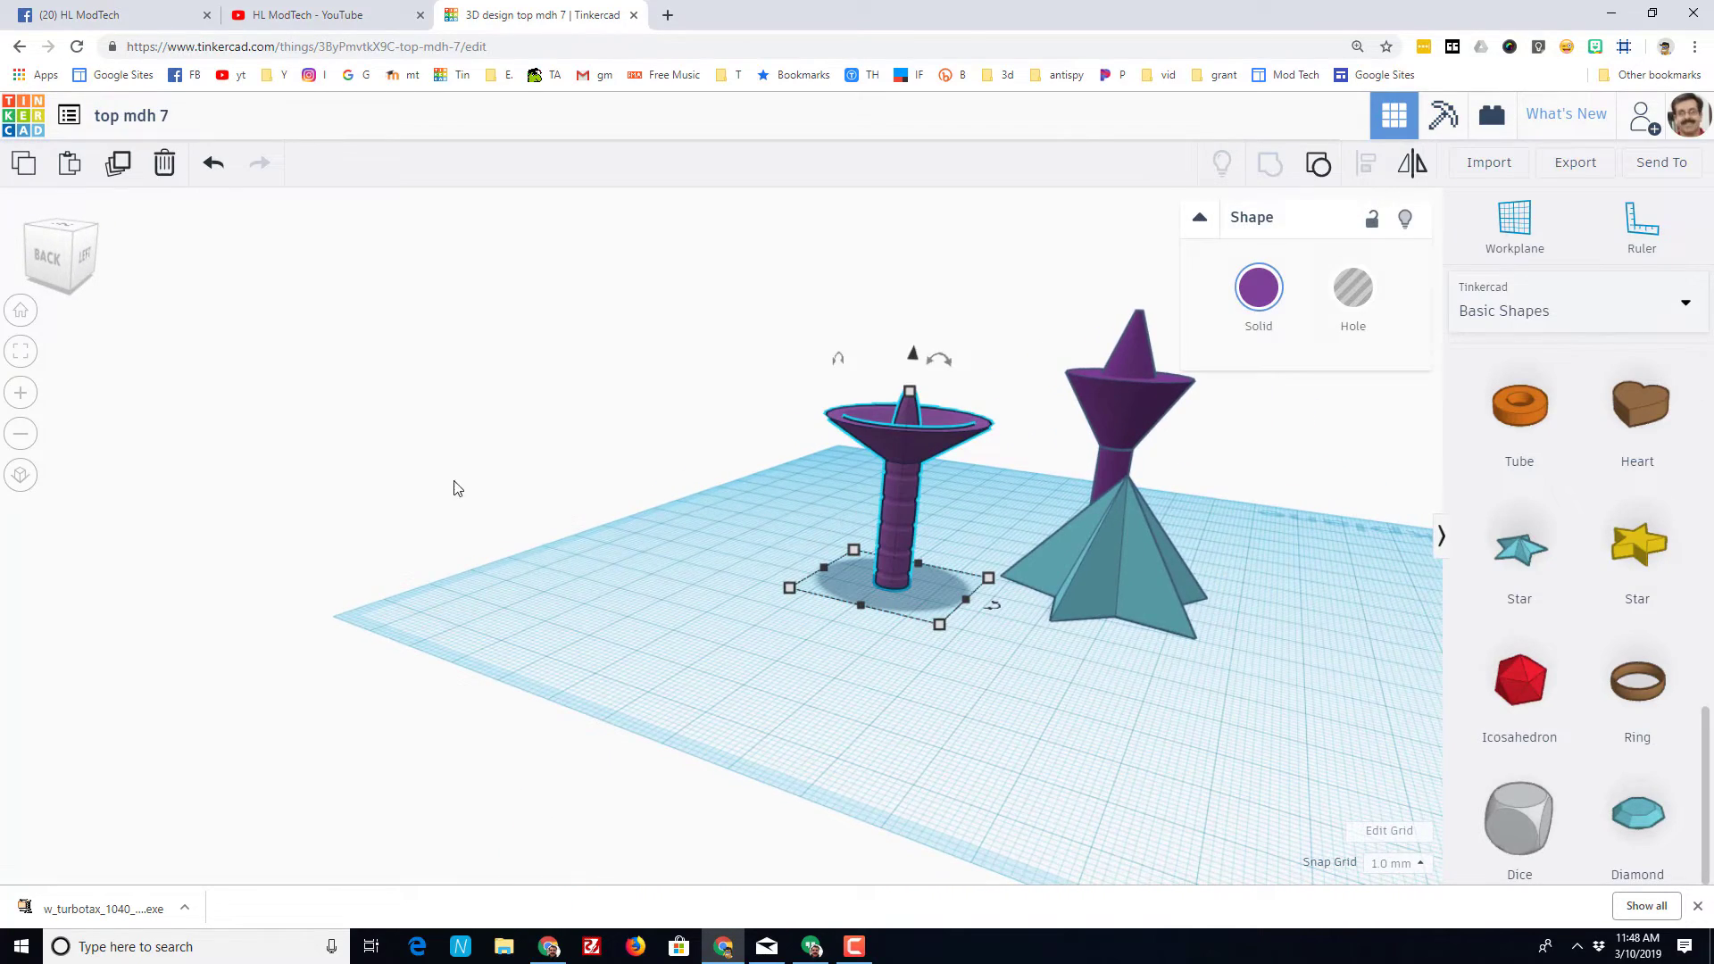
click(122, 166)
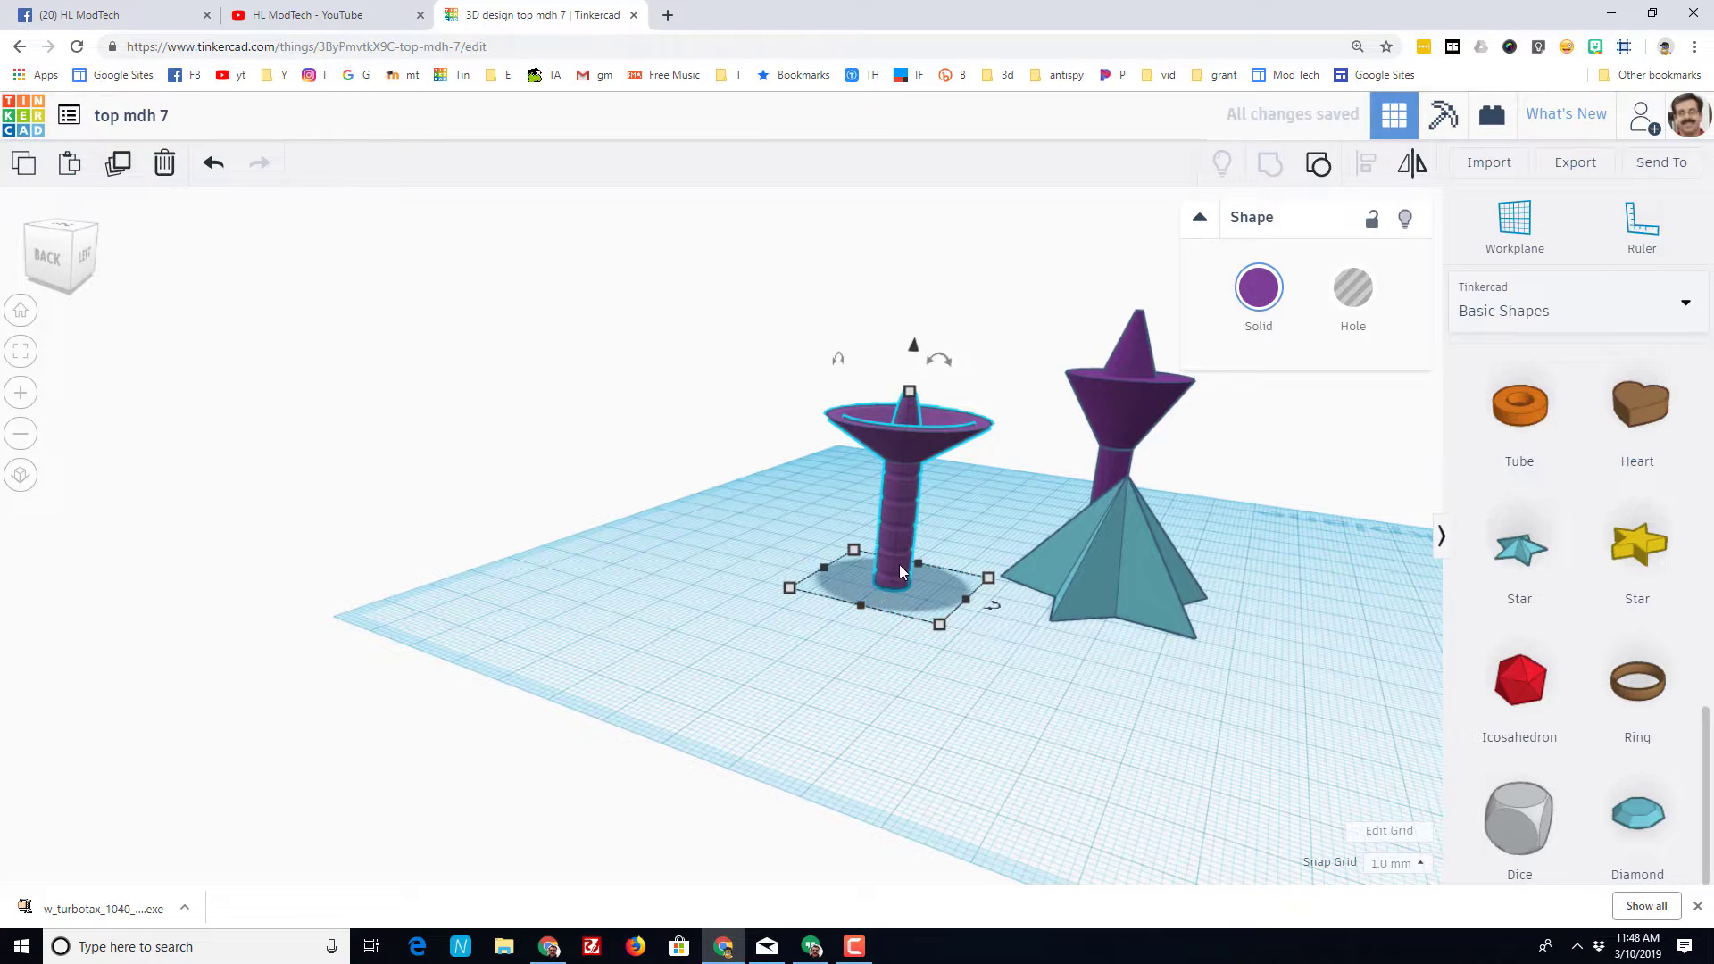
drag(898, 564, 860, 698)
right_drag(861, 695, 934, 630)
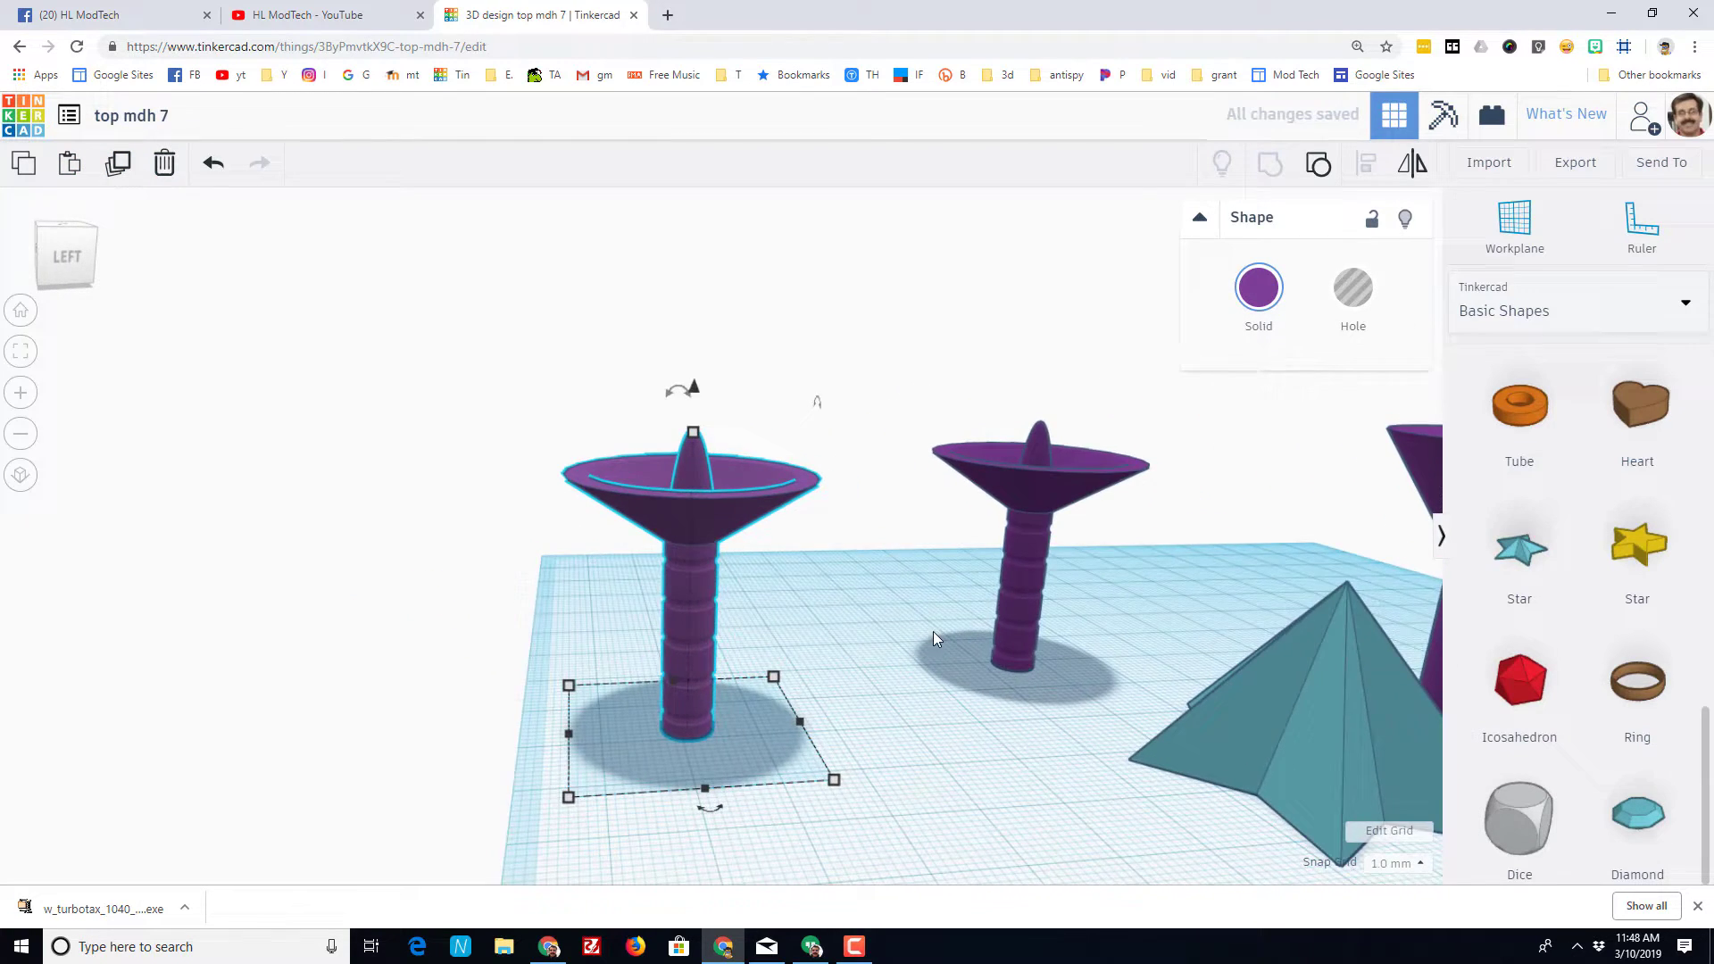
- Ungroup the copied top and delete its bowl, centre spike and five ring-shaped holes, keeping only the plain stem cylinder
scroll(884, 590, down, 3)
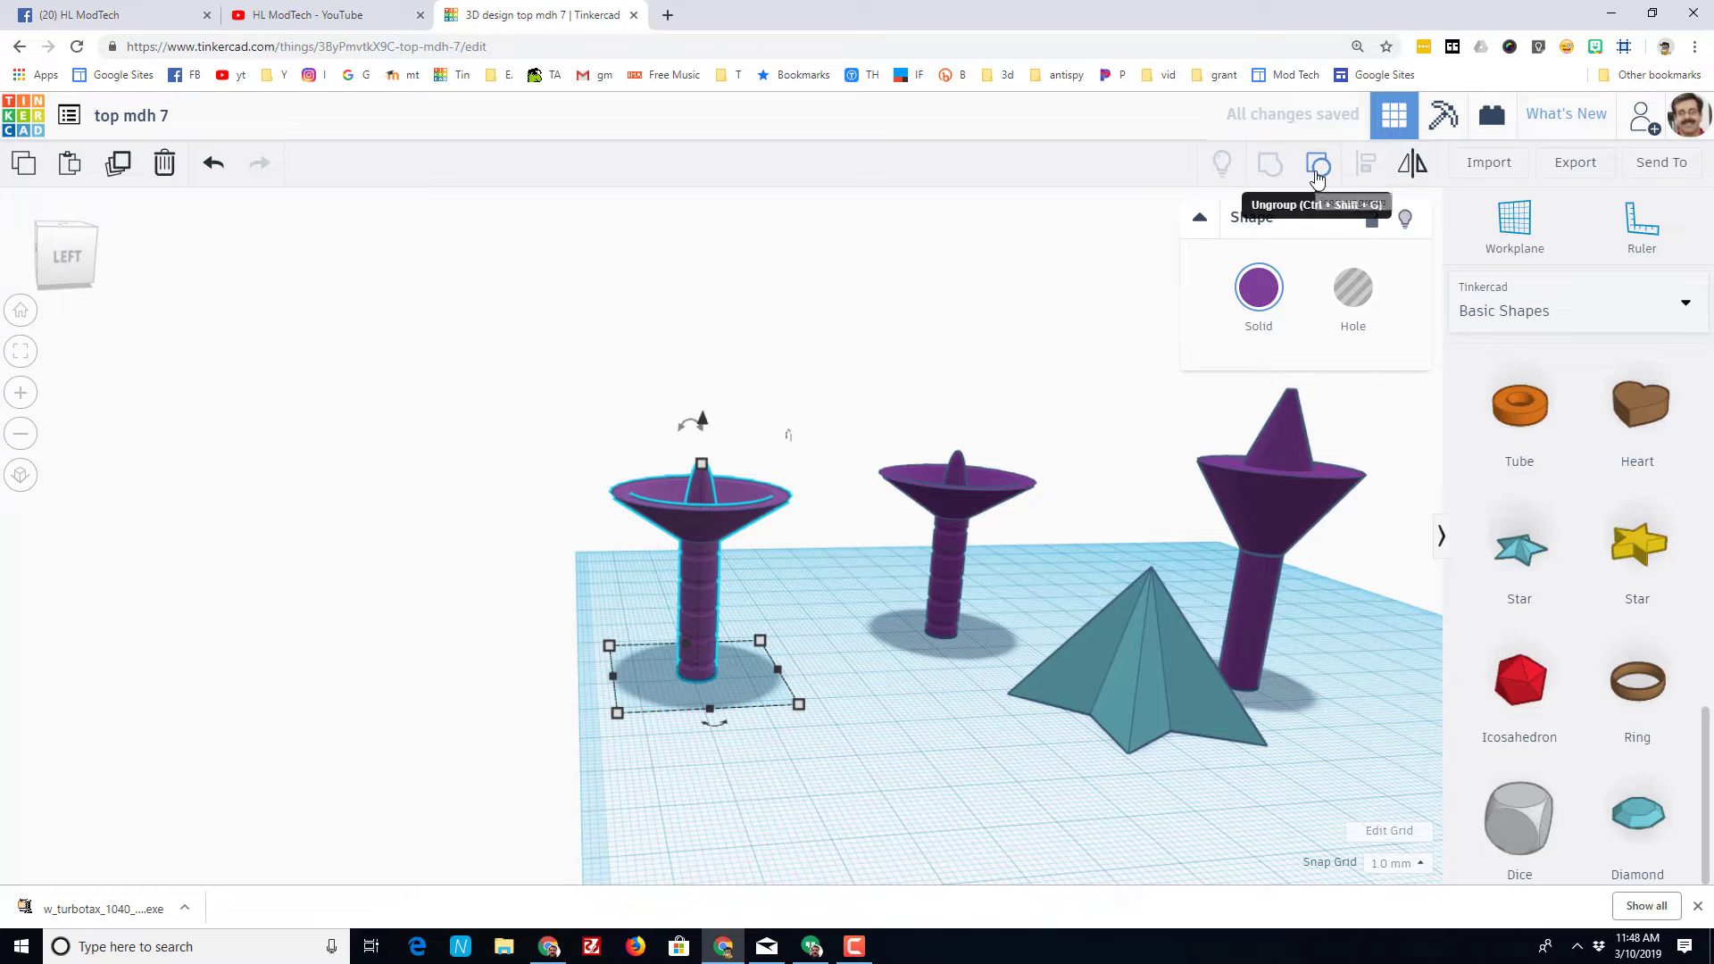
click(1318, 168)
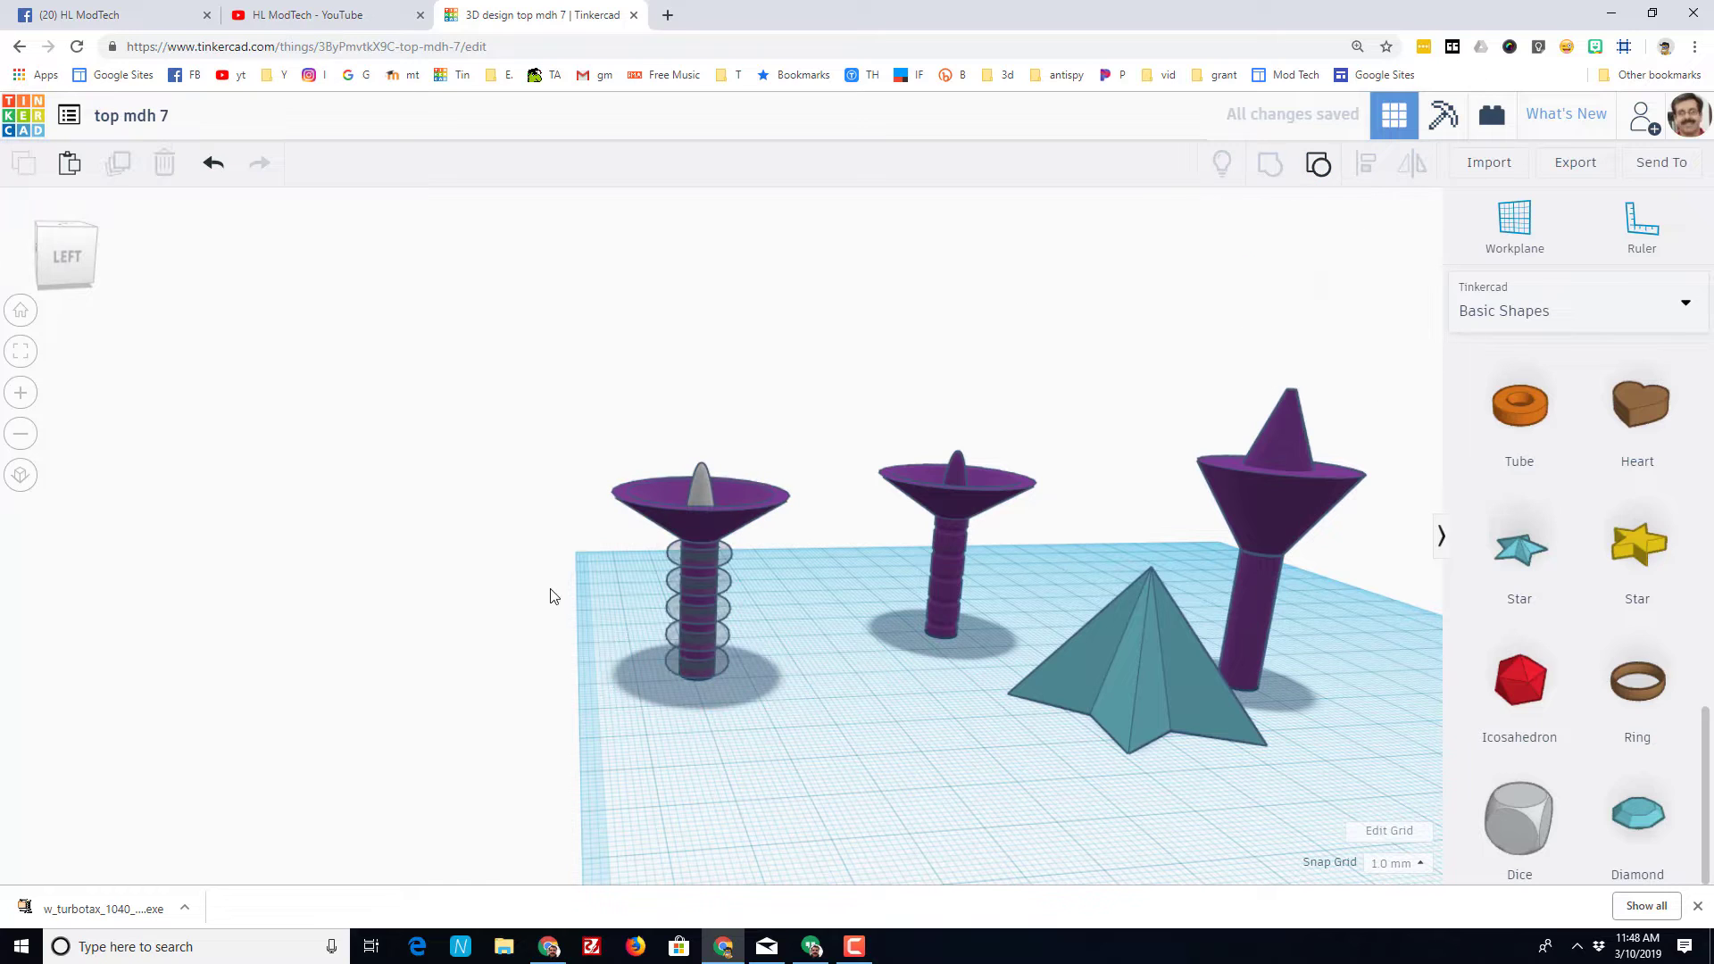
click(712, 496)
key(Delete)
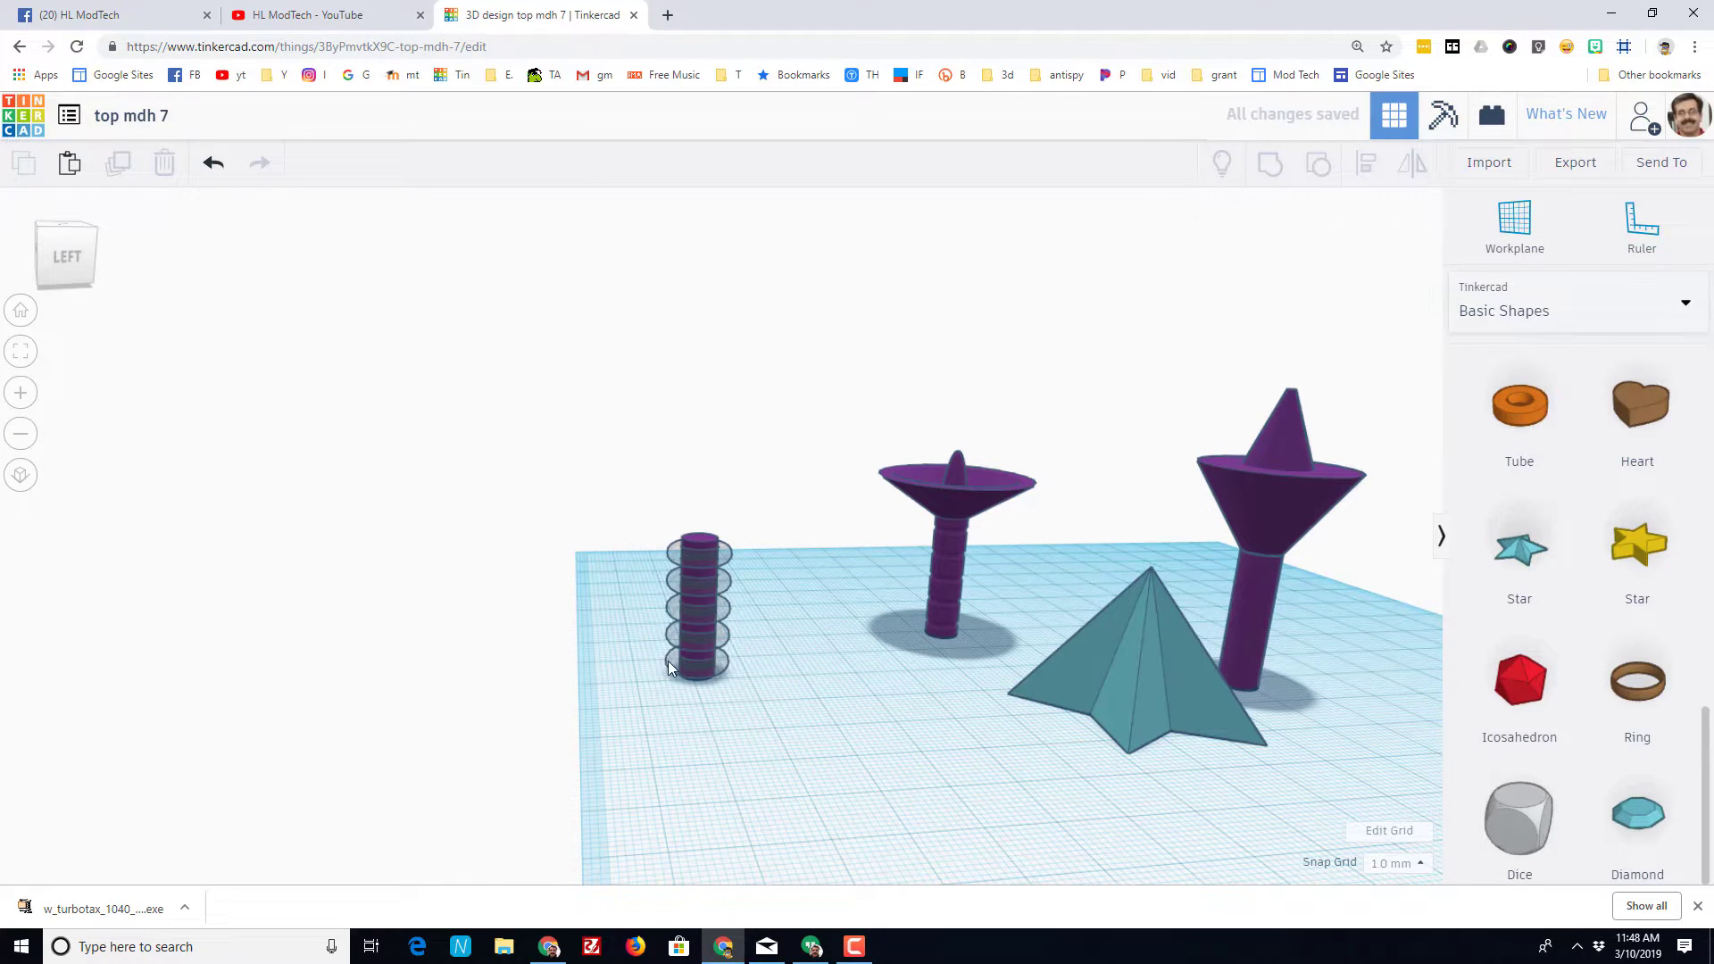
right_drag(668, 660, 624, 646)
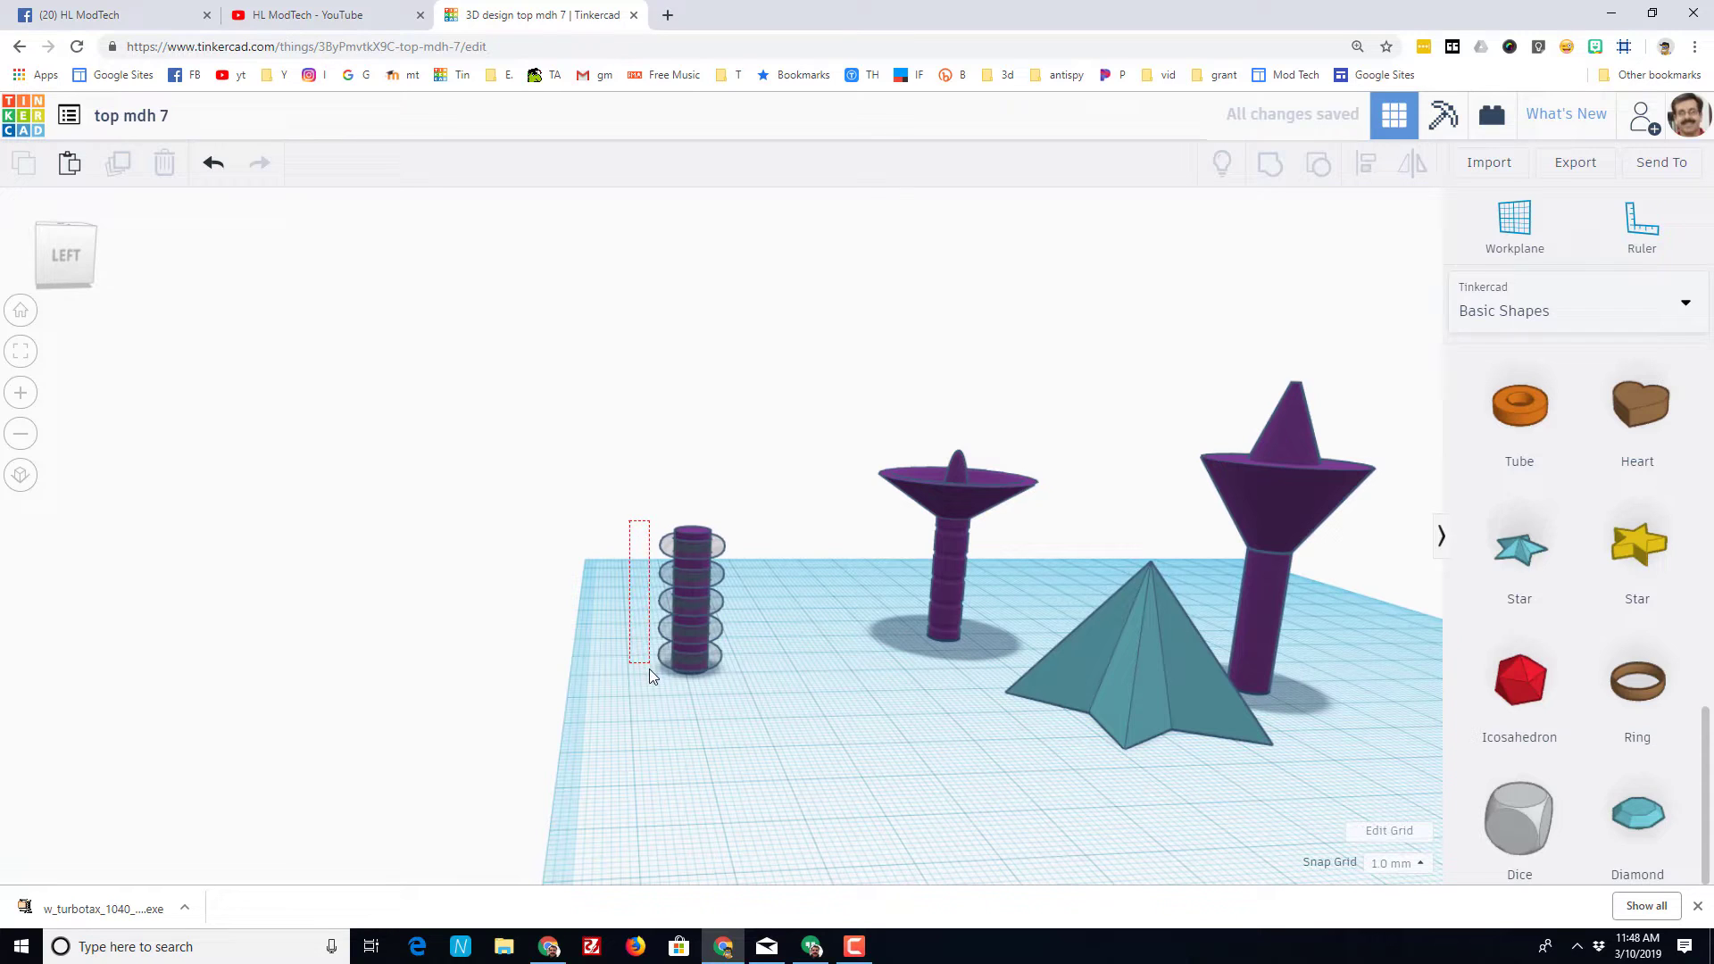
drag(650, 668, 664, 685)
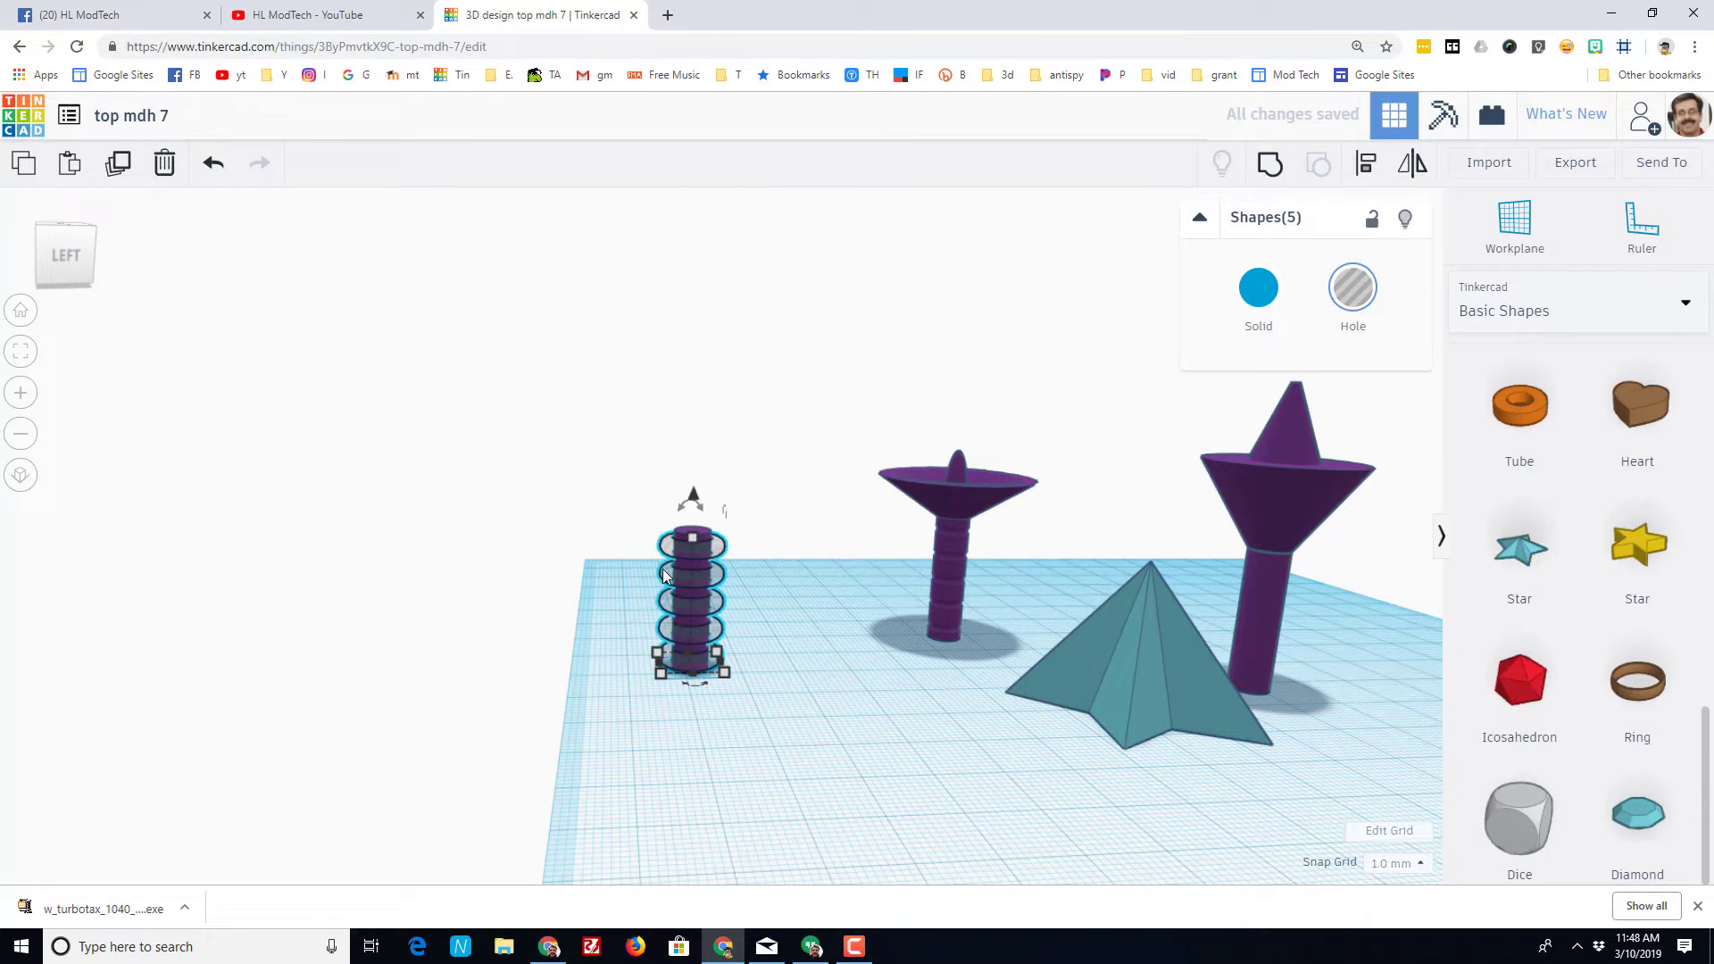
key(ctrl+g)
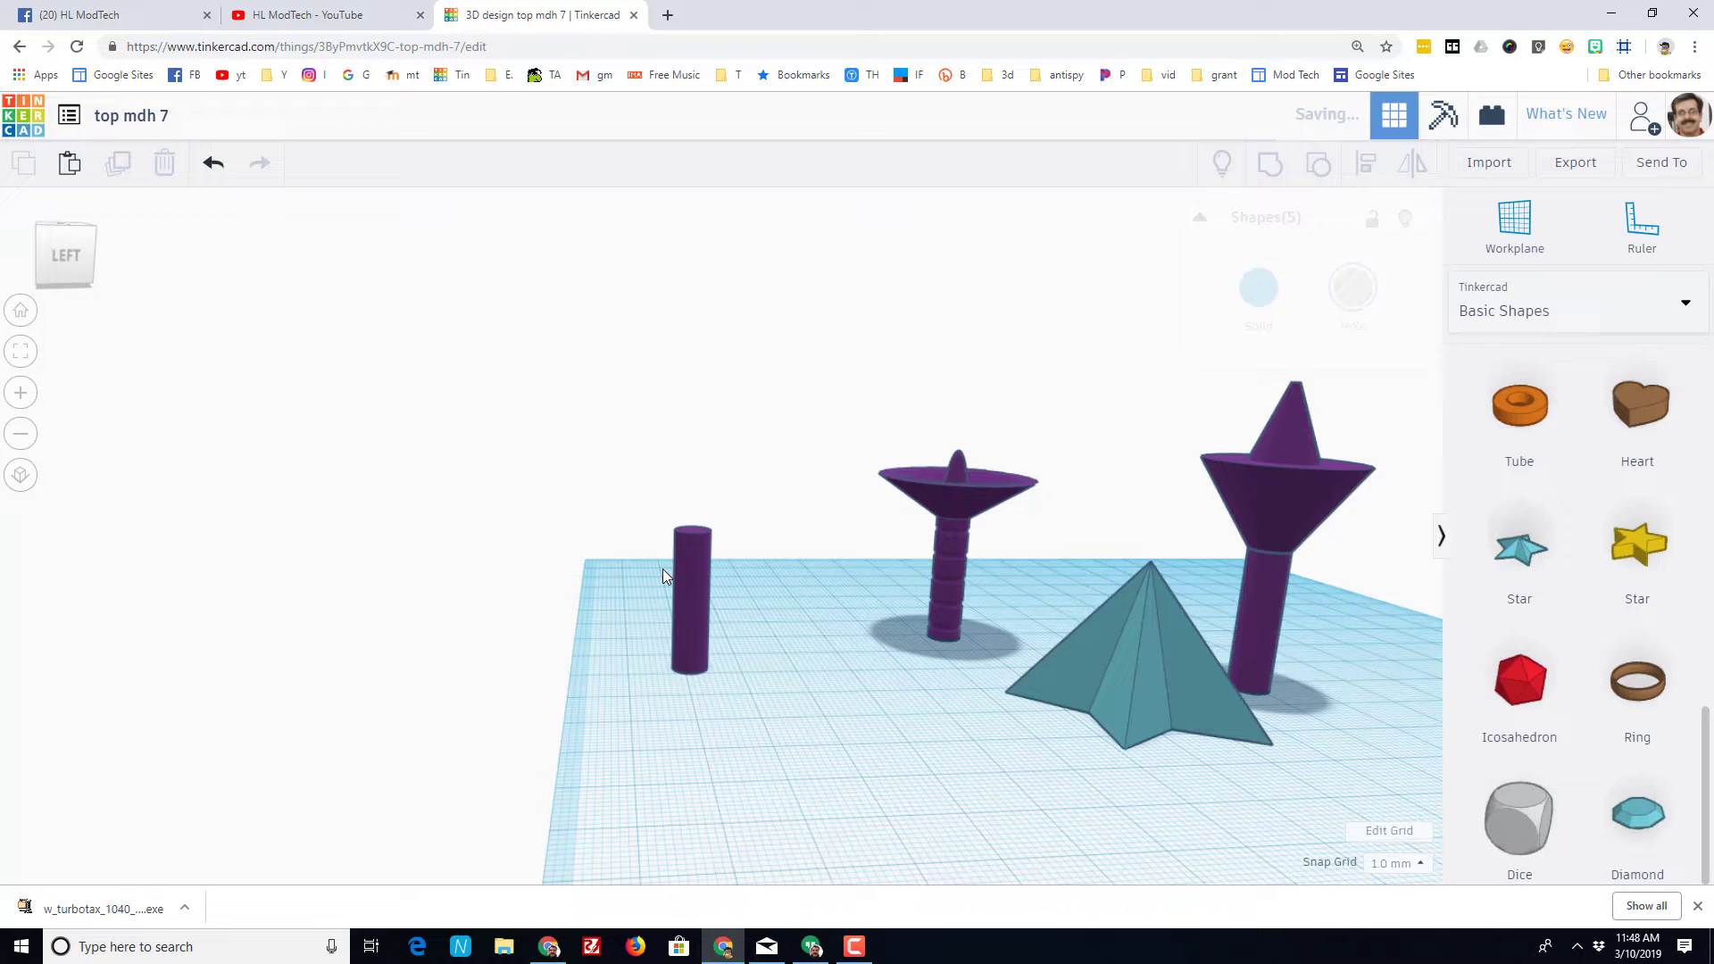
- Stretch the stem cylinder to a height of 30 mm
scroll(684, 645, up, 3)
drag(677, 545, 682, 491)
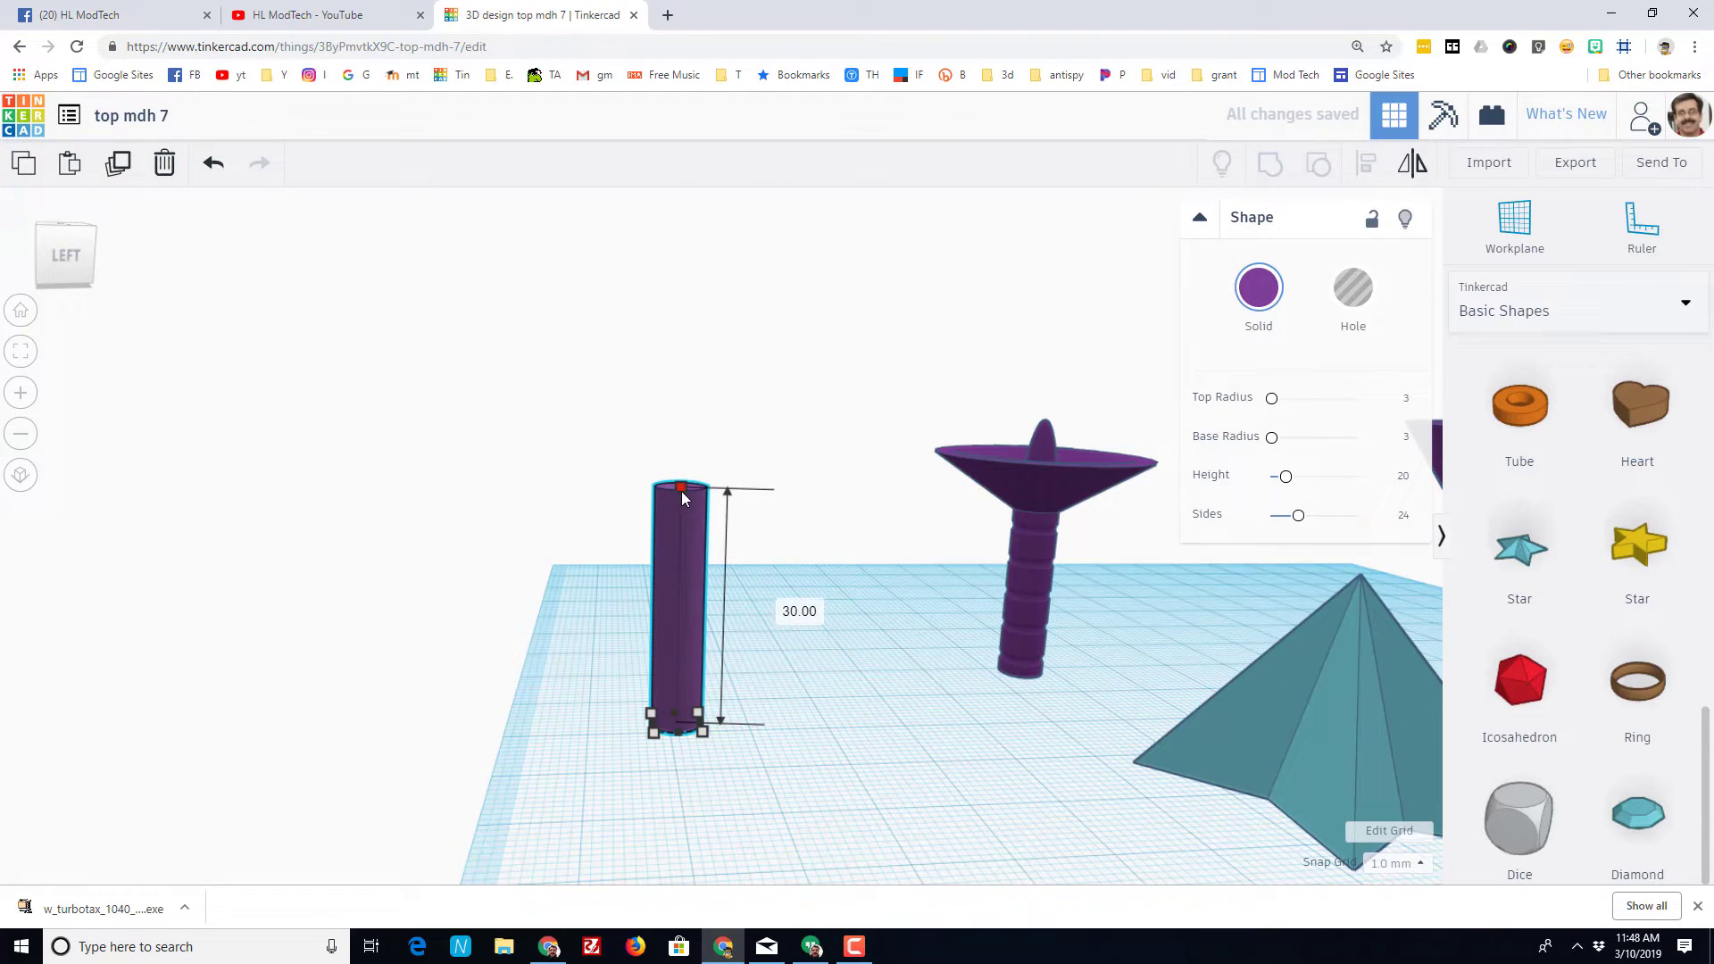
right_drag(546, 632, 582, 650)
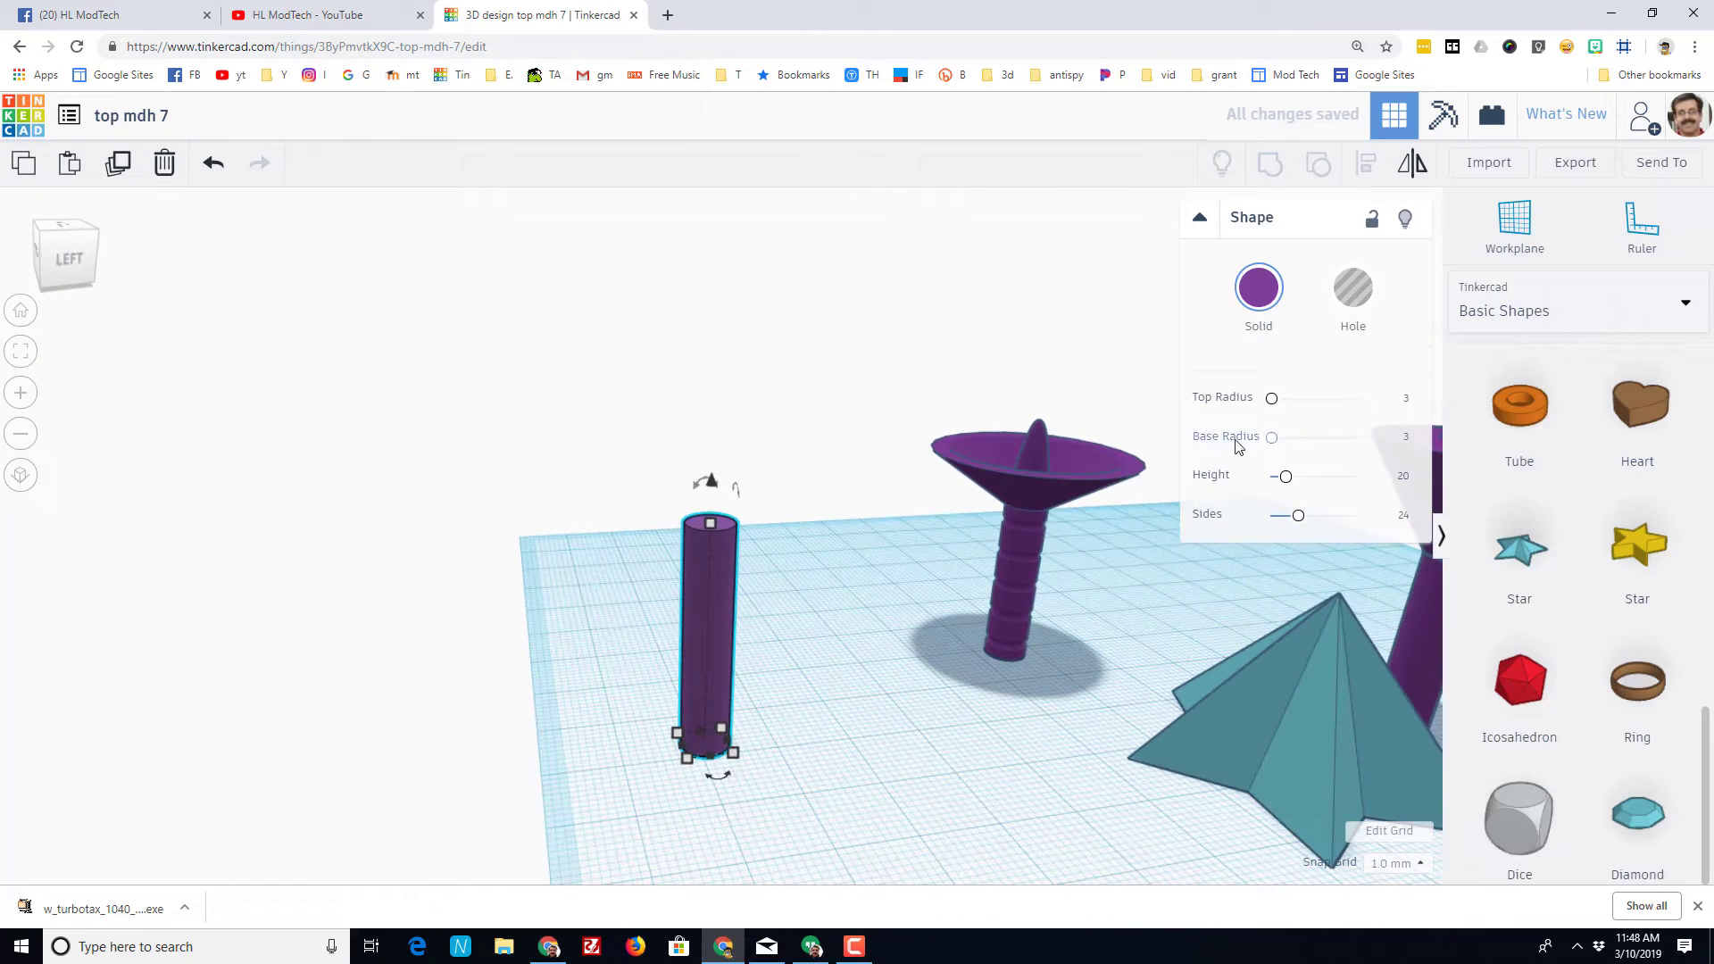
- Add a Spring from the Featured shape generators around the base of the stem cylinder
click(1527, 293)
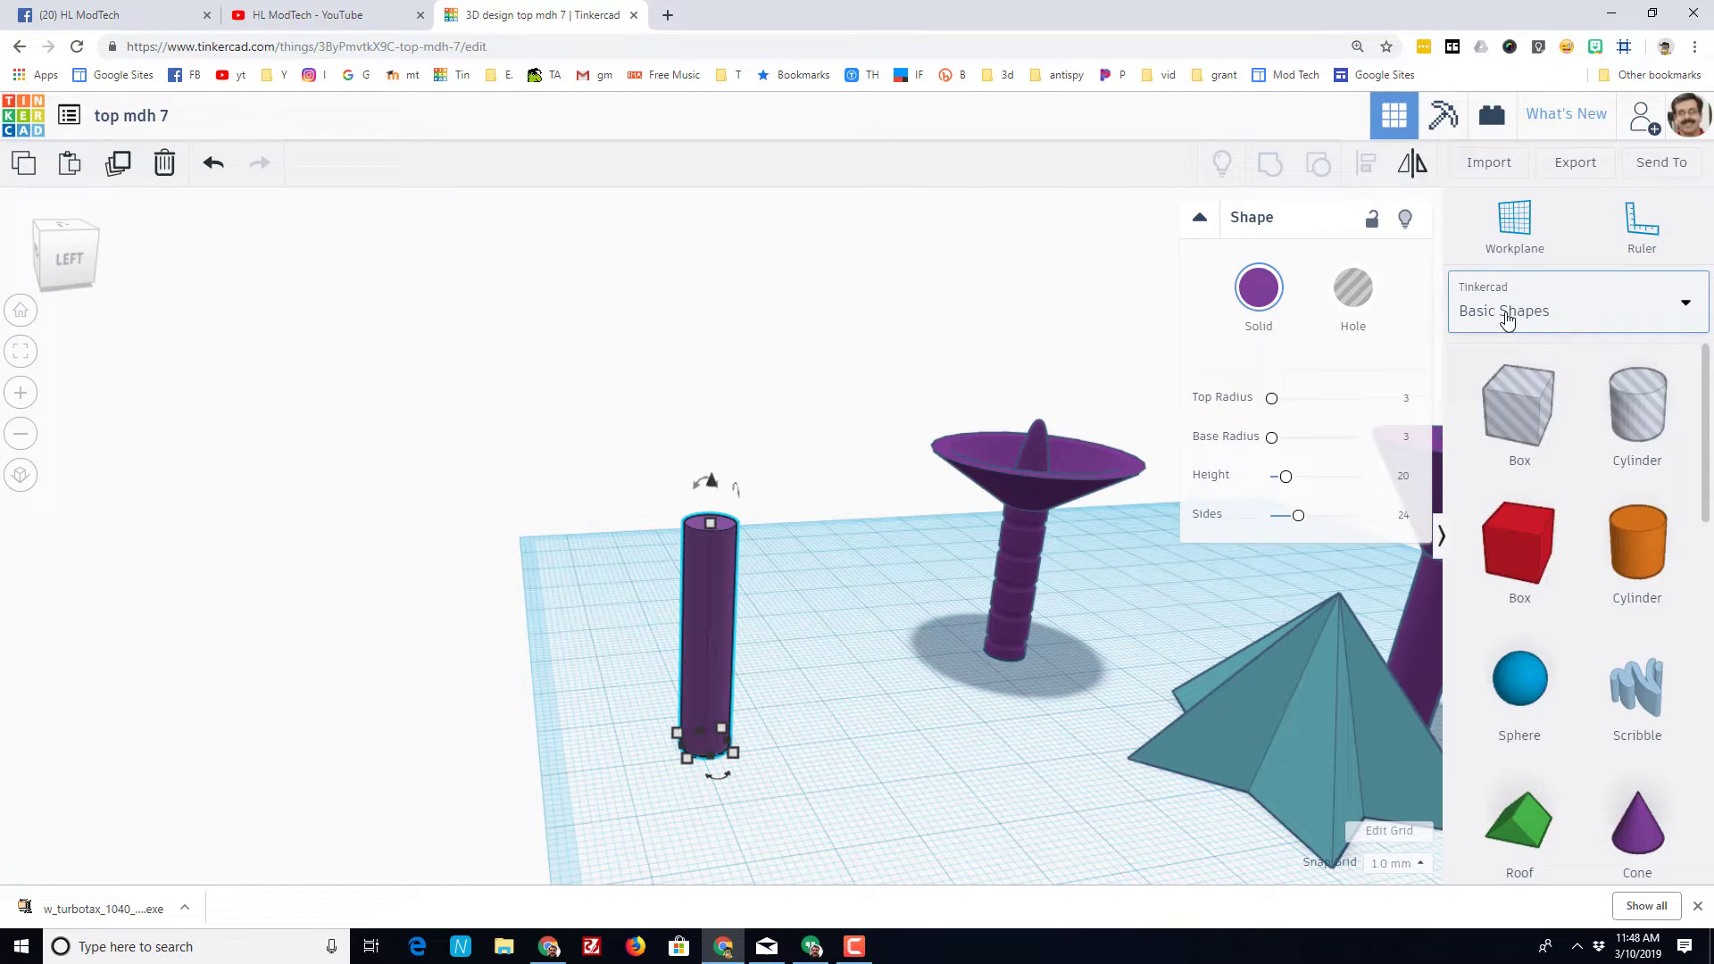
click(1506, 319)
click(1502, 500)
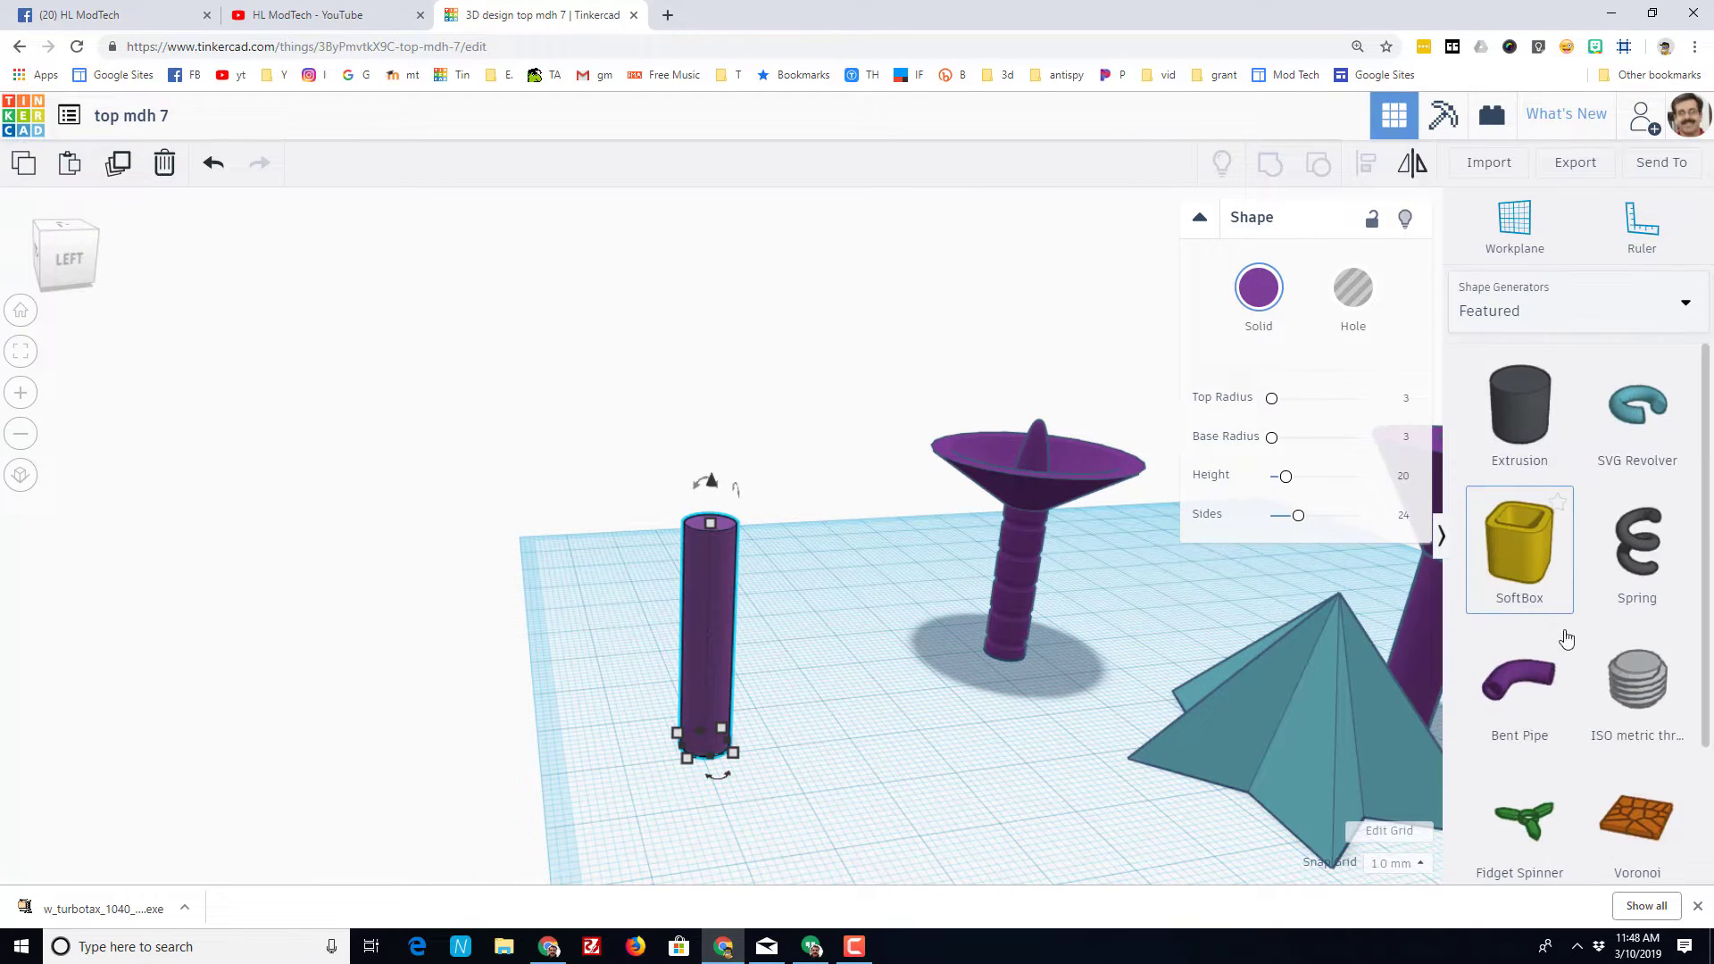
drag(1592, 530, 707, 755)
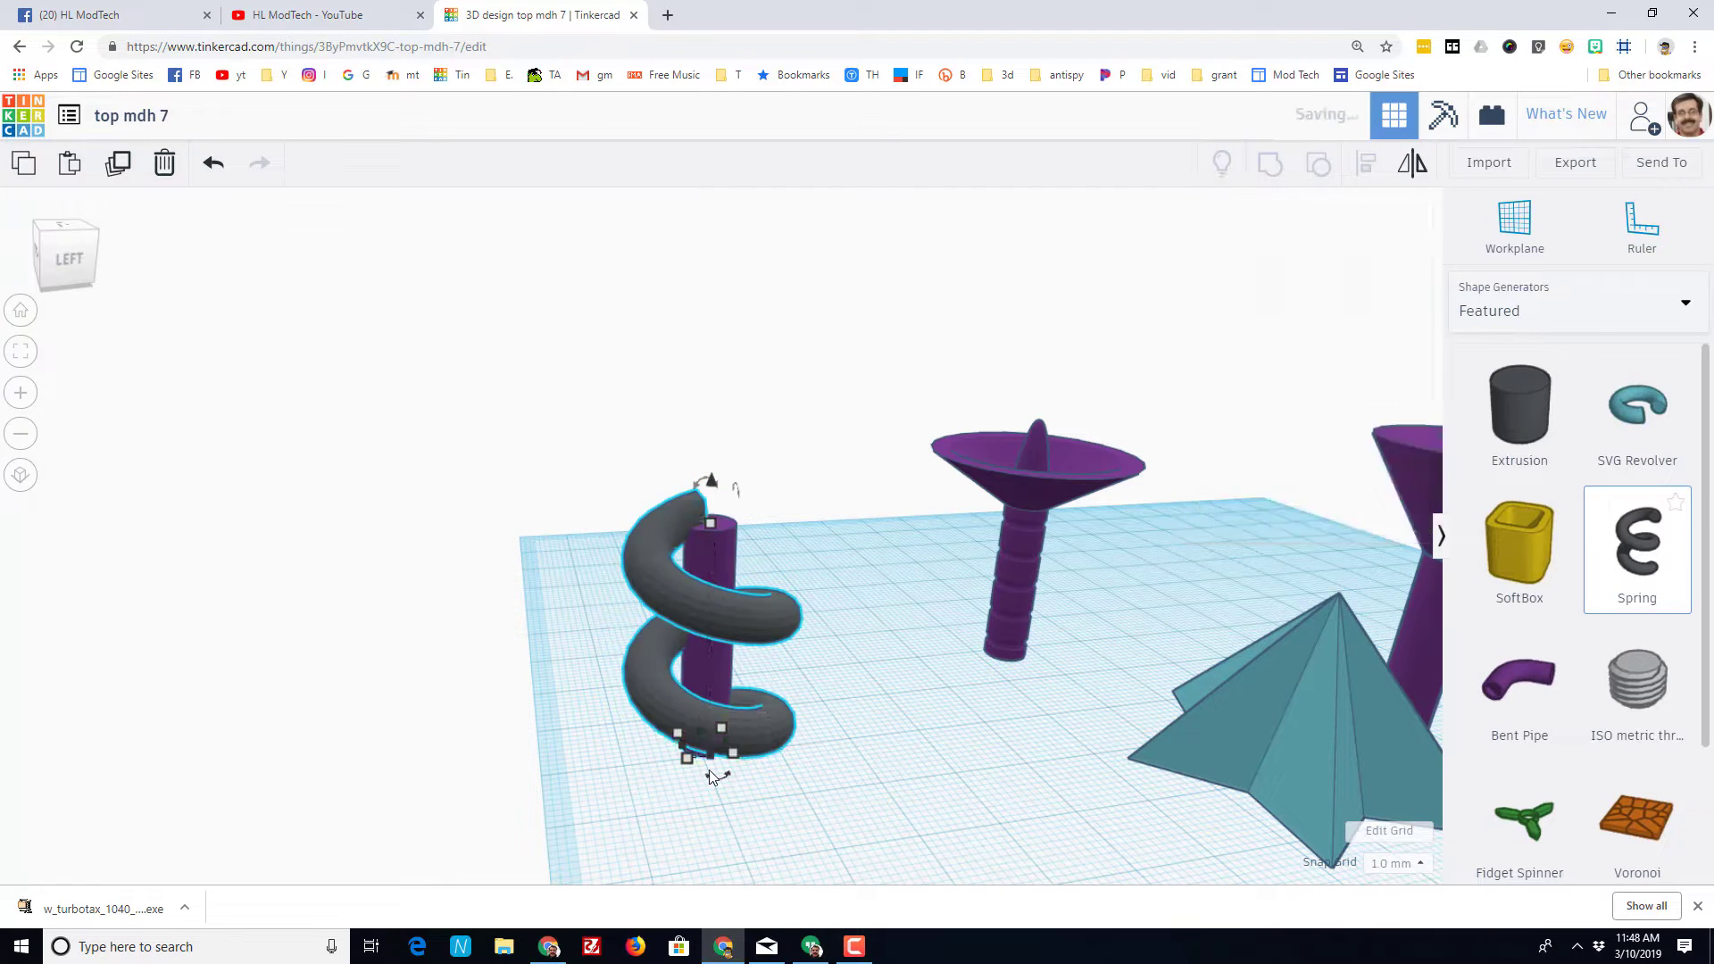
right_drag(670, 811, 662, 850)
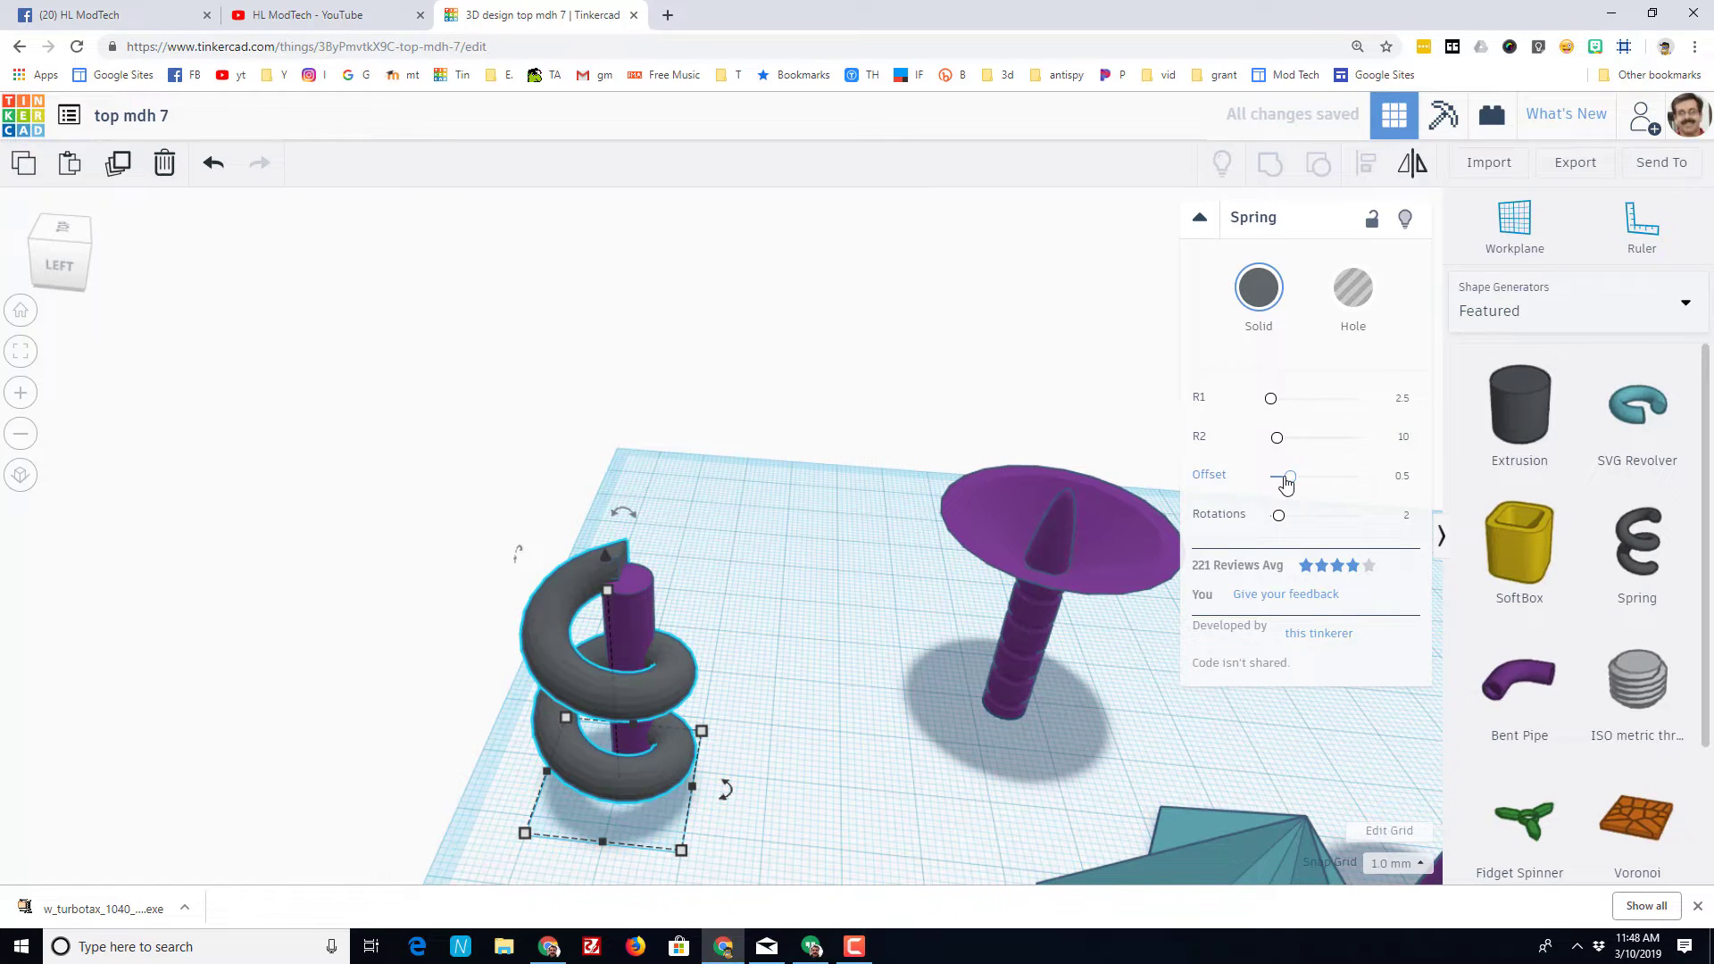
- Set the spring's R2 to 6
click(73, 232)
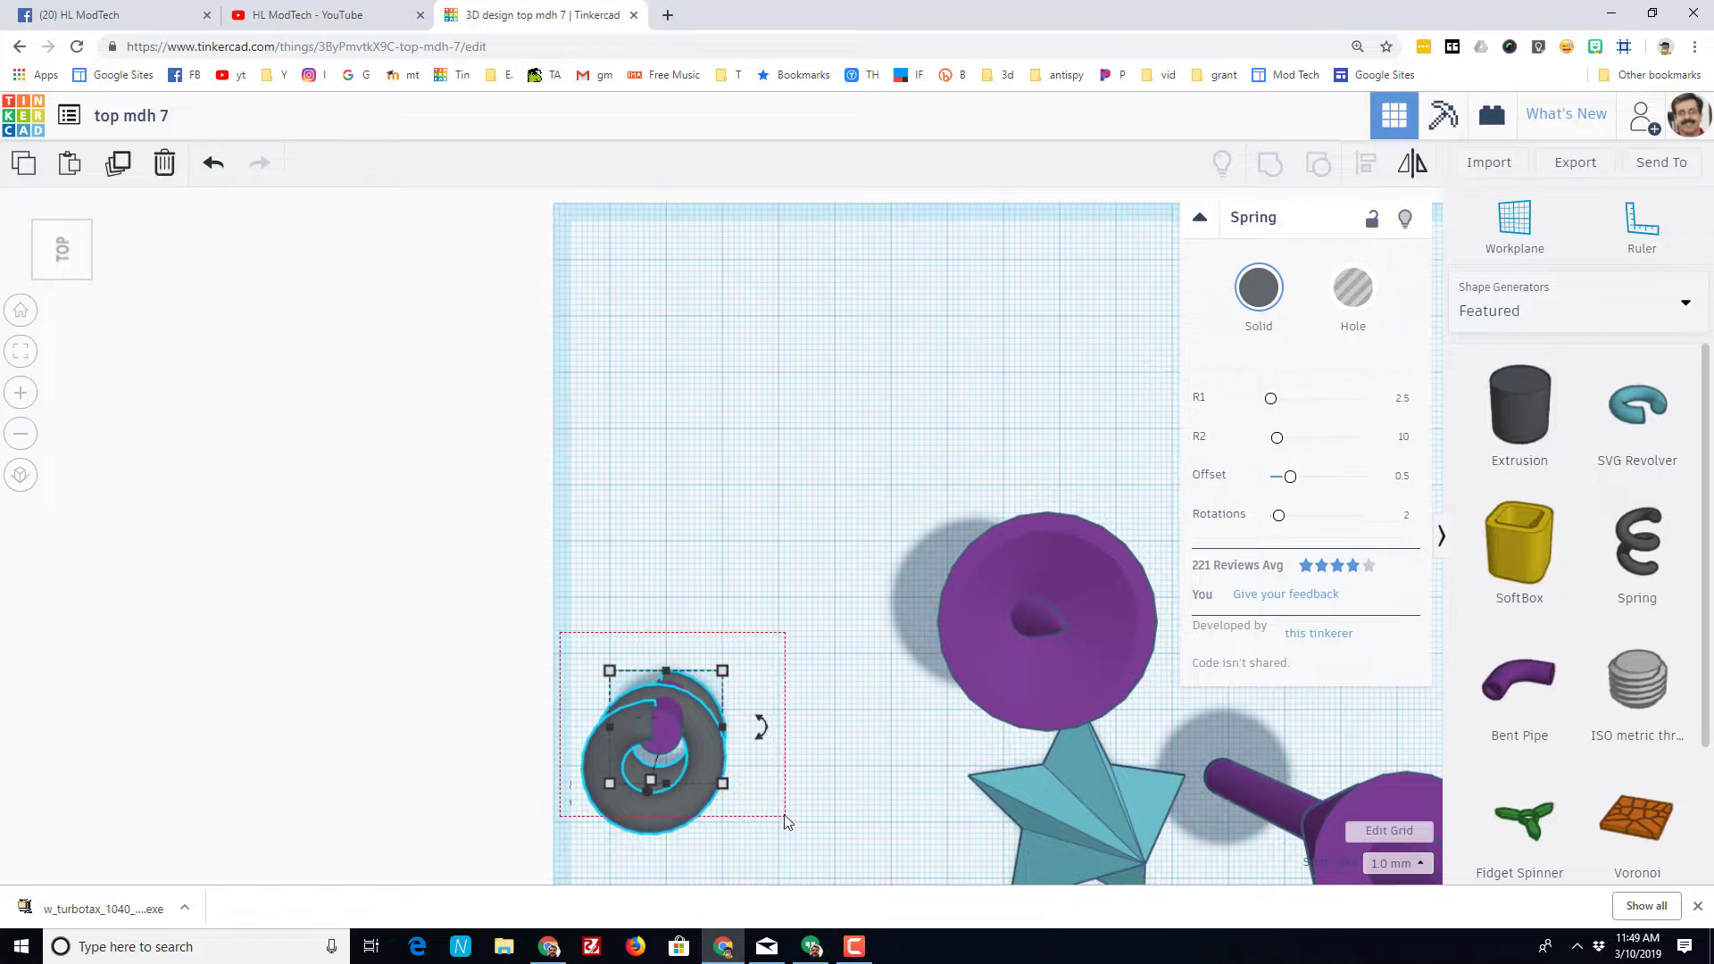
drag(780, 849, 779, 849)
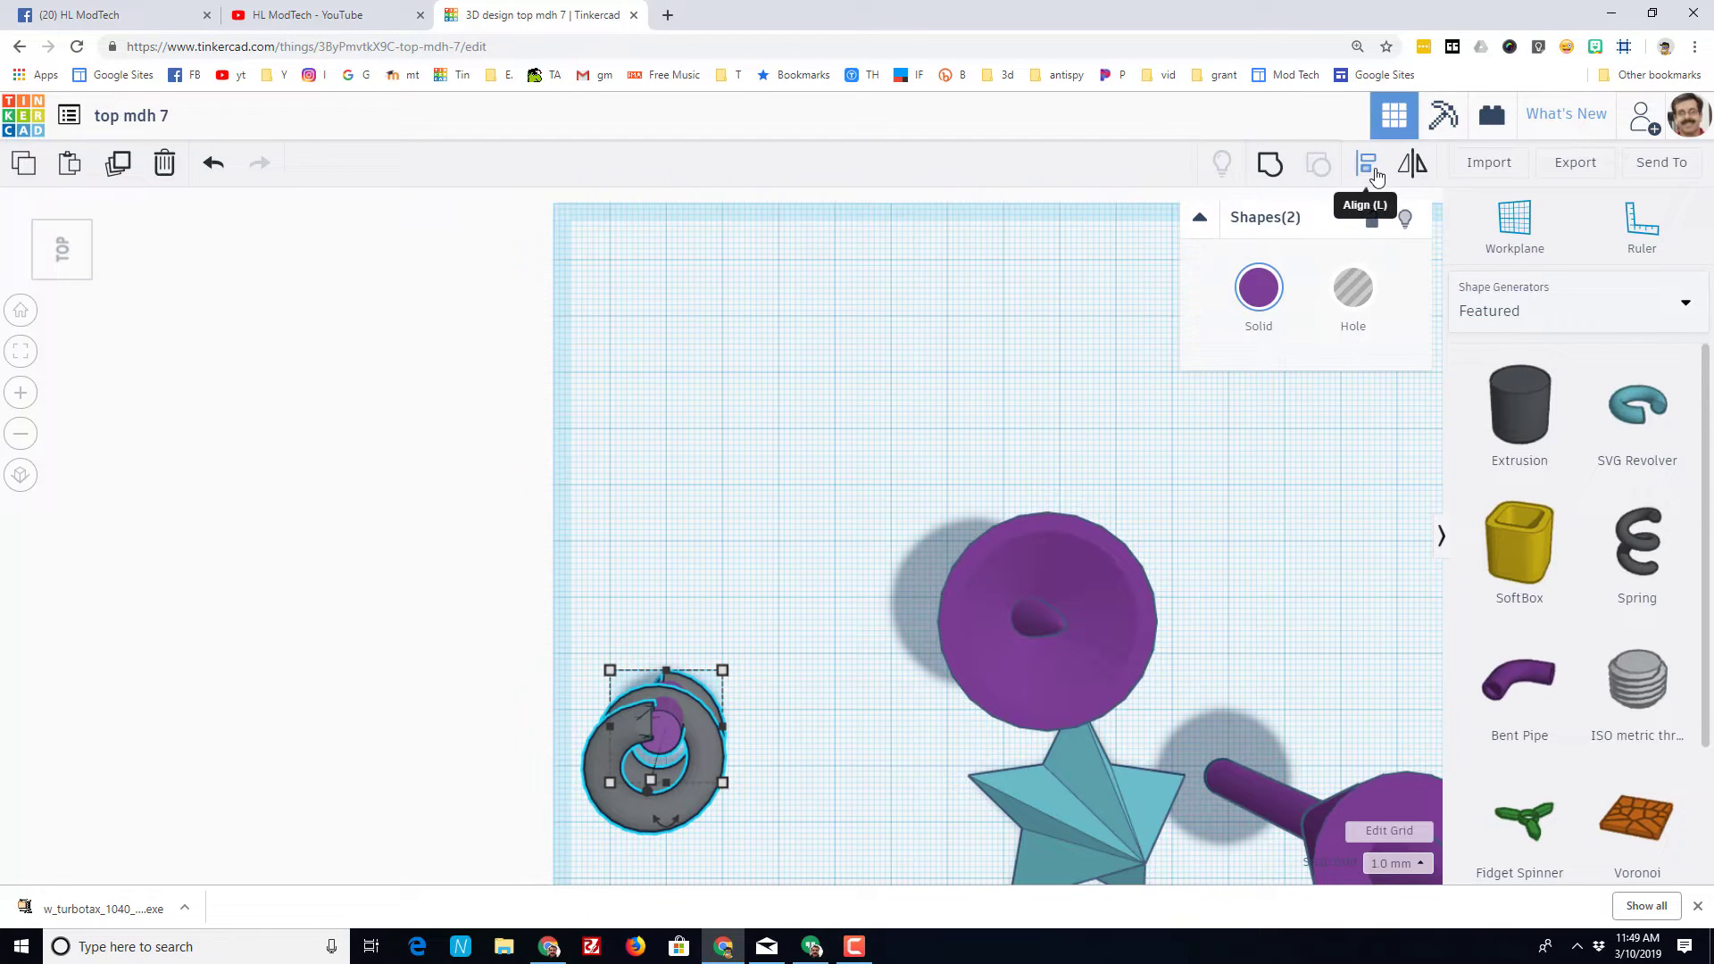
click(24, 354)
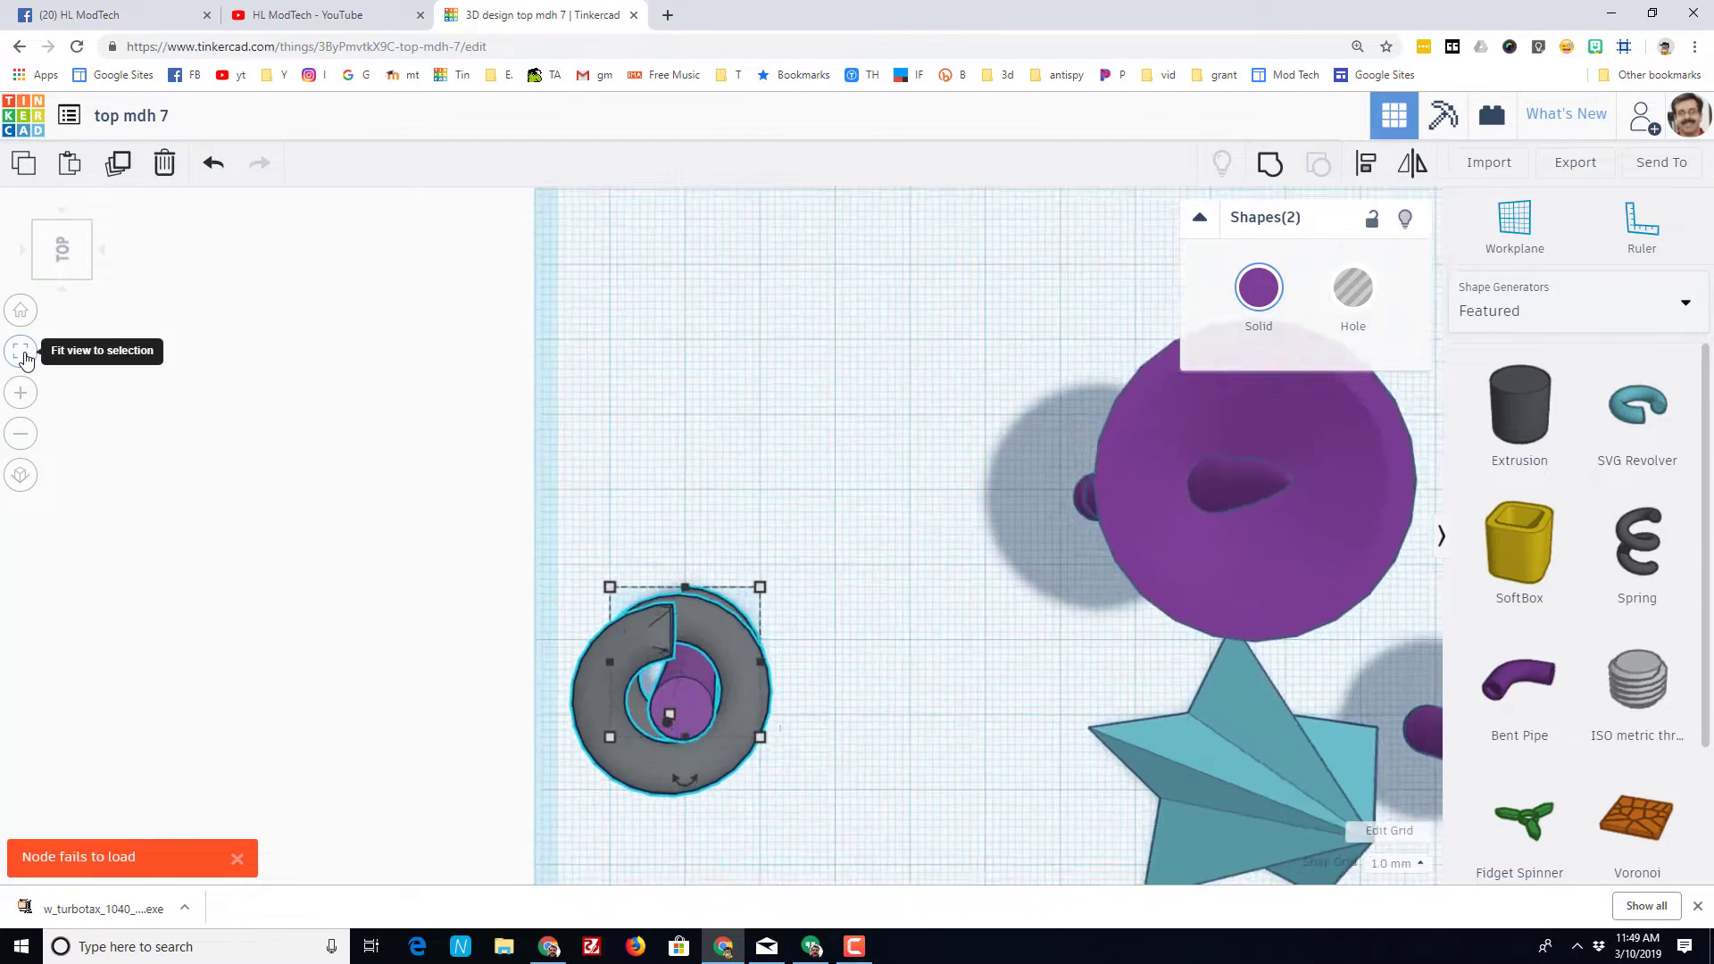
click(952, 373)
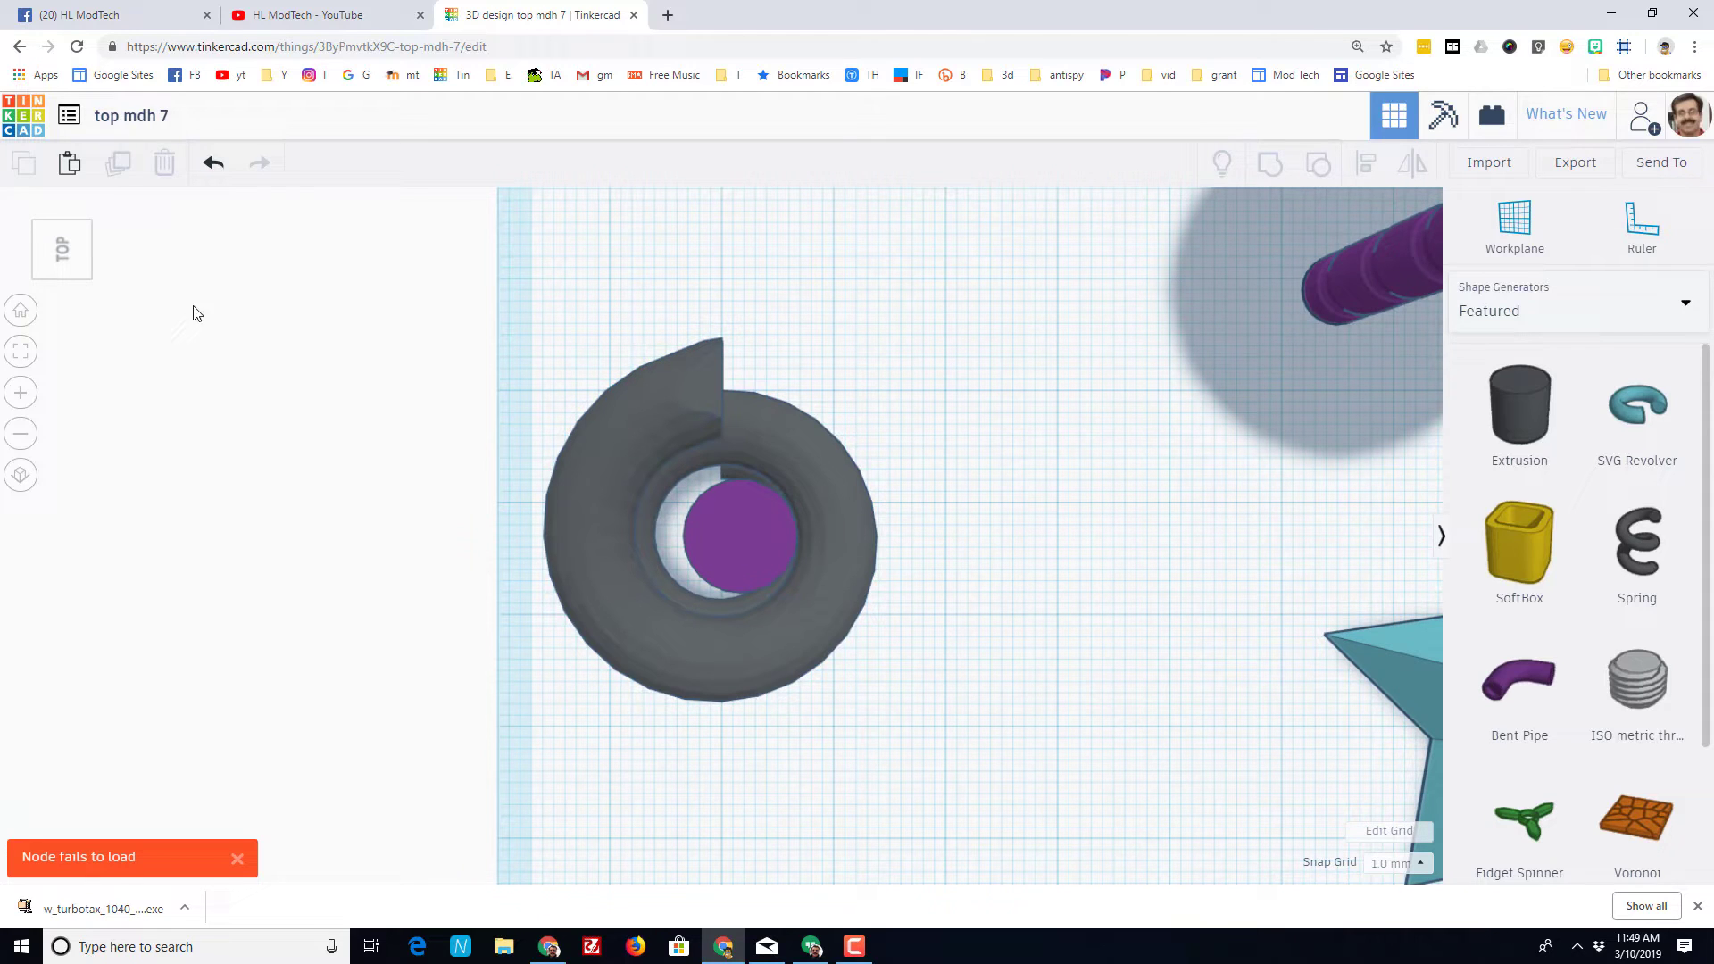
click(730, 538)
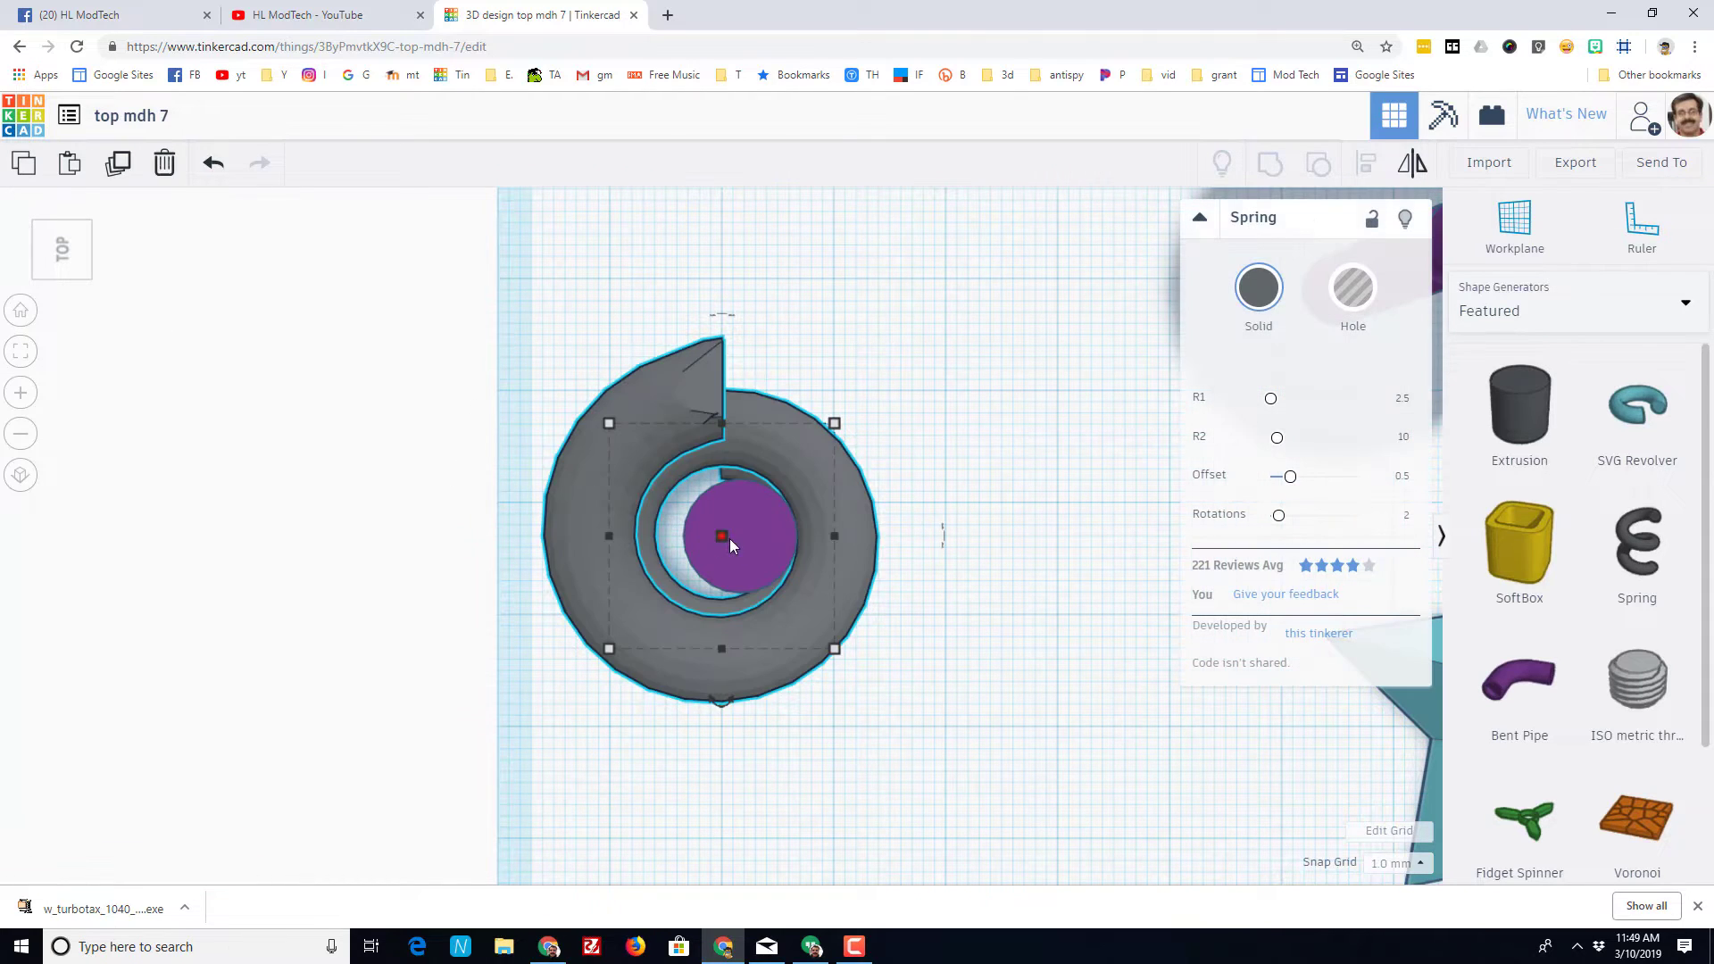
click(1403, 442)
text(6)
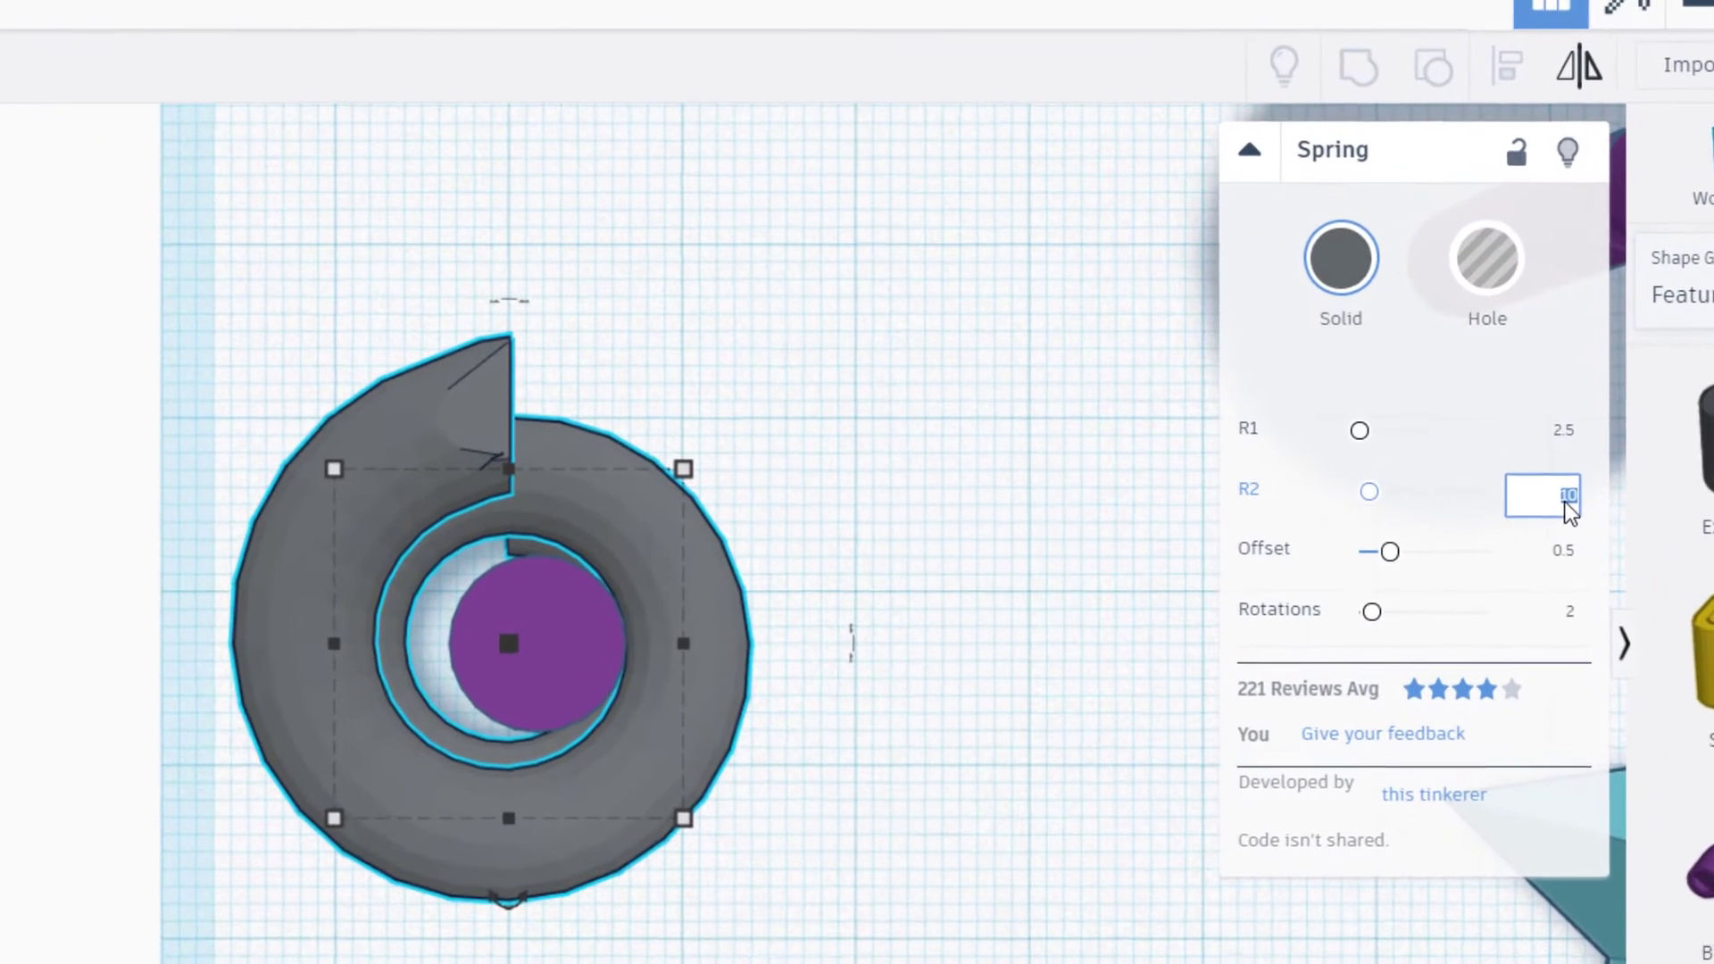
key(Return)
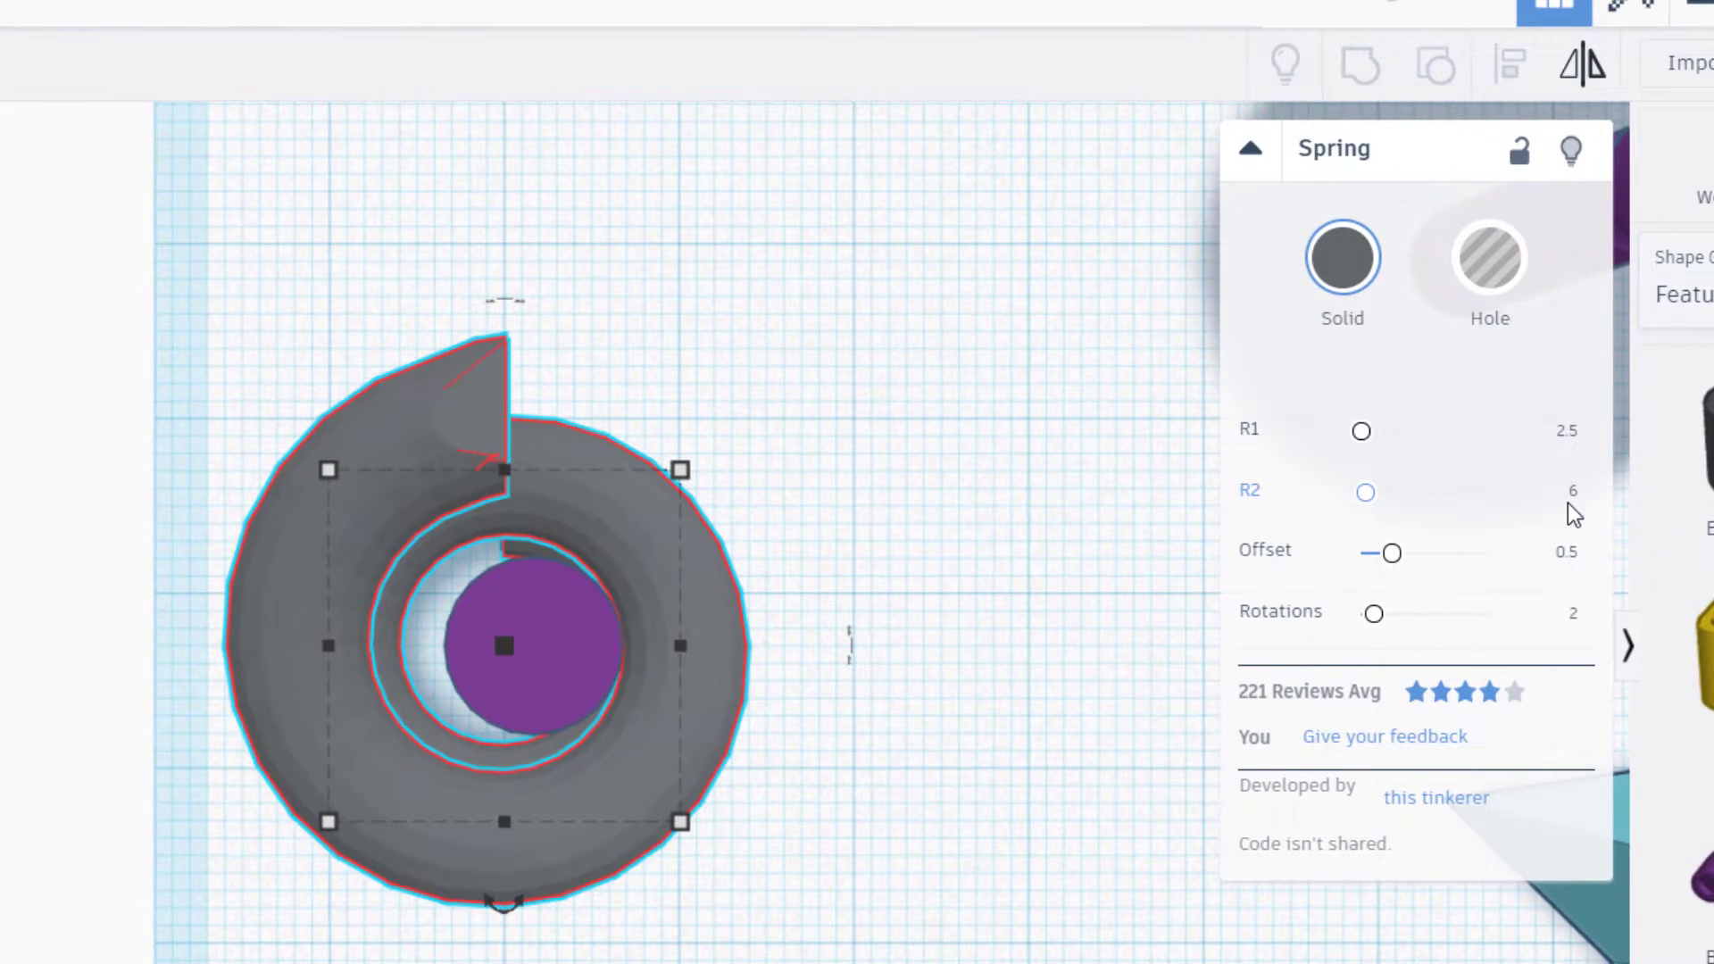
- Set the spring's Rotations to 4 and turn the spring into a hole
right_drag(497, 872, 554, 574)
right_drag(453, 837, 685, 923)
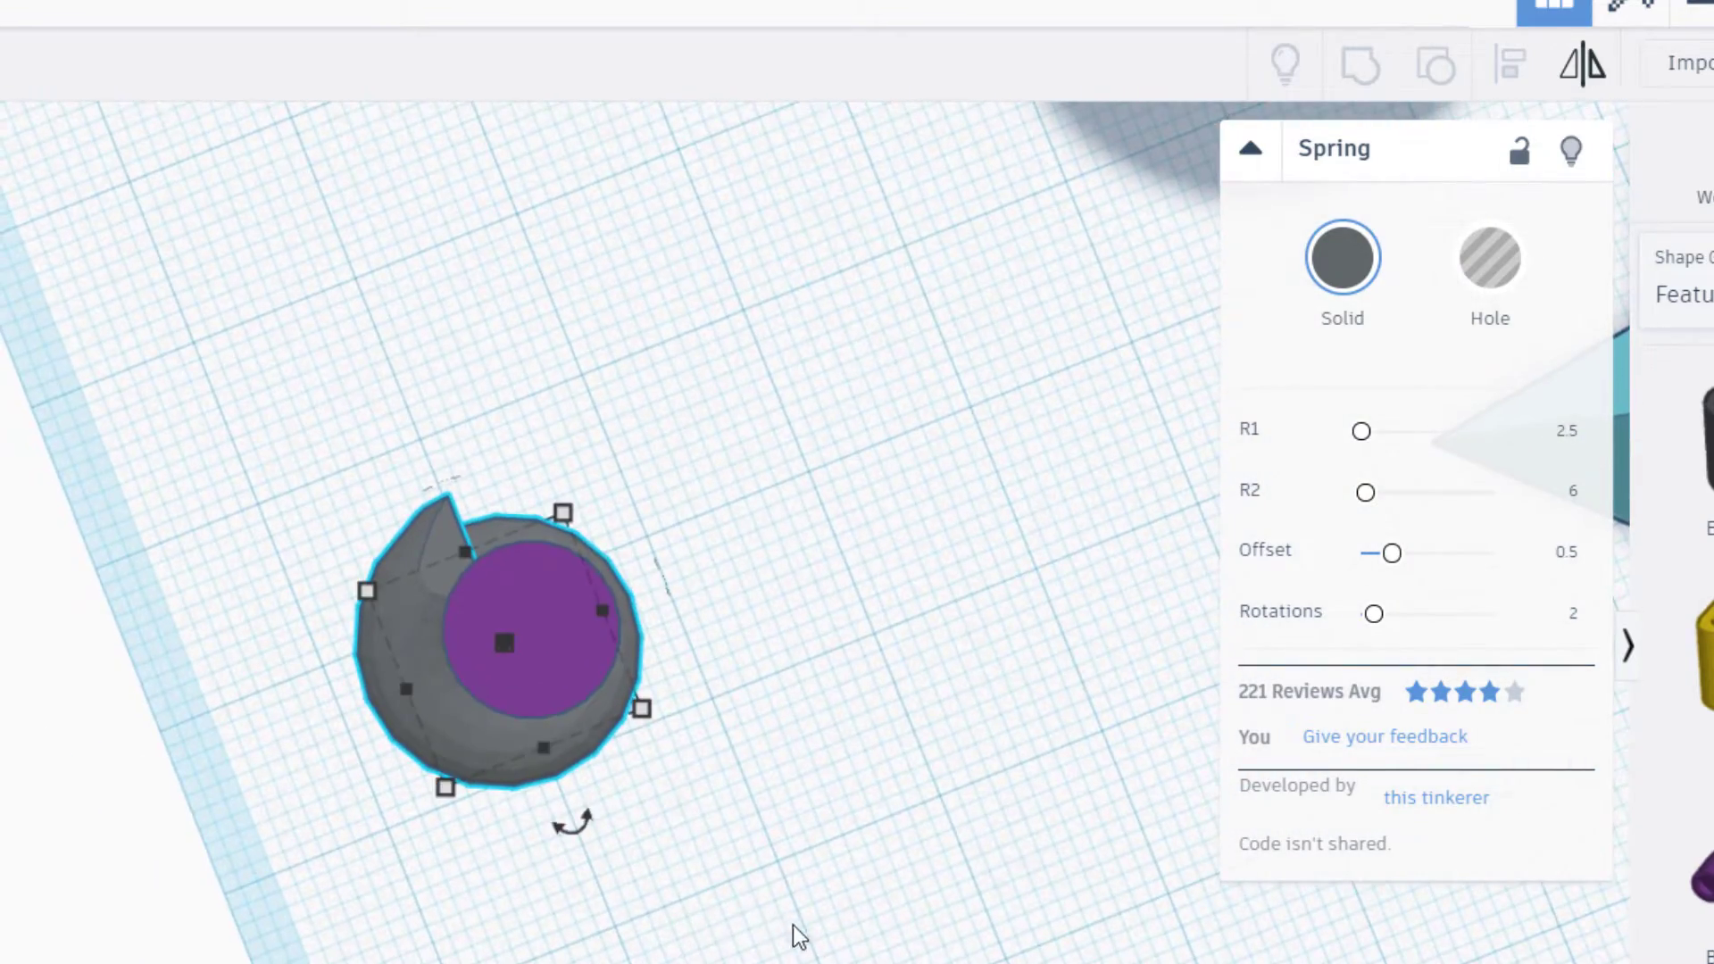
right_drag(796, 934, 859, 627)
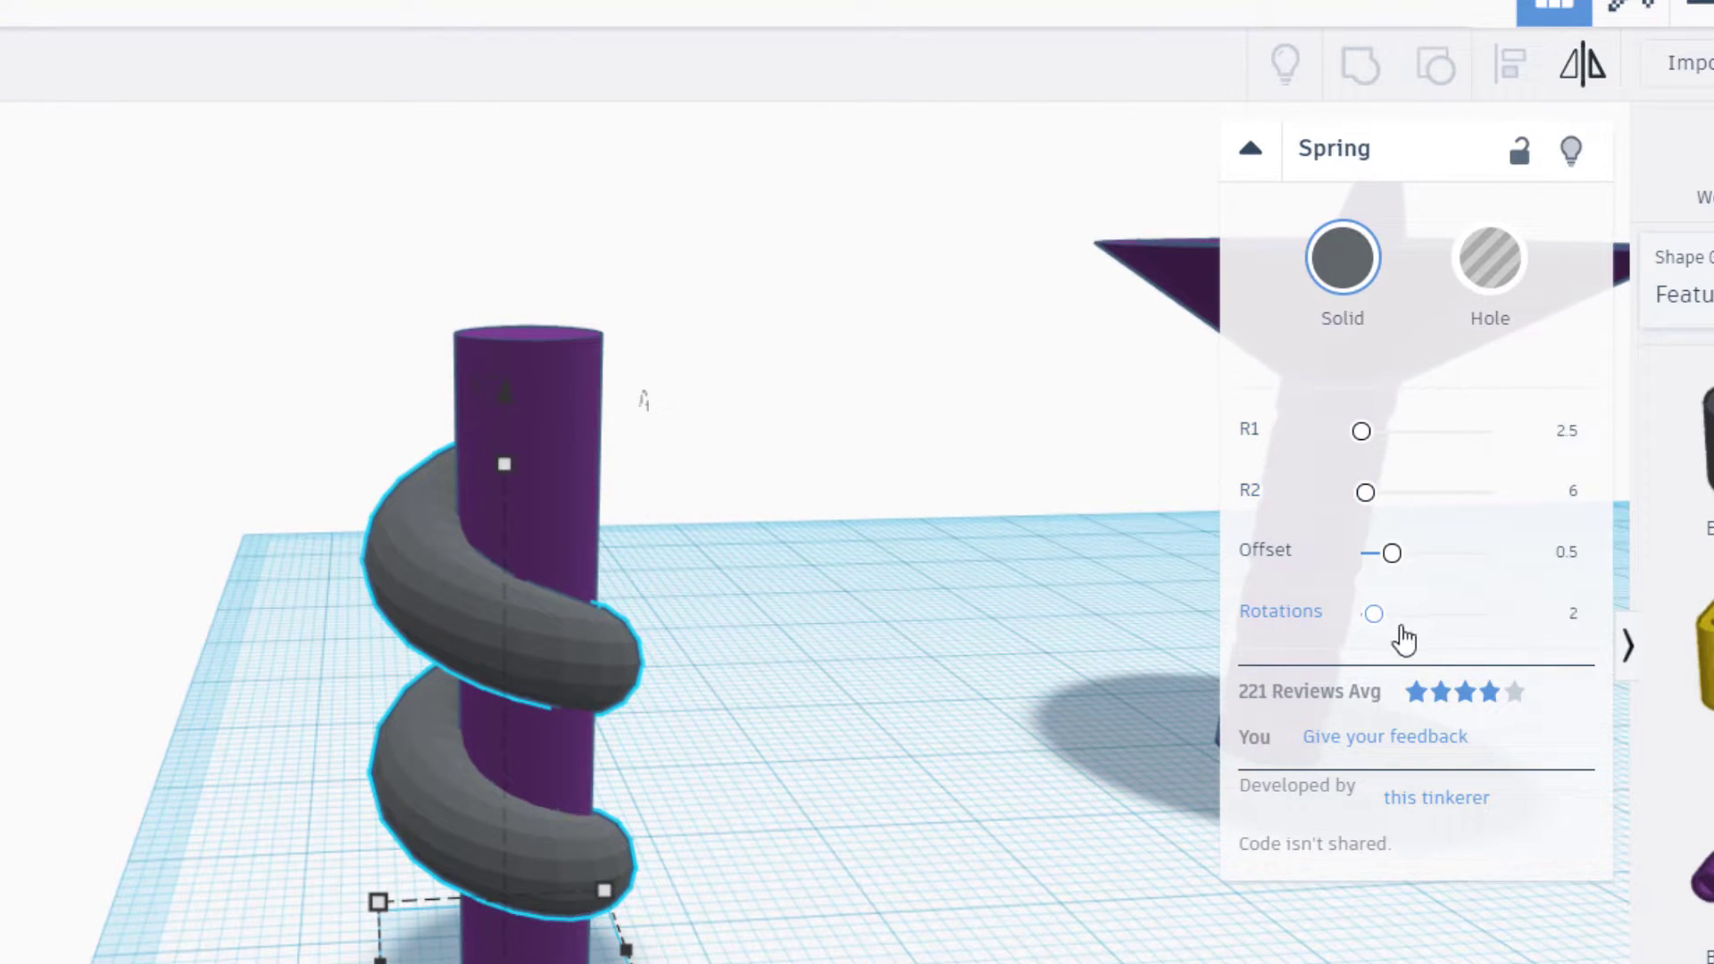
click(1575, 615)
text(4)
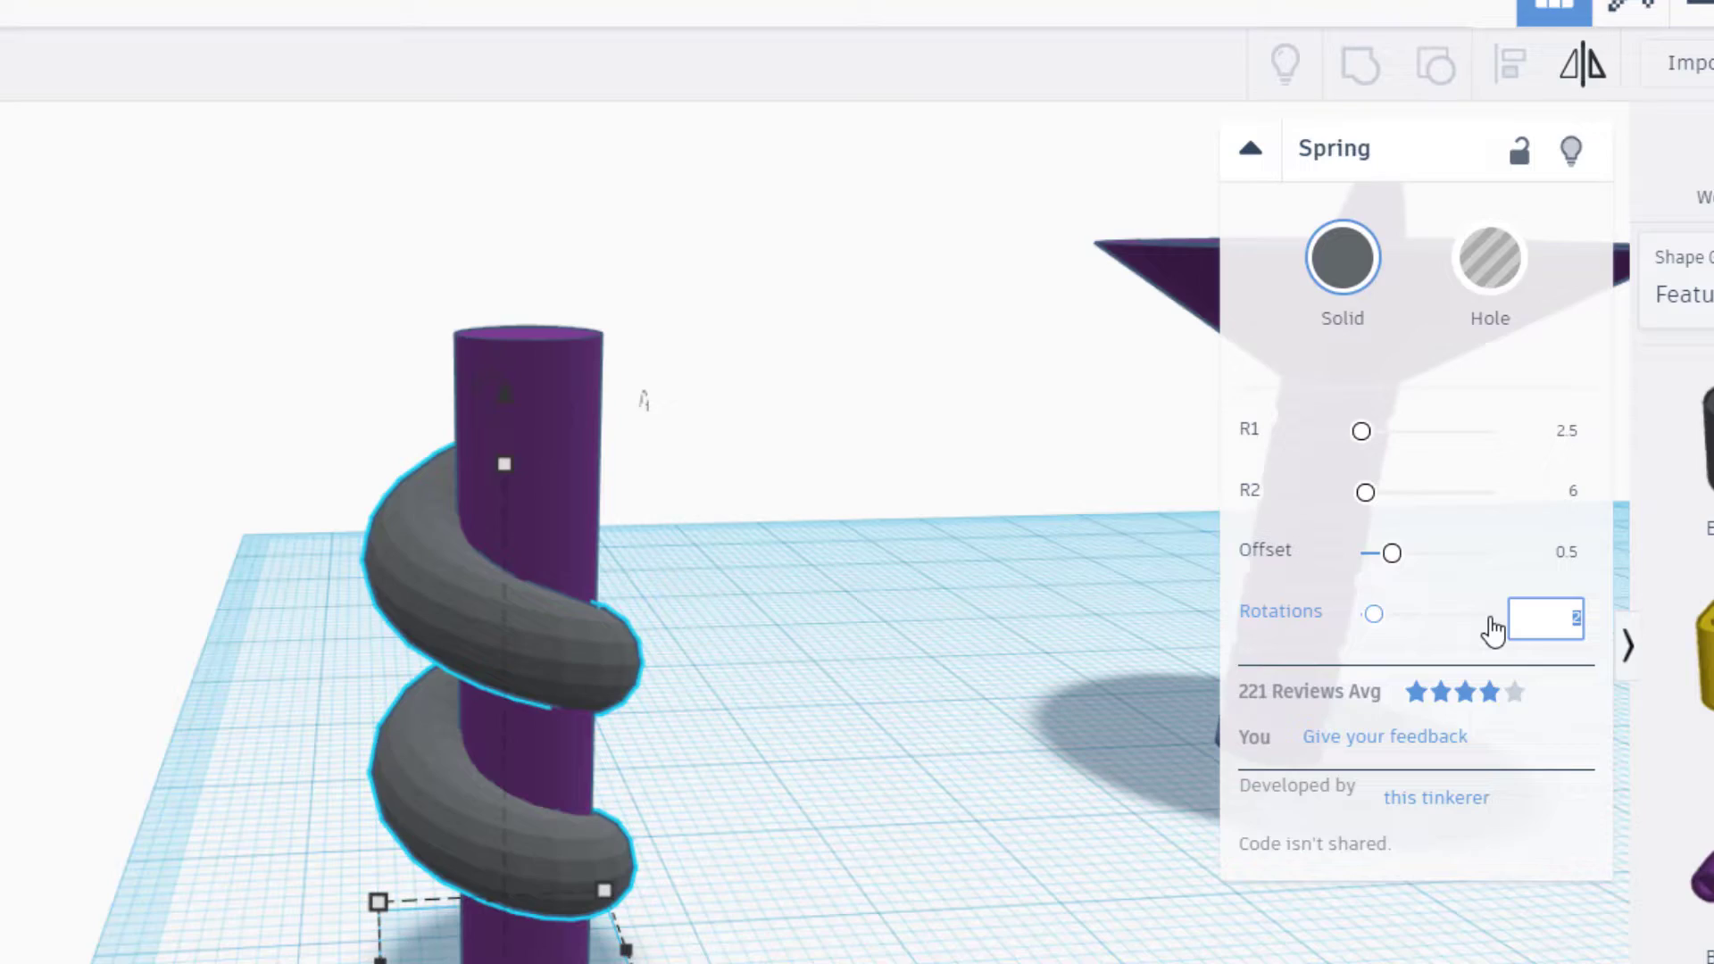
key(Return)
right_drag(714, 857, 1122, 453)
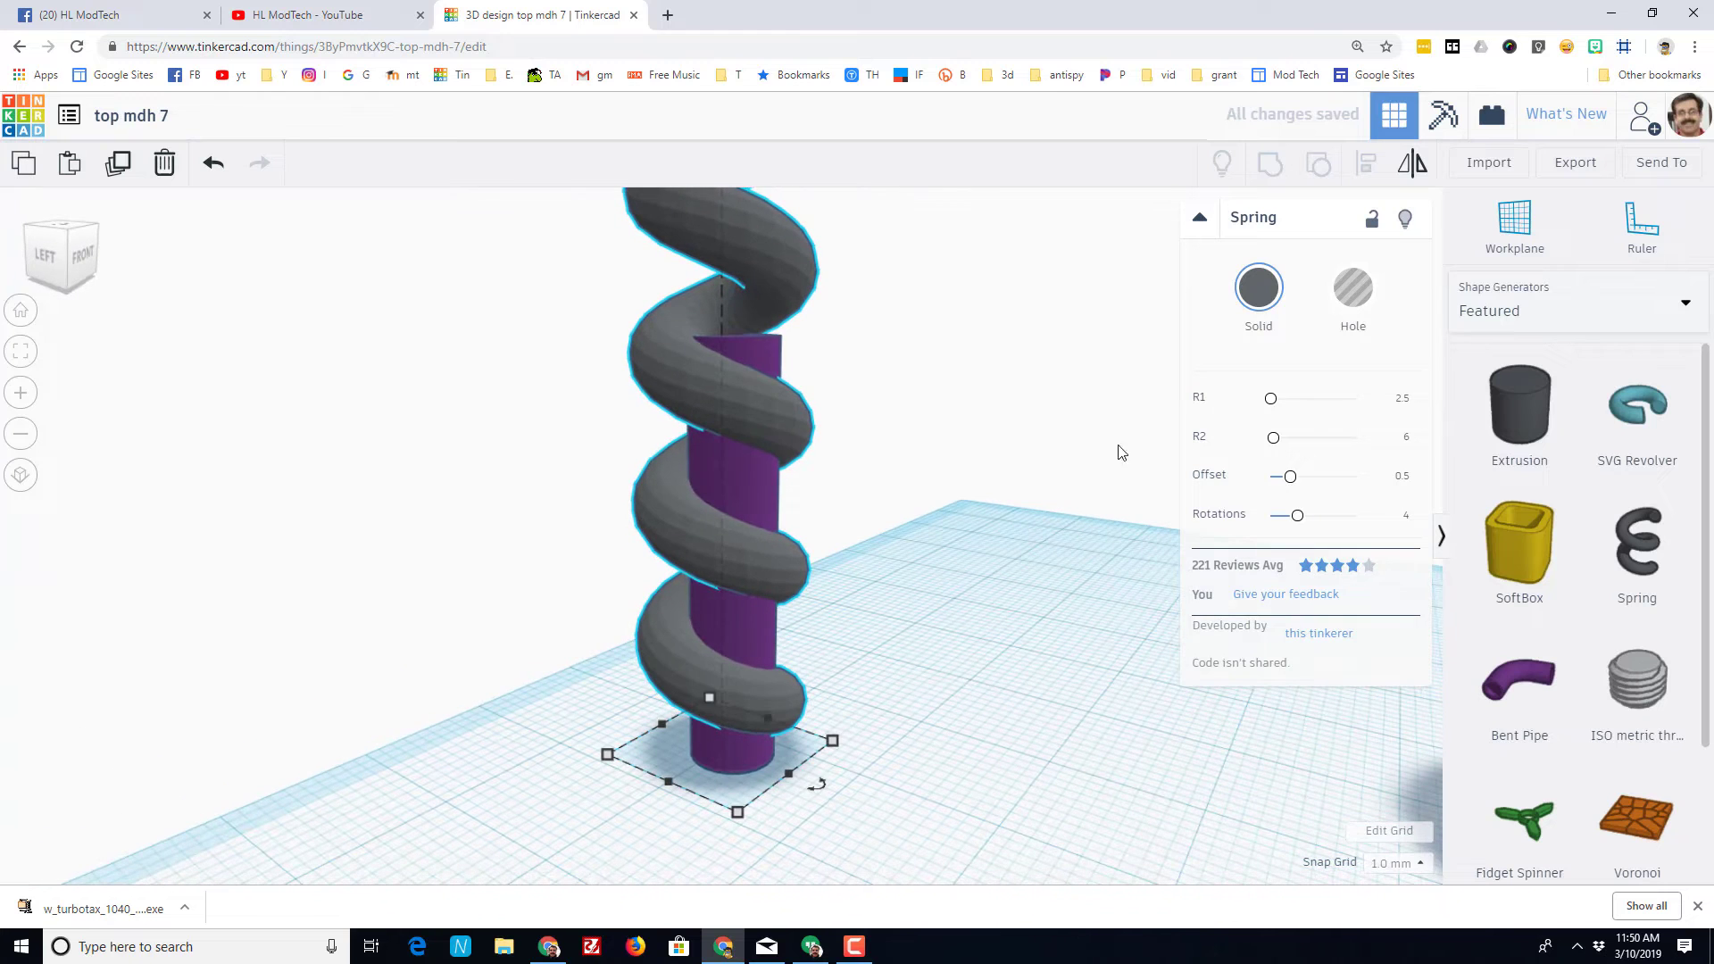
click(1355, 282)
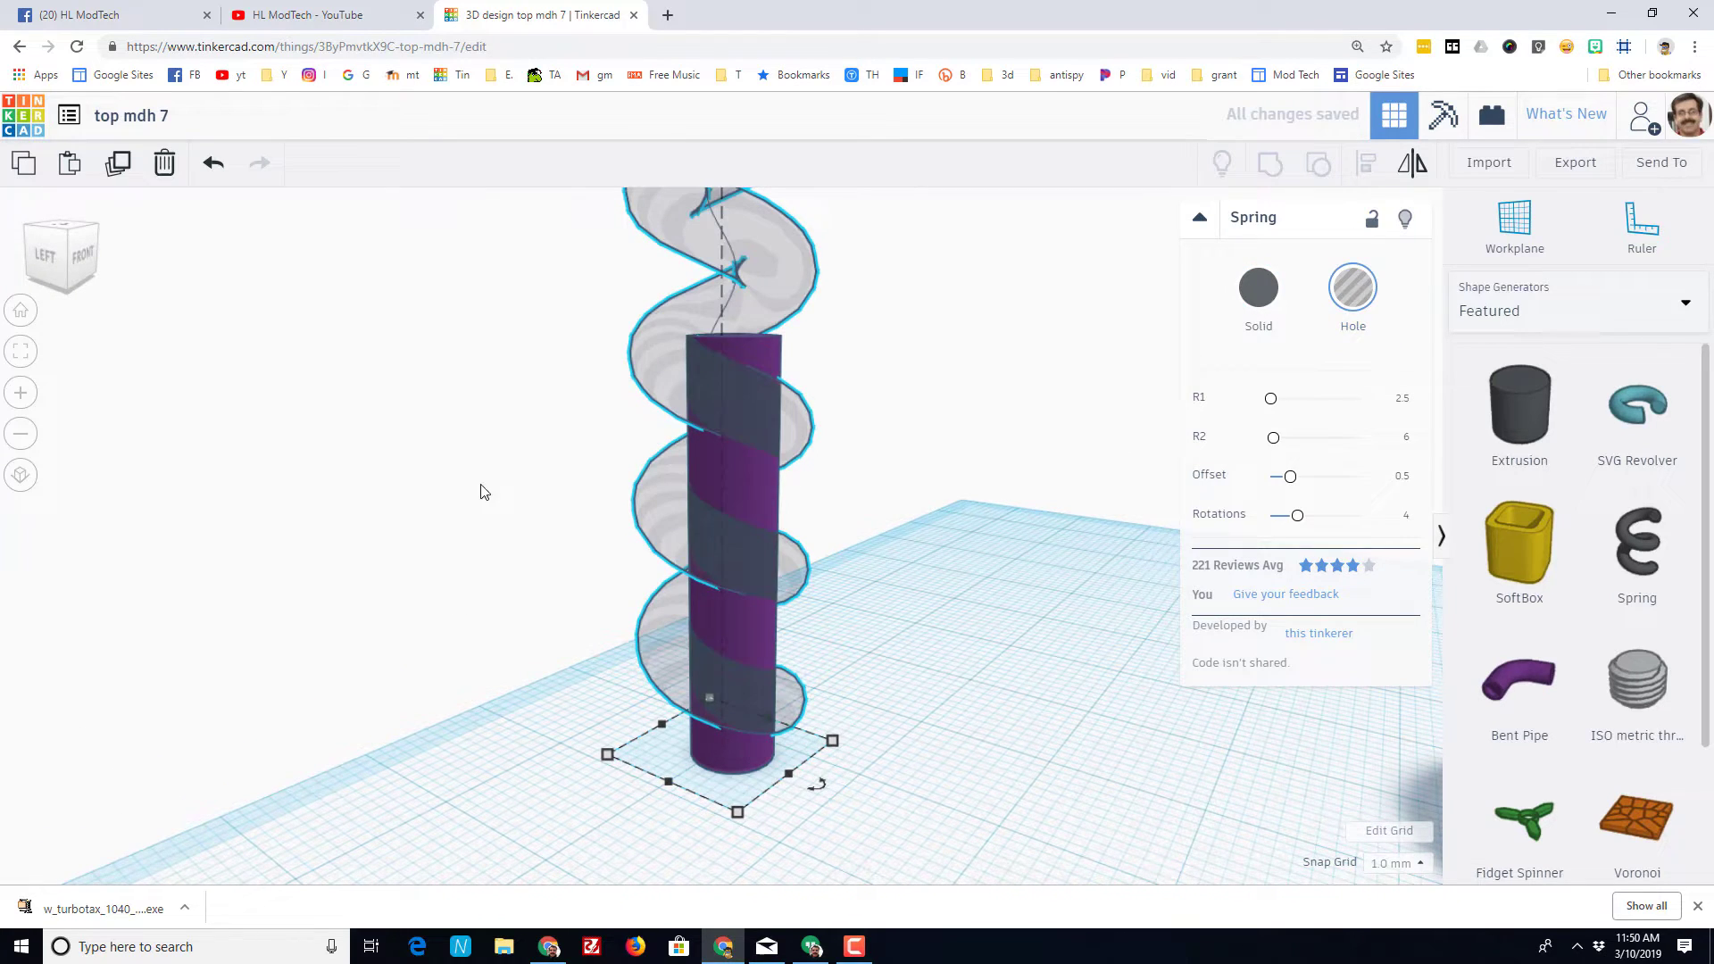
- Centre the spring hole and the stem cylinder on each other horizontally, and group them to cut a spiral groove
right_drag(533, 428, 597, 534)
drag(608, 485, 841, 745)
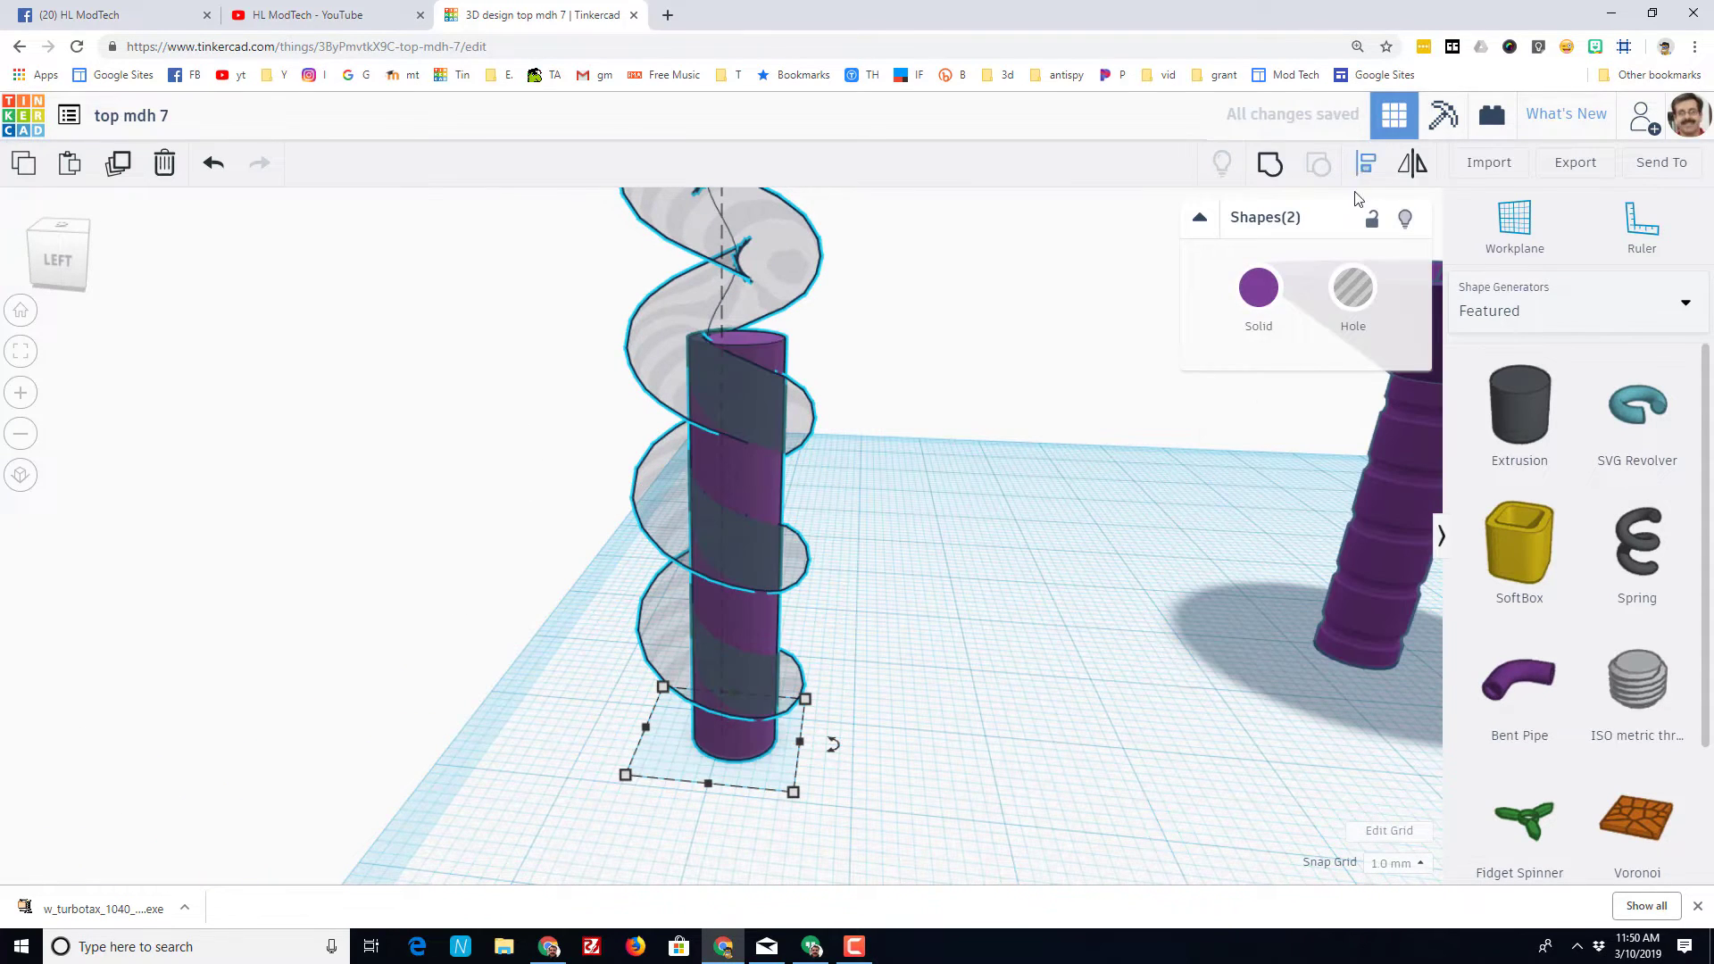
click(1363, 168)
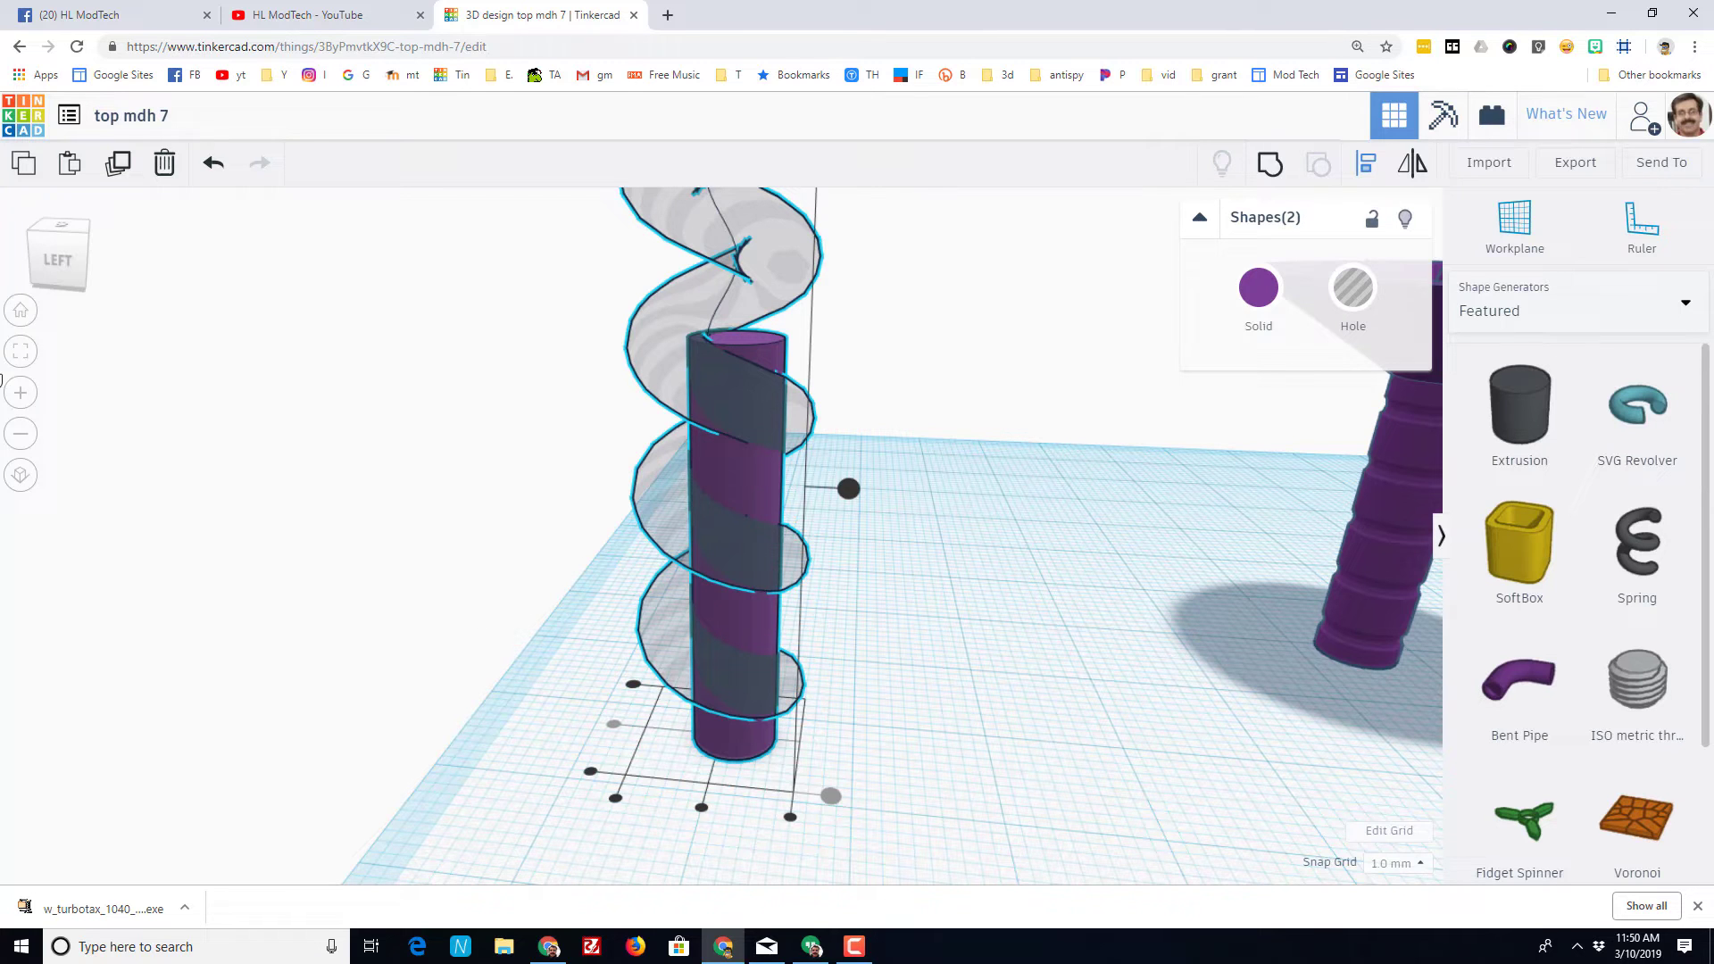
click(77, 235)
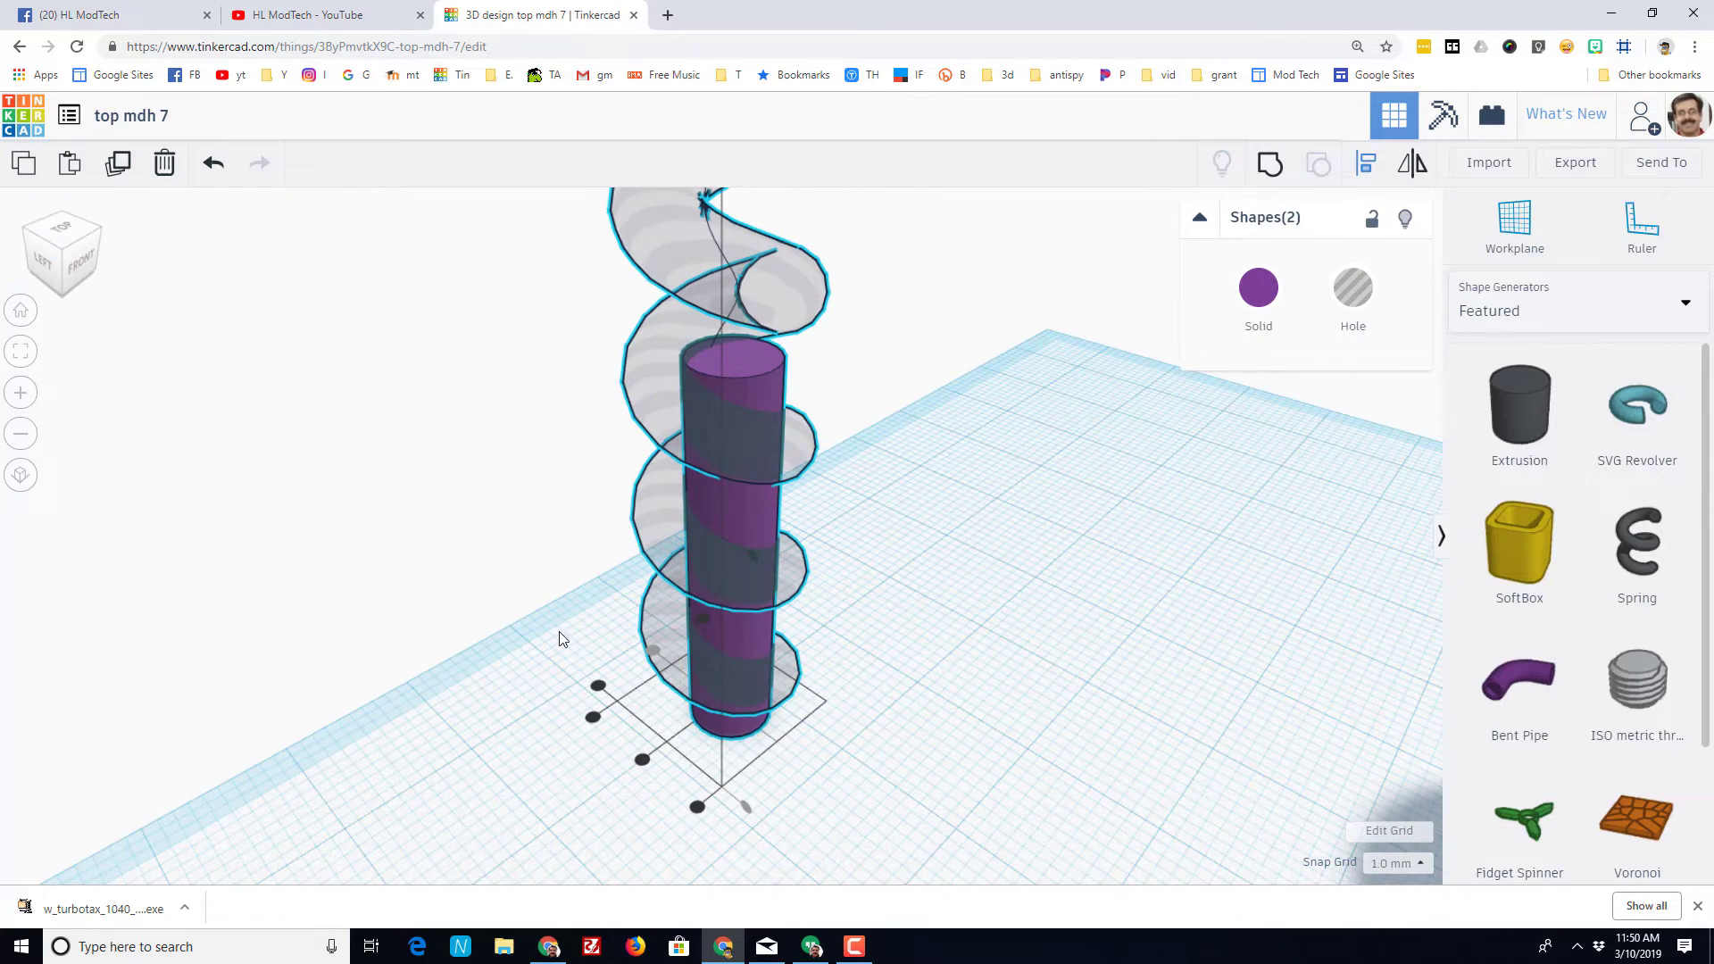
click(642, 759)
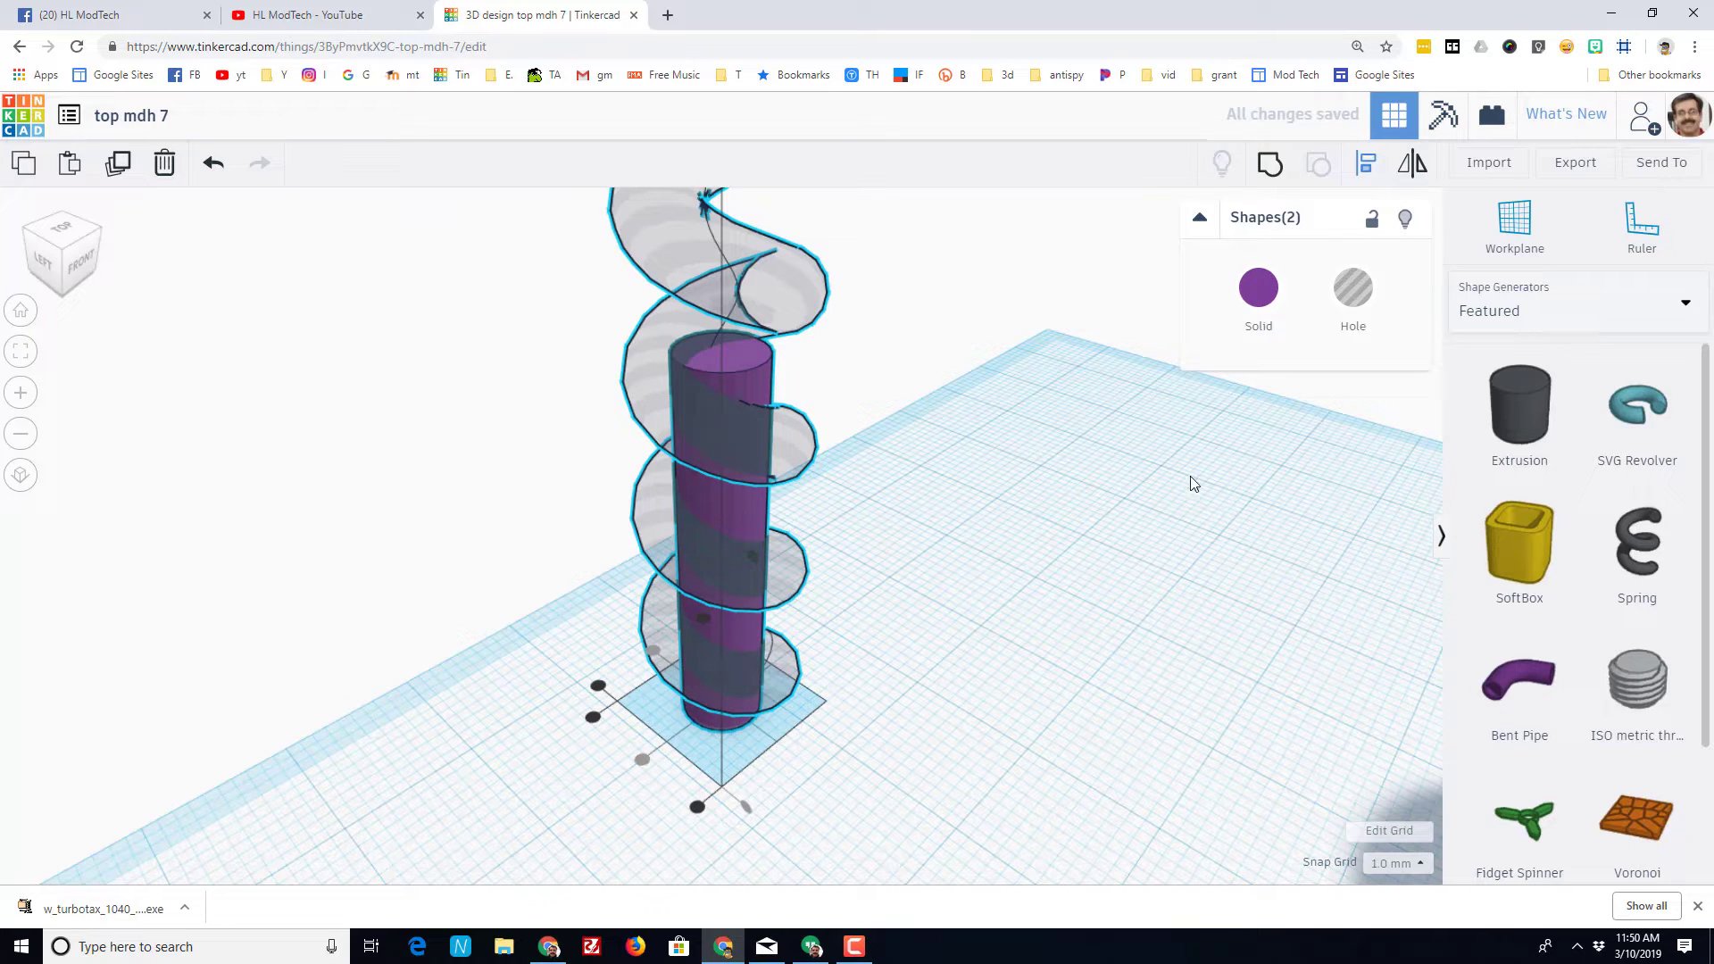
click(1270, 164)
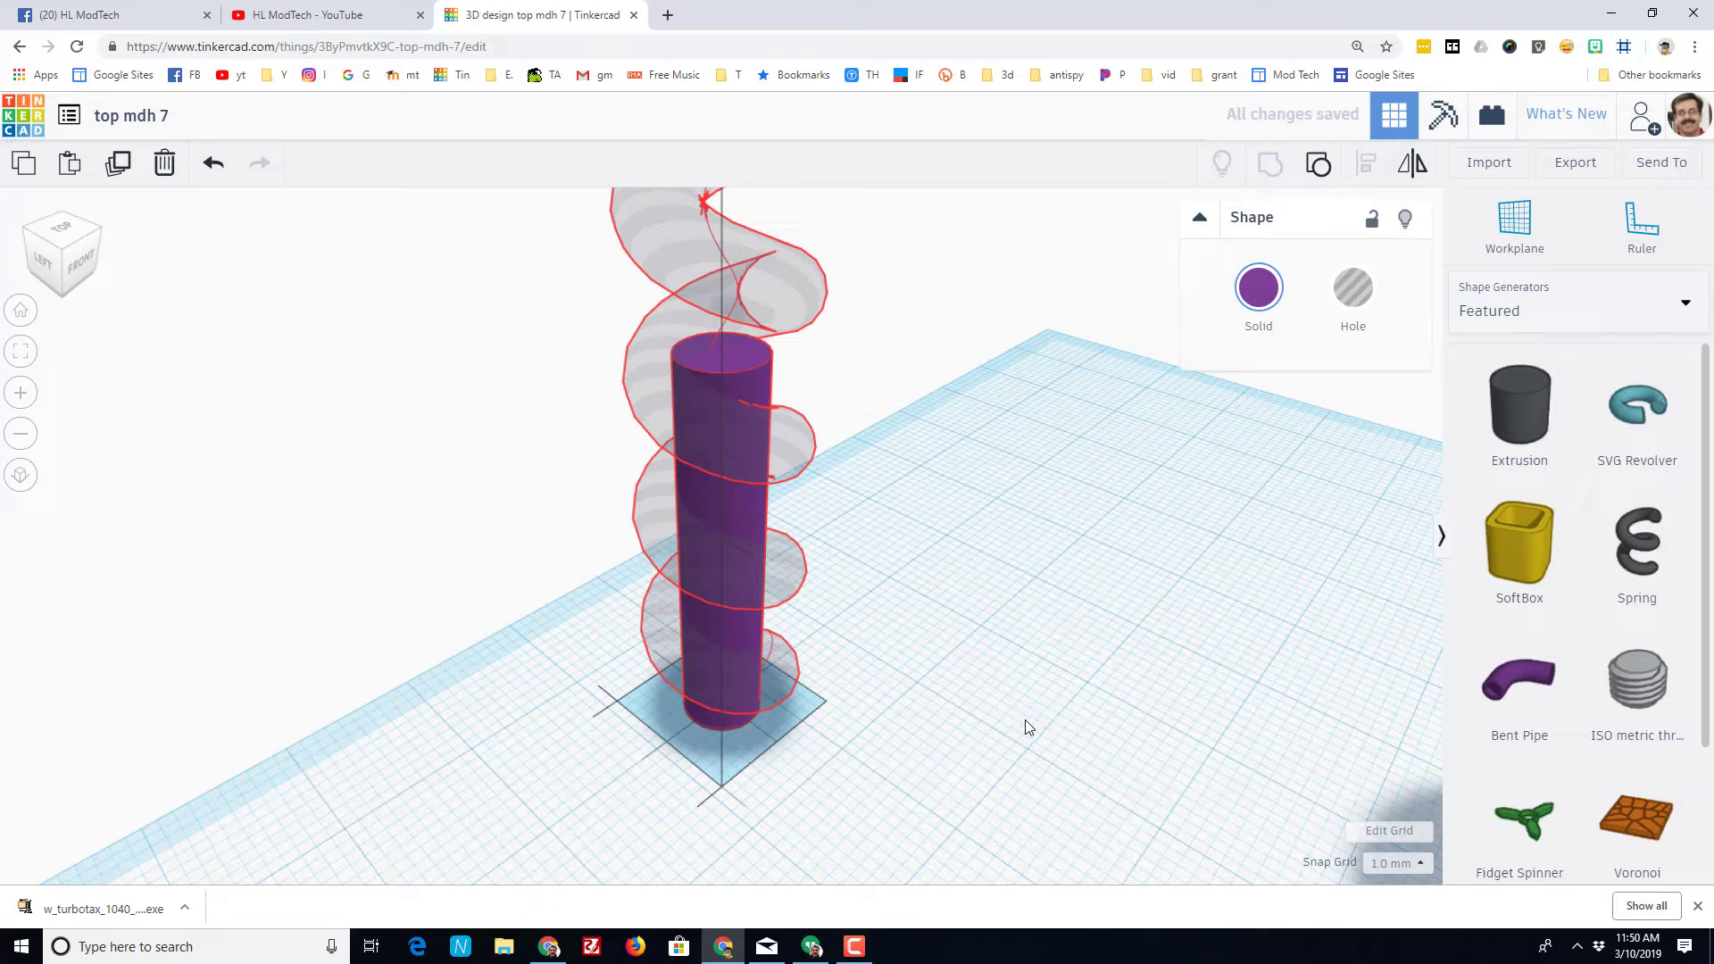
- Switch the shape library to show all shape generators
right_drag(1071, 734, 895, 728)
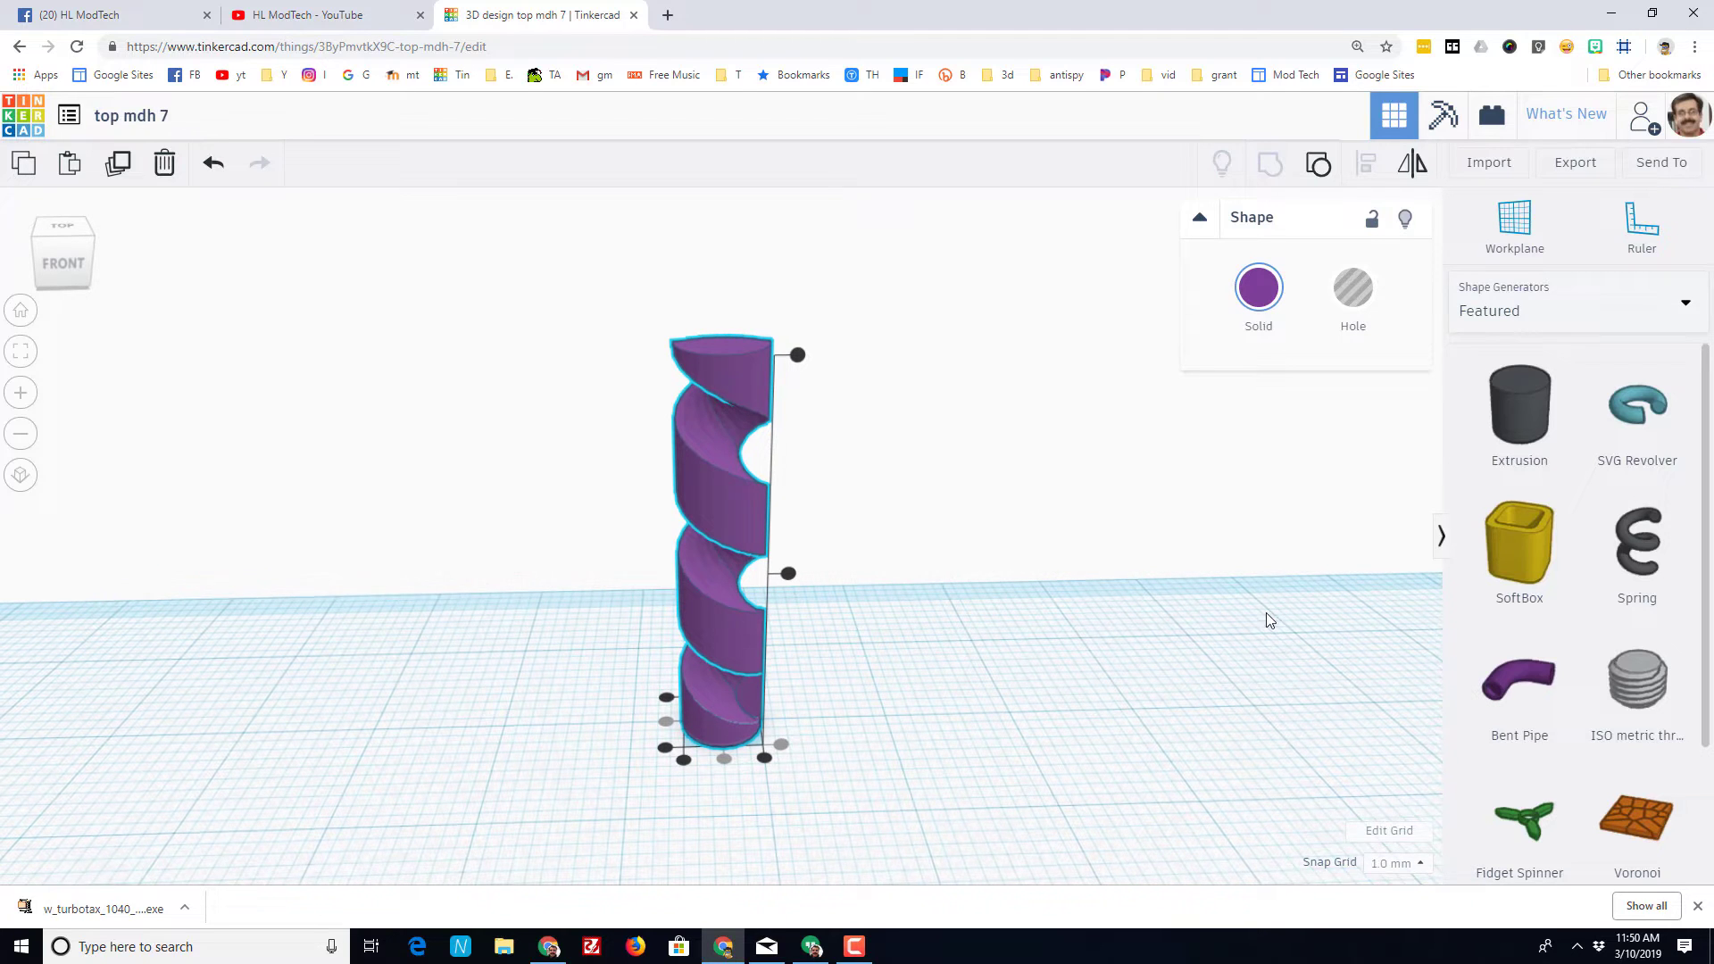
click(1522, 314)
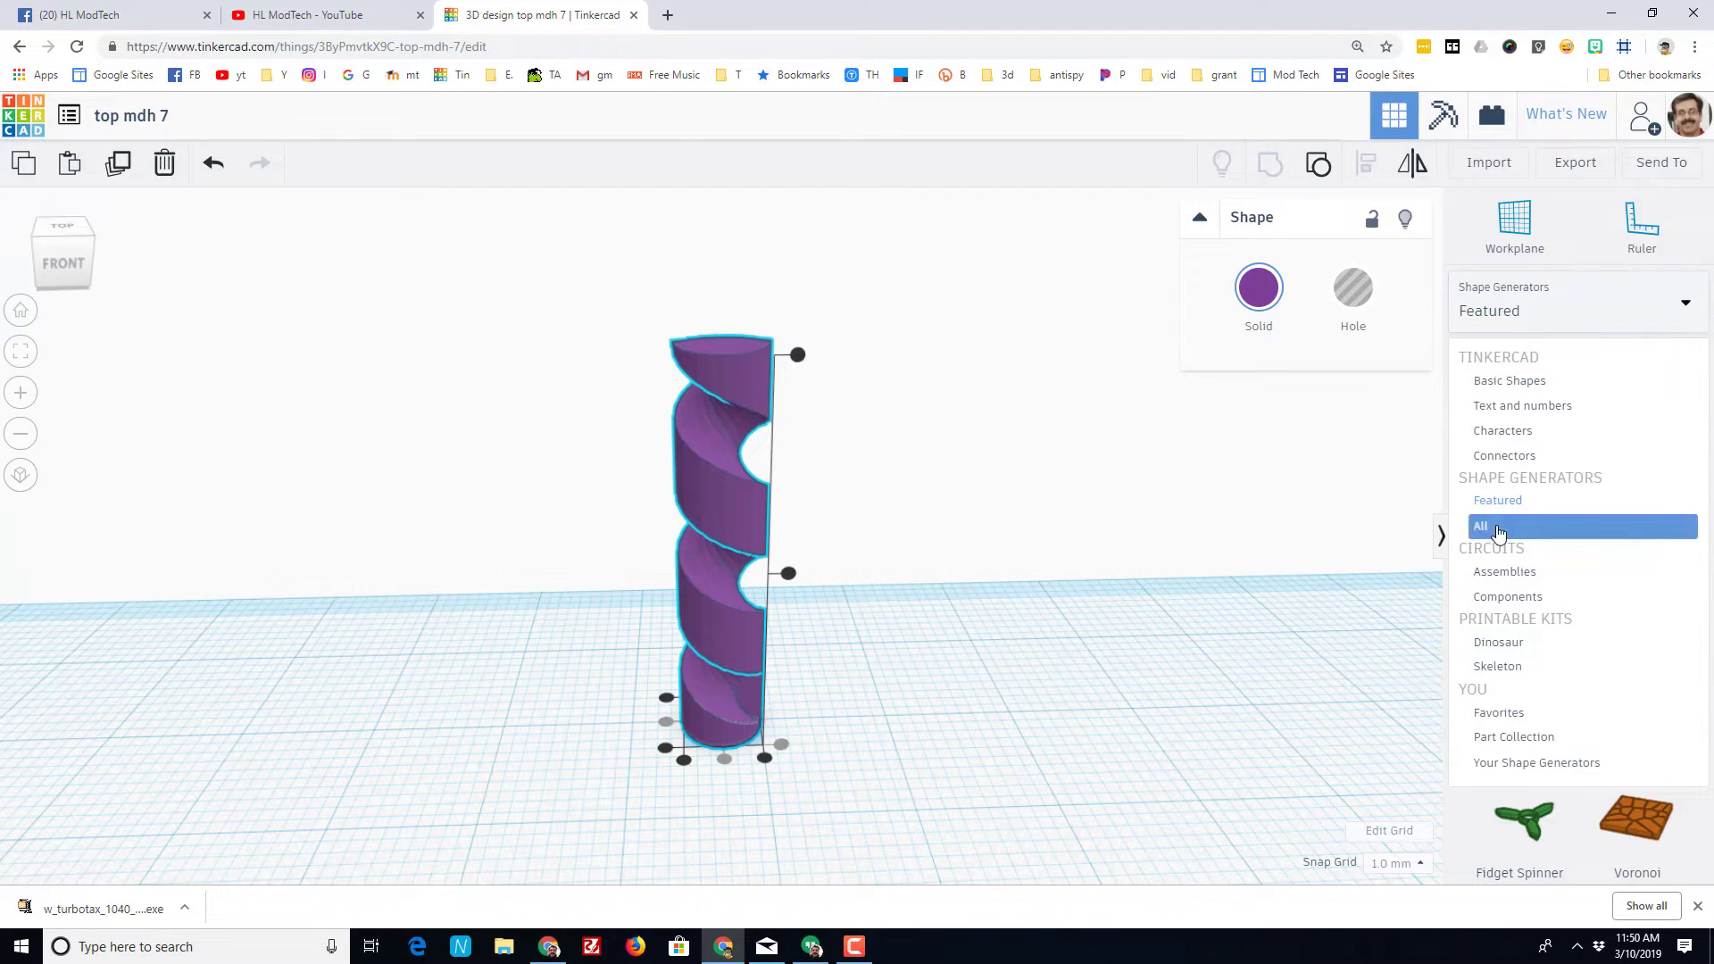
click(1298, 743)
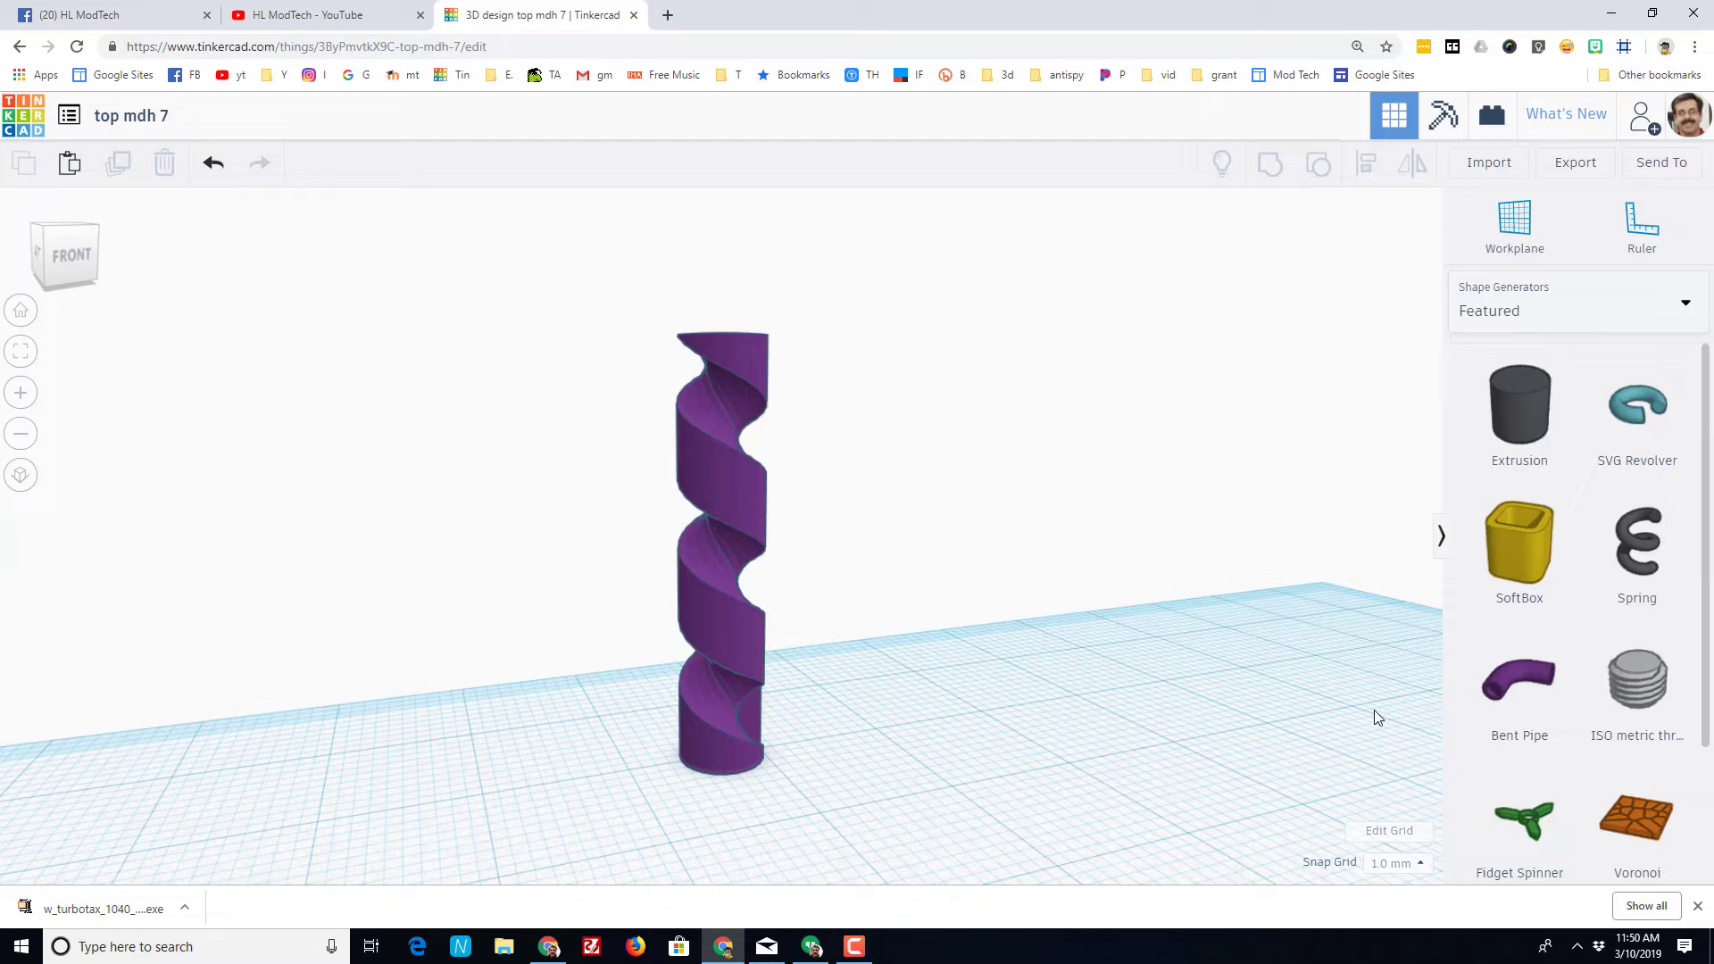
click(1497, 320)
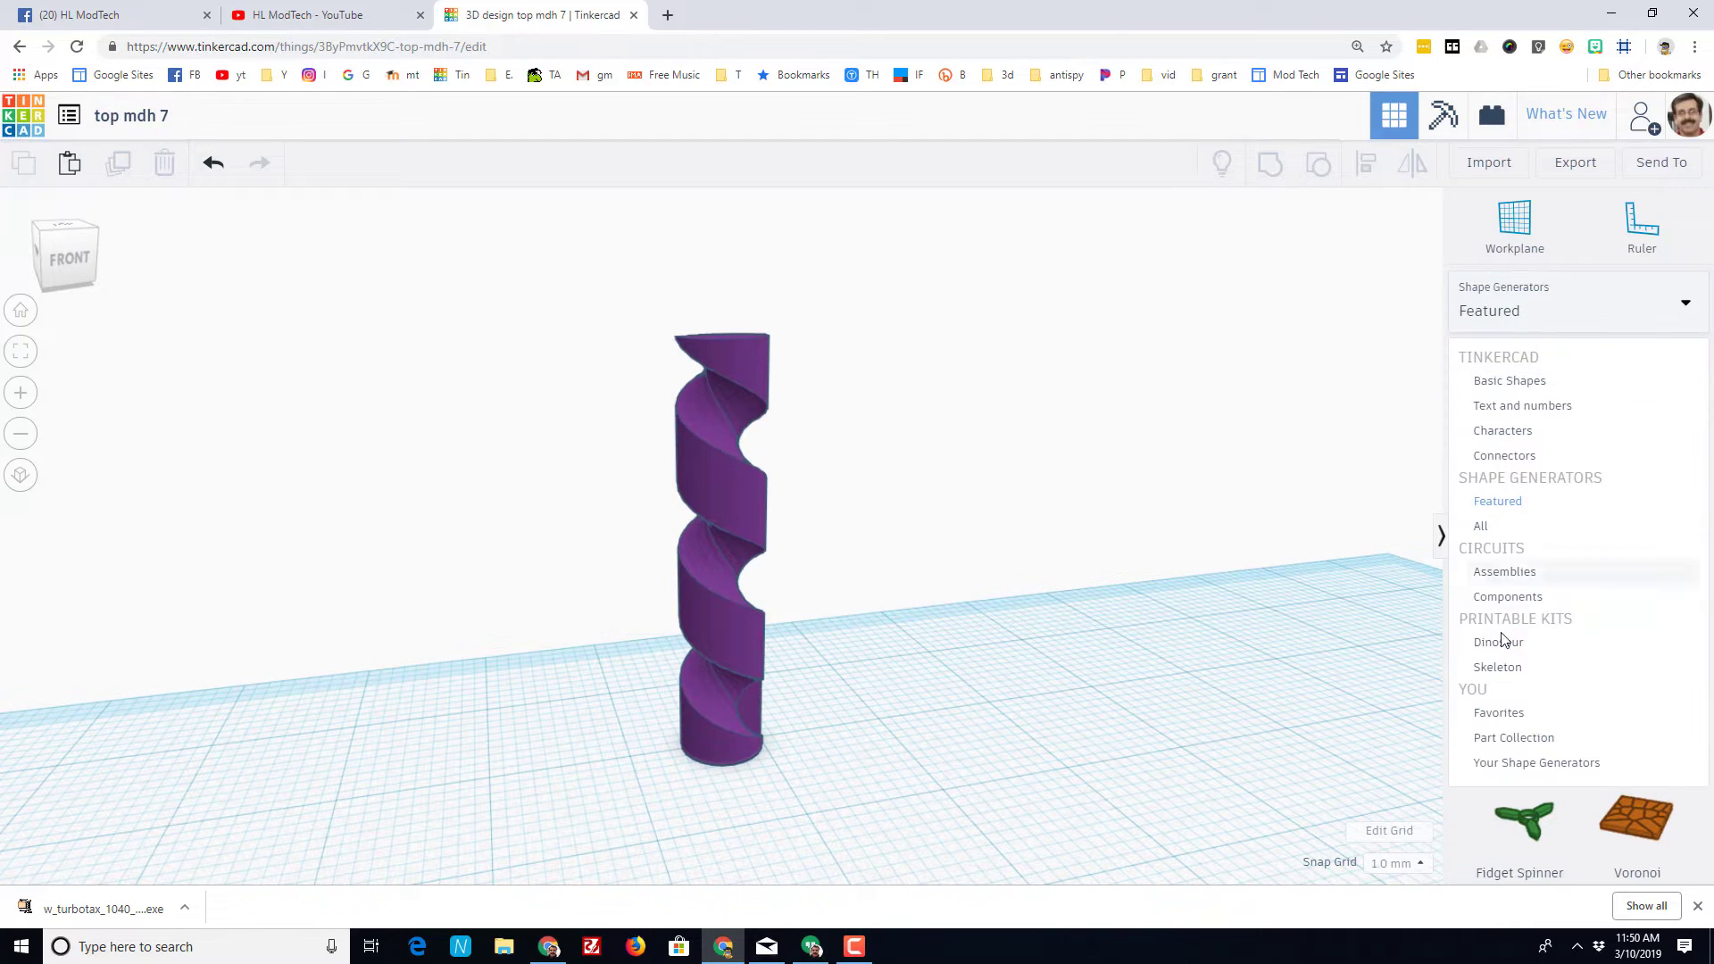
click(1484, 527)
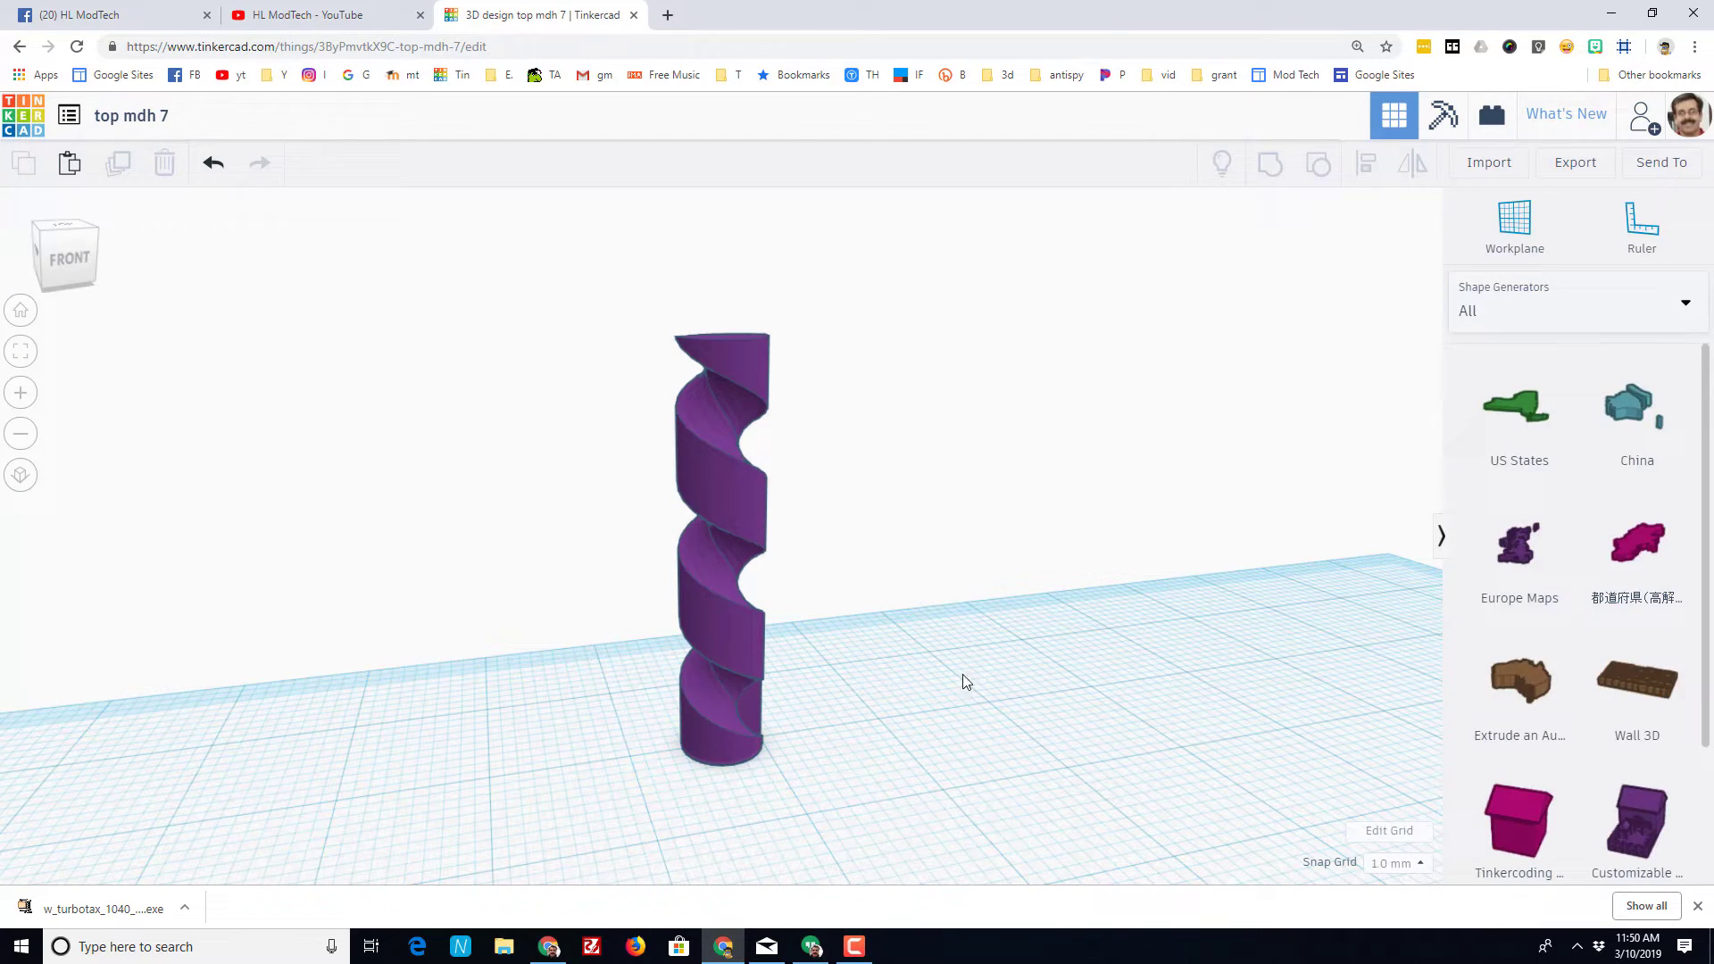
scroll(939, 643, down, 3)
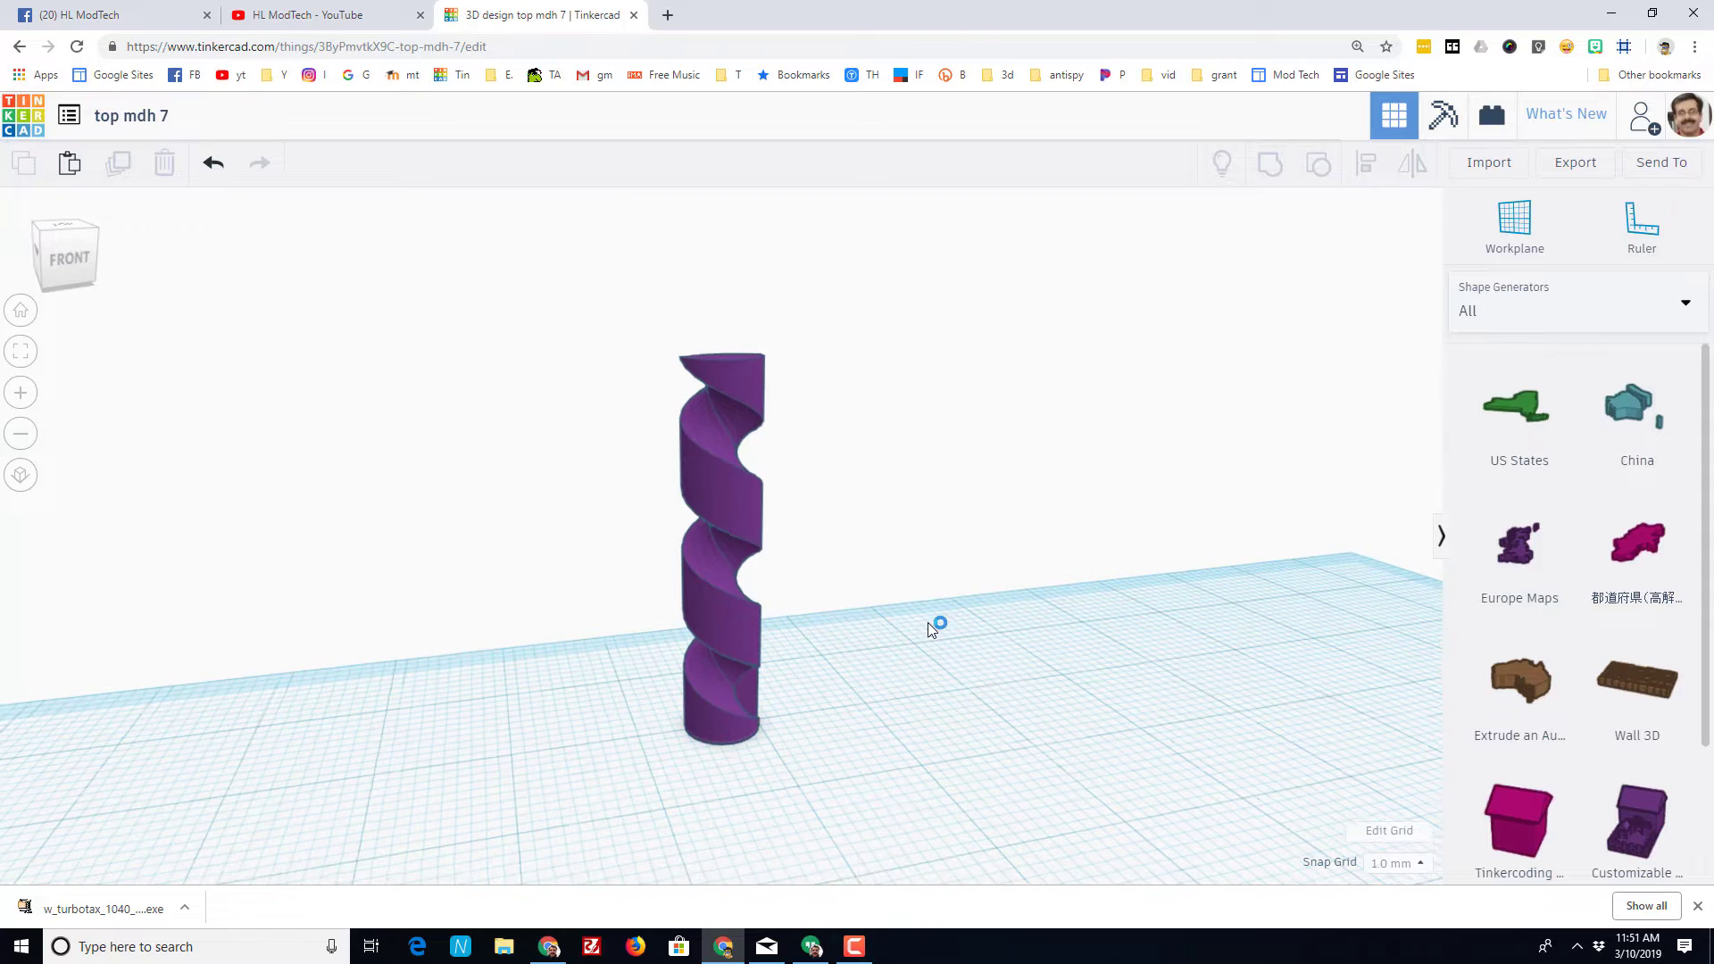
scroll(1588, 711, down, 3)
- Place an Ogive from page 6 of the shape generators beside the grooved stem and set its Circle Segments to 64
click(1543, 856)
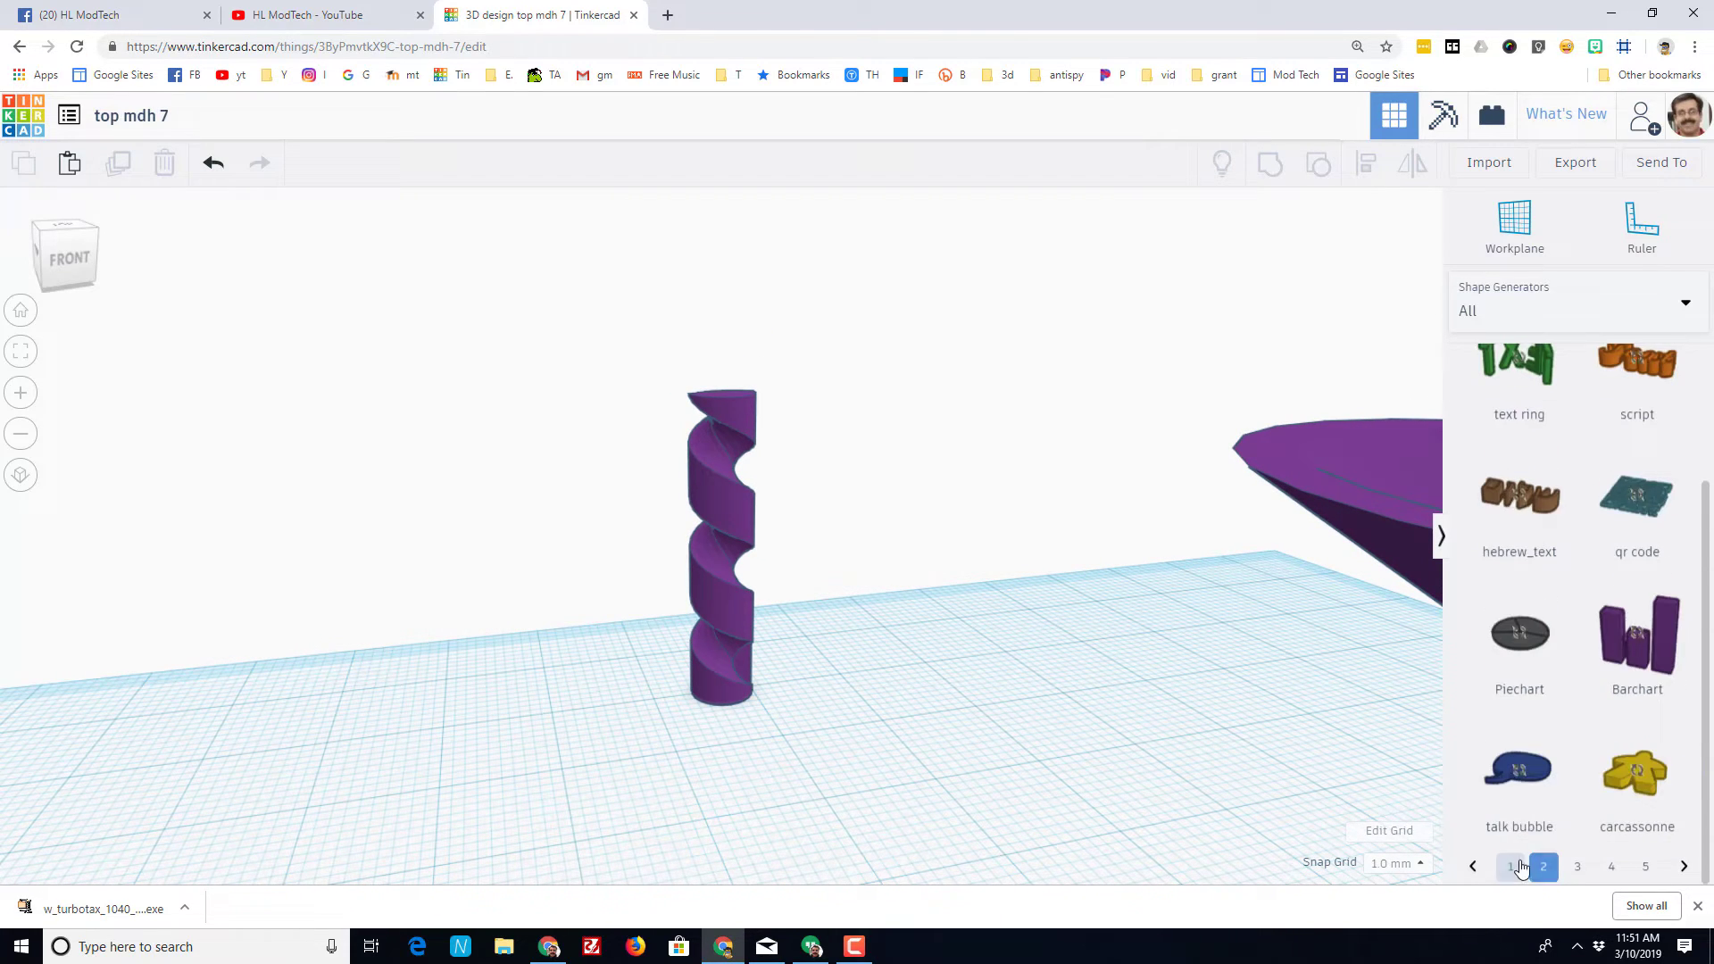
scroll(1553, 660, up, 2)
scroll(1549, 614, down, 2)
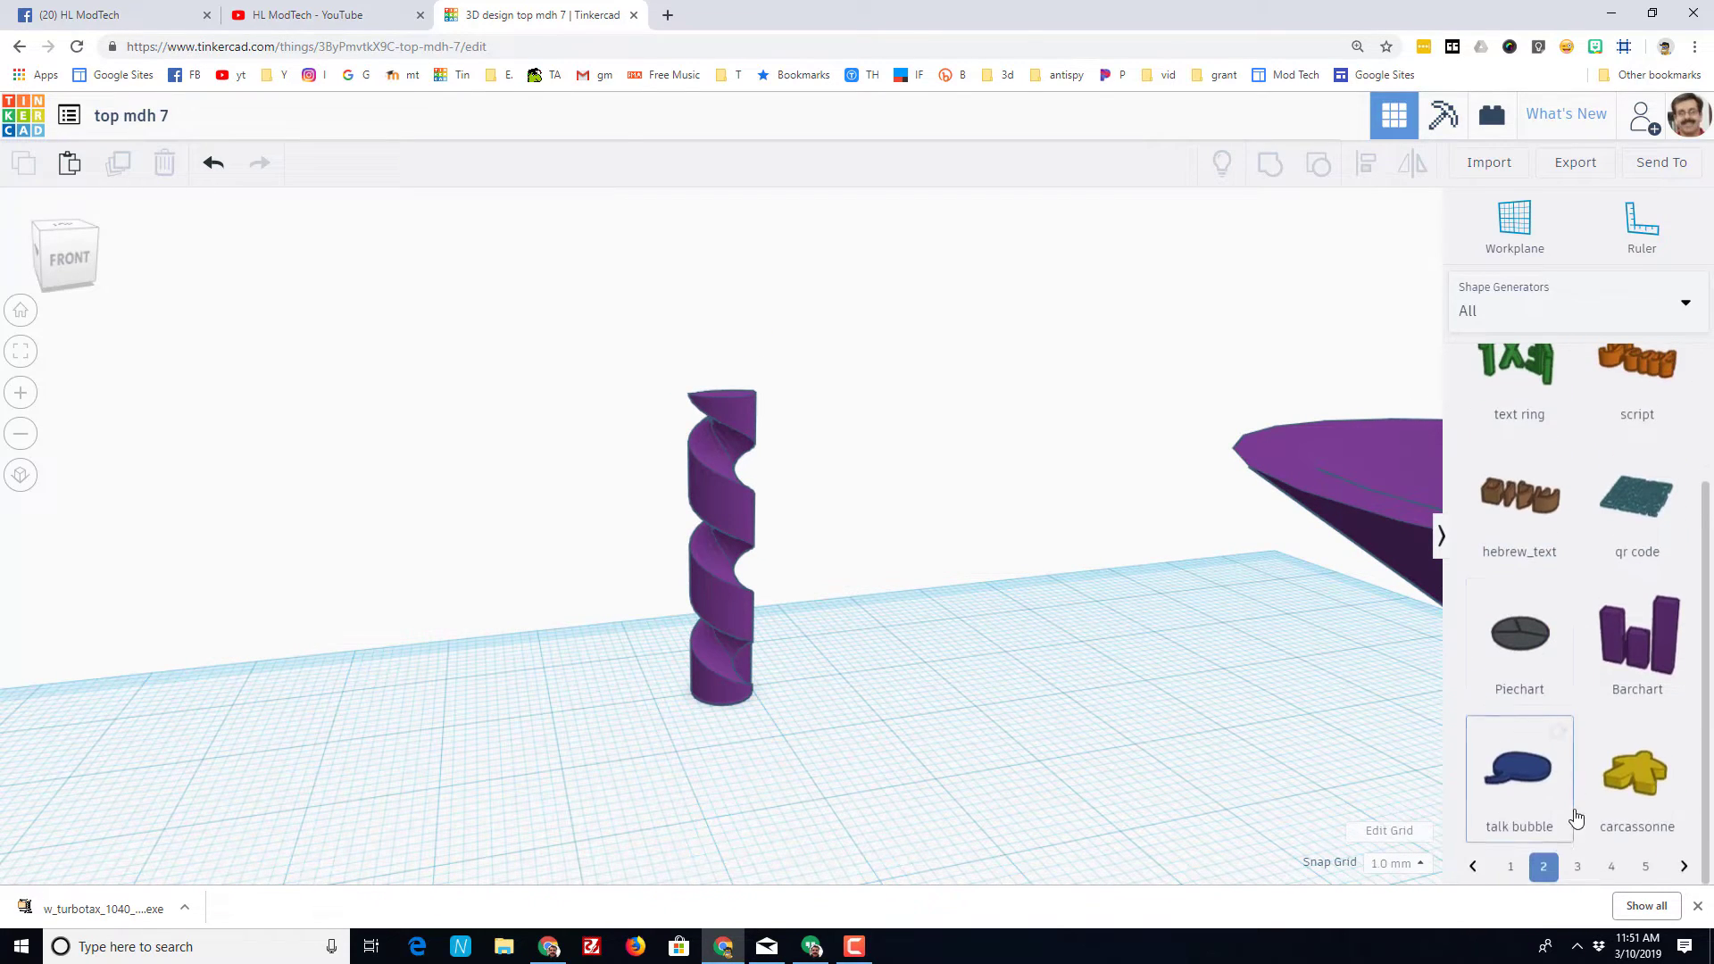
click(1578, 866)
scroll(1550, 784, up, 2)
scroll(1553, 781, down, 2)
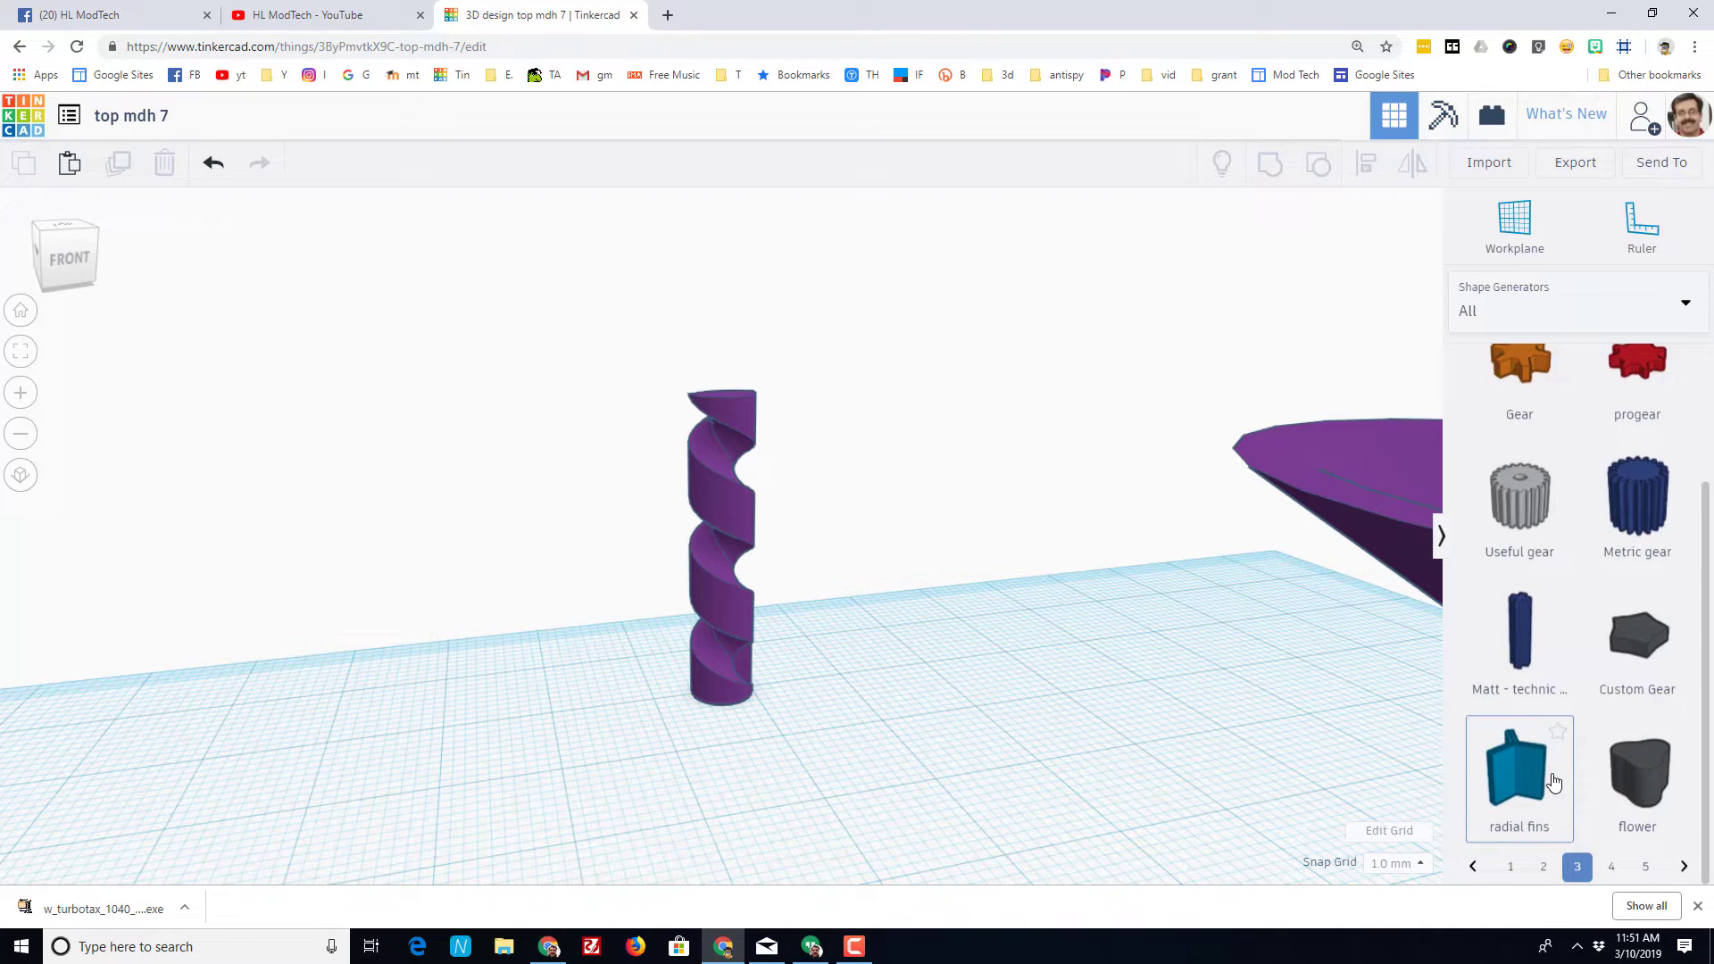
click(1610, 865)
scroll(1573, 746, up, 2)
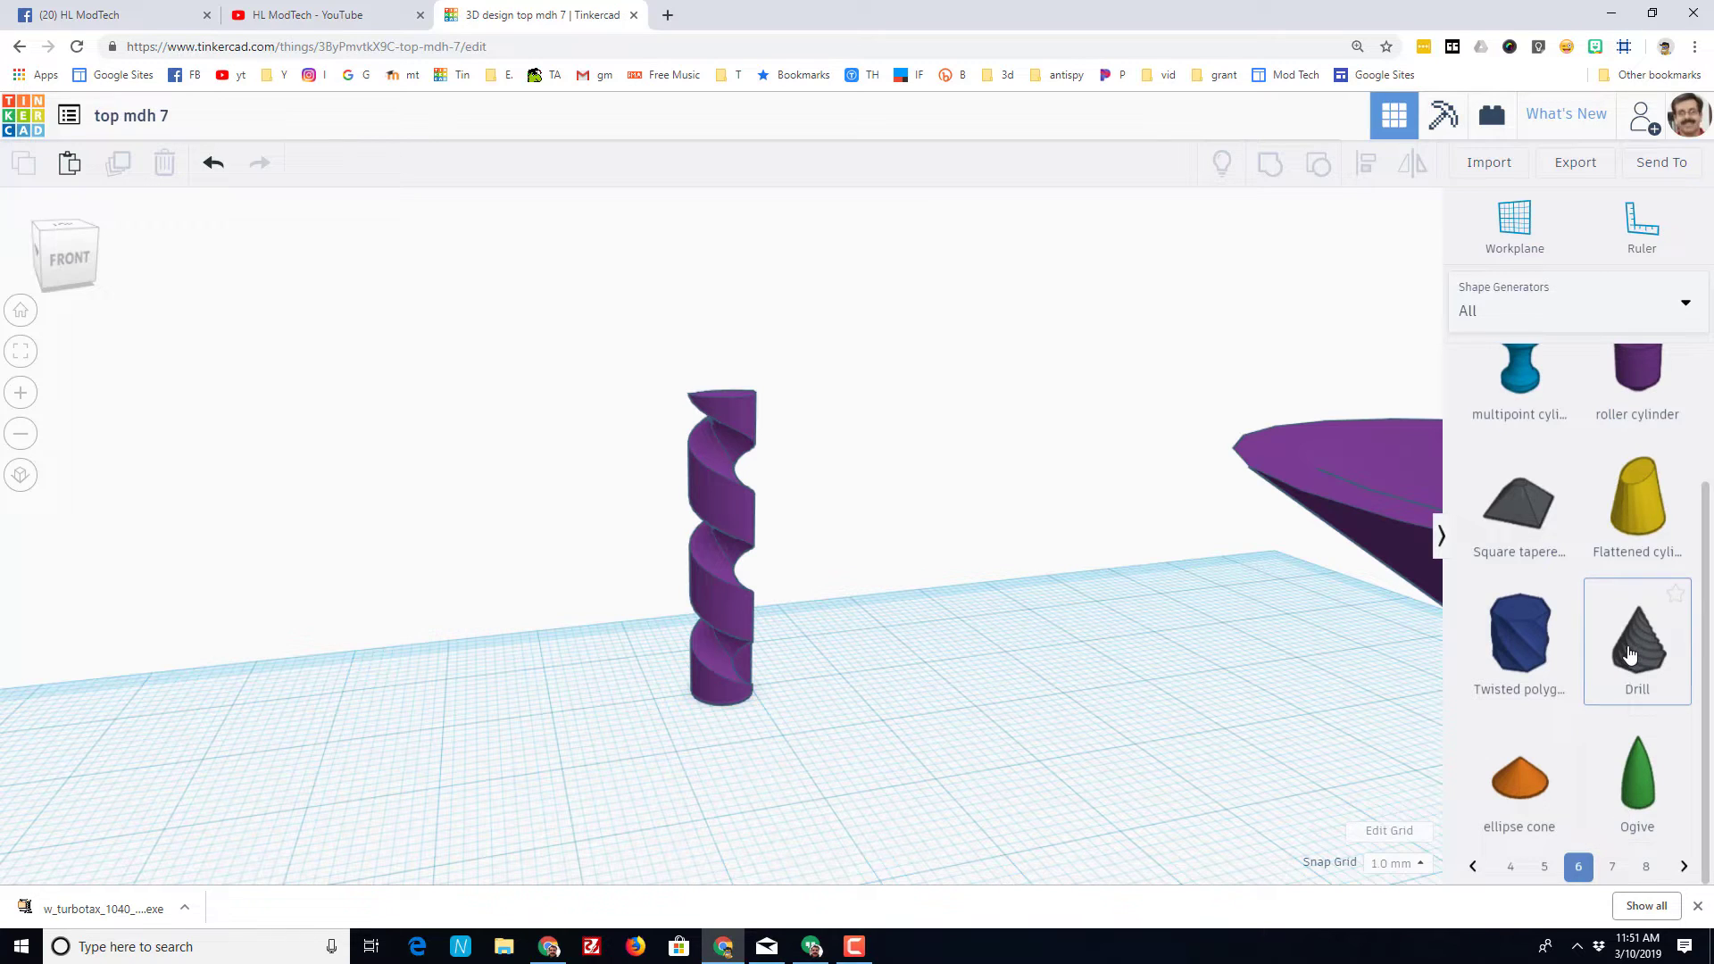
scroll(1630, 654, up, 2)
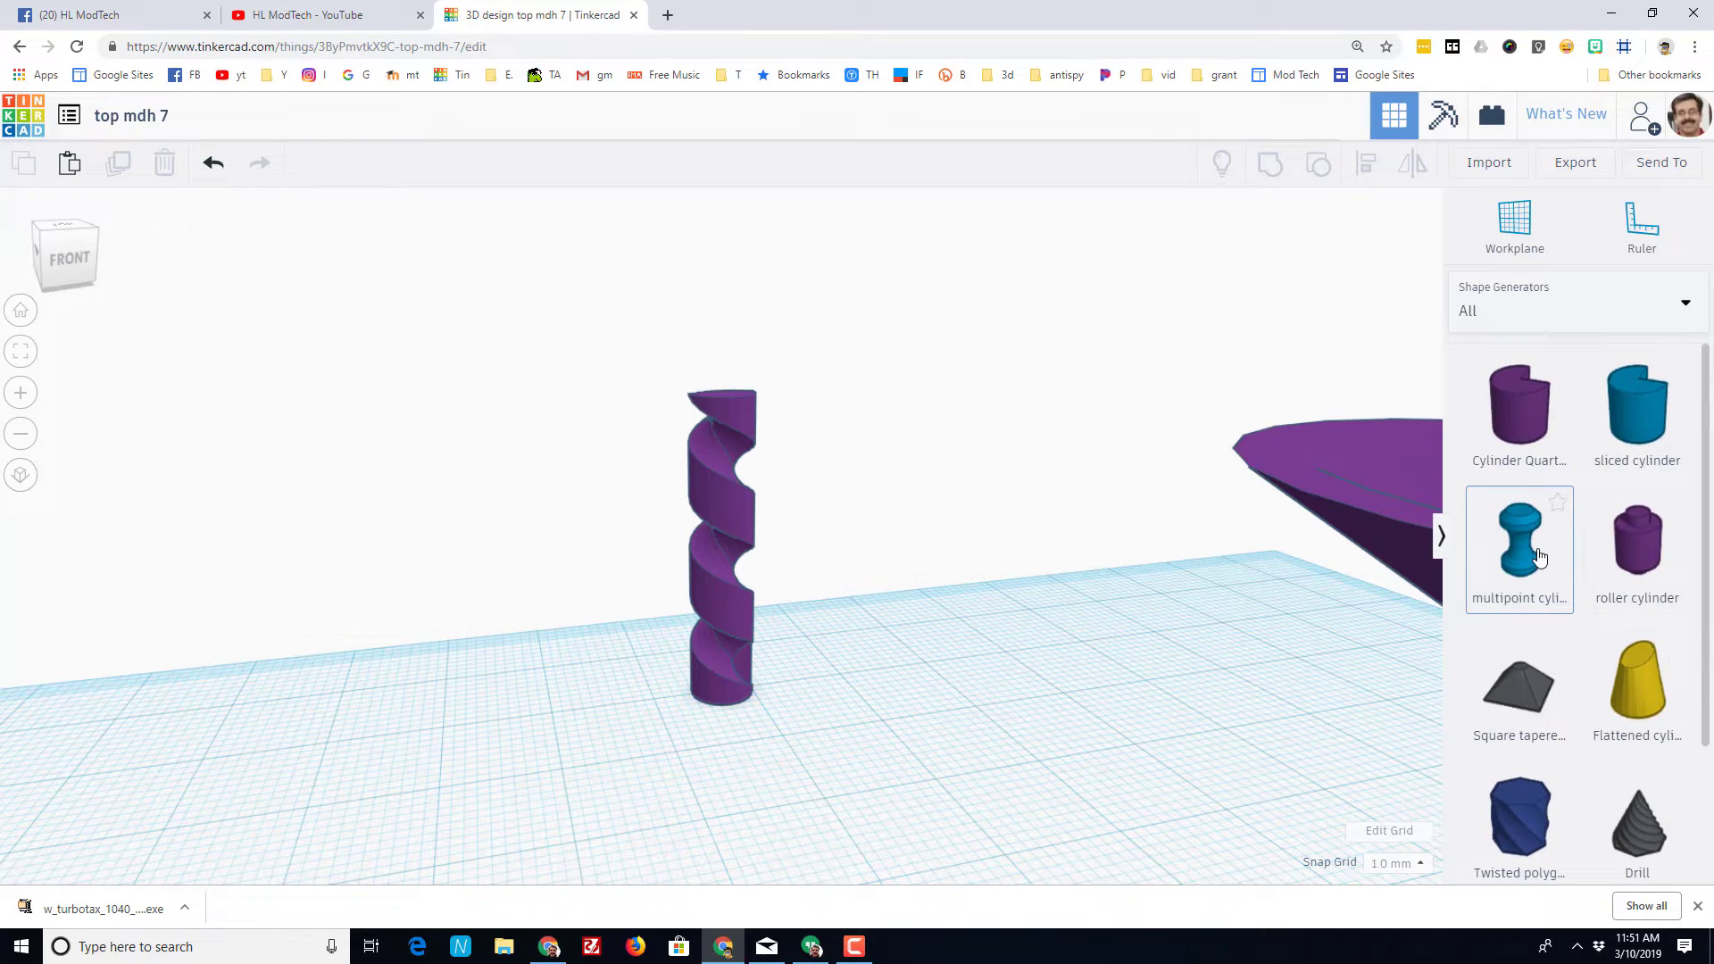
scroll(1662, 719, down, 2)
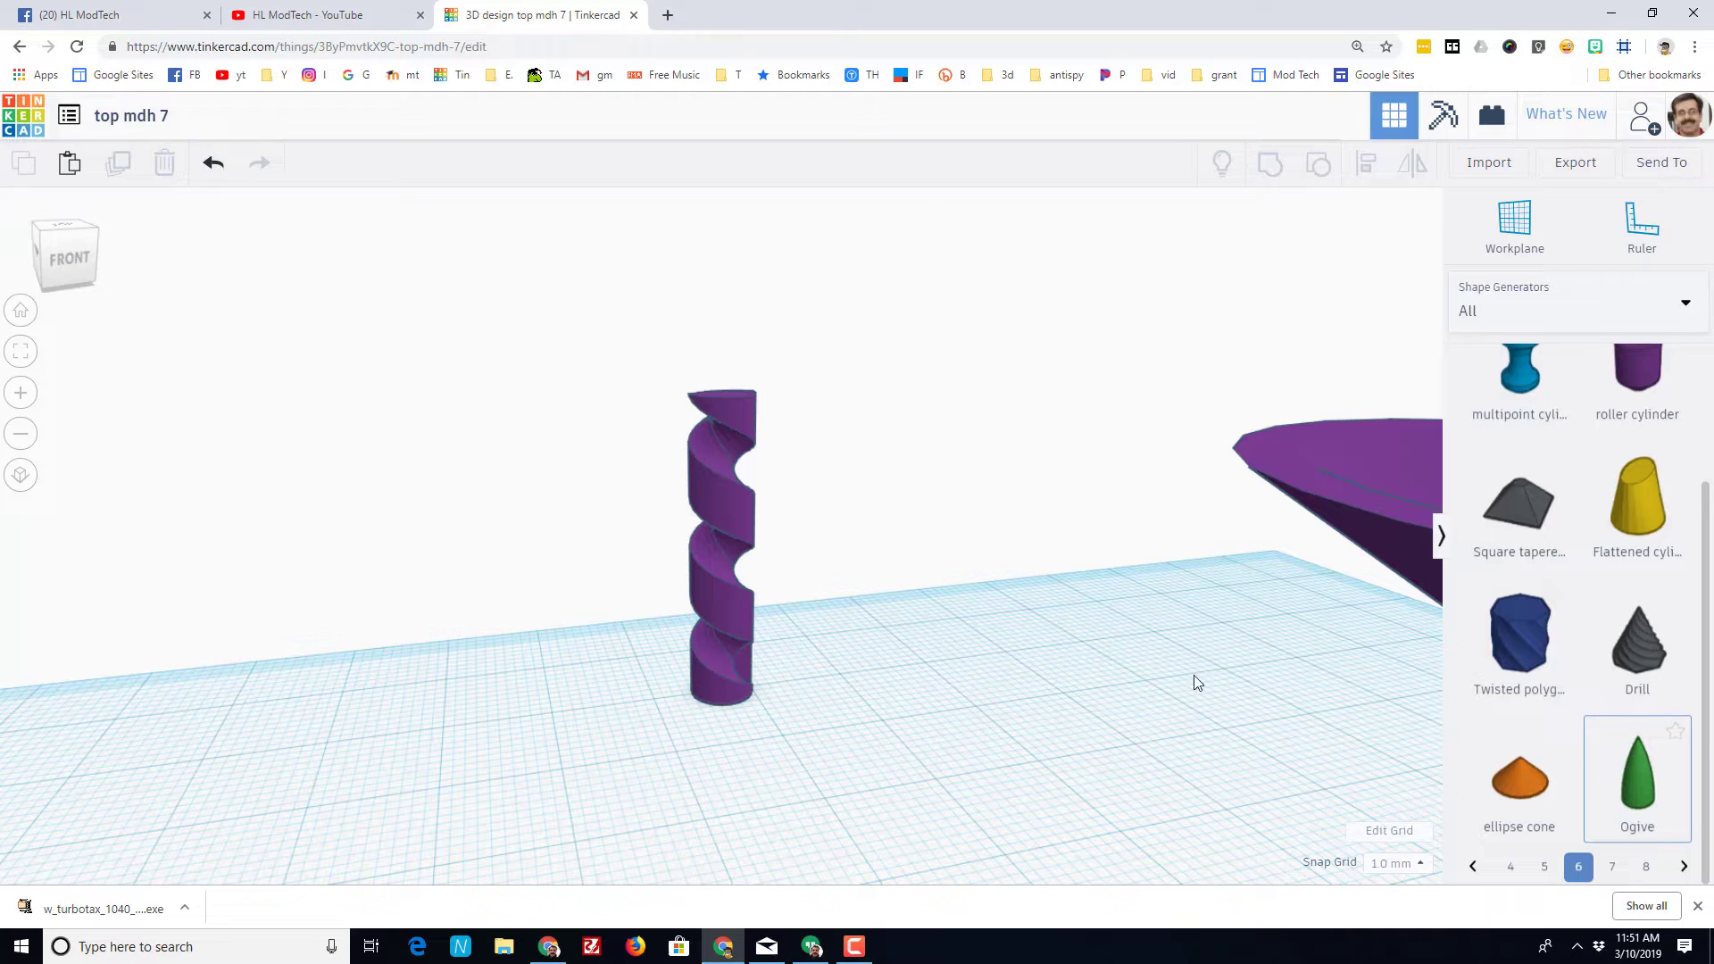
click(942, 737)
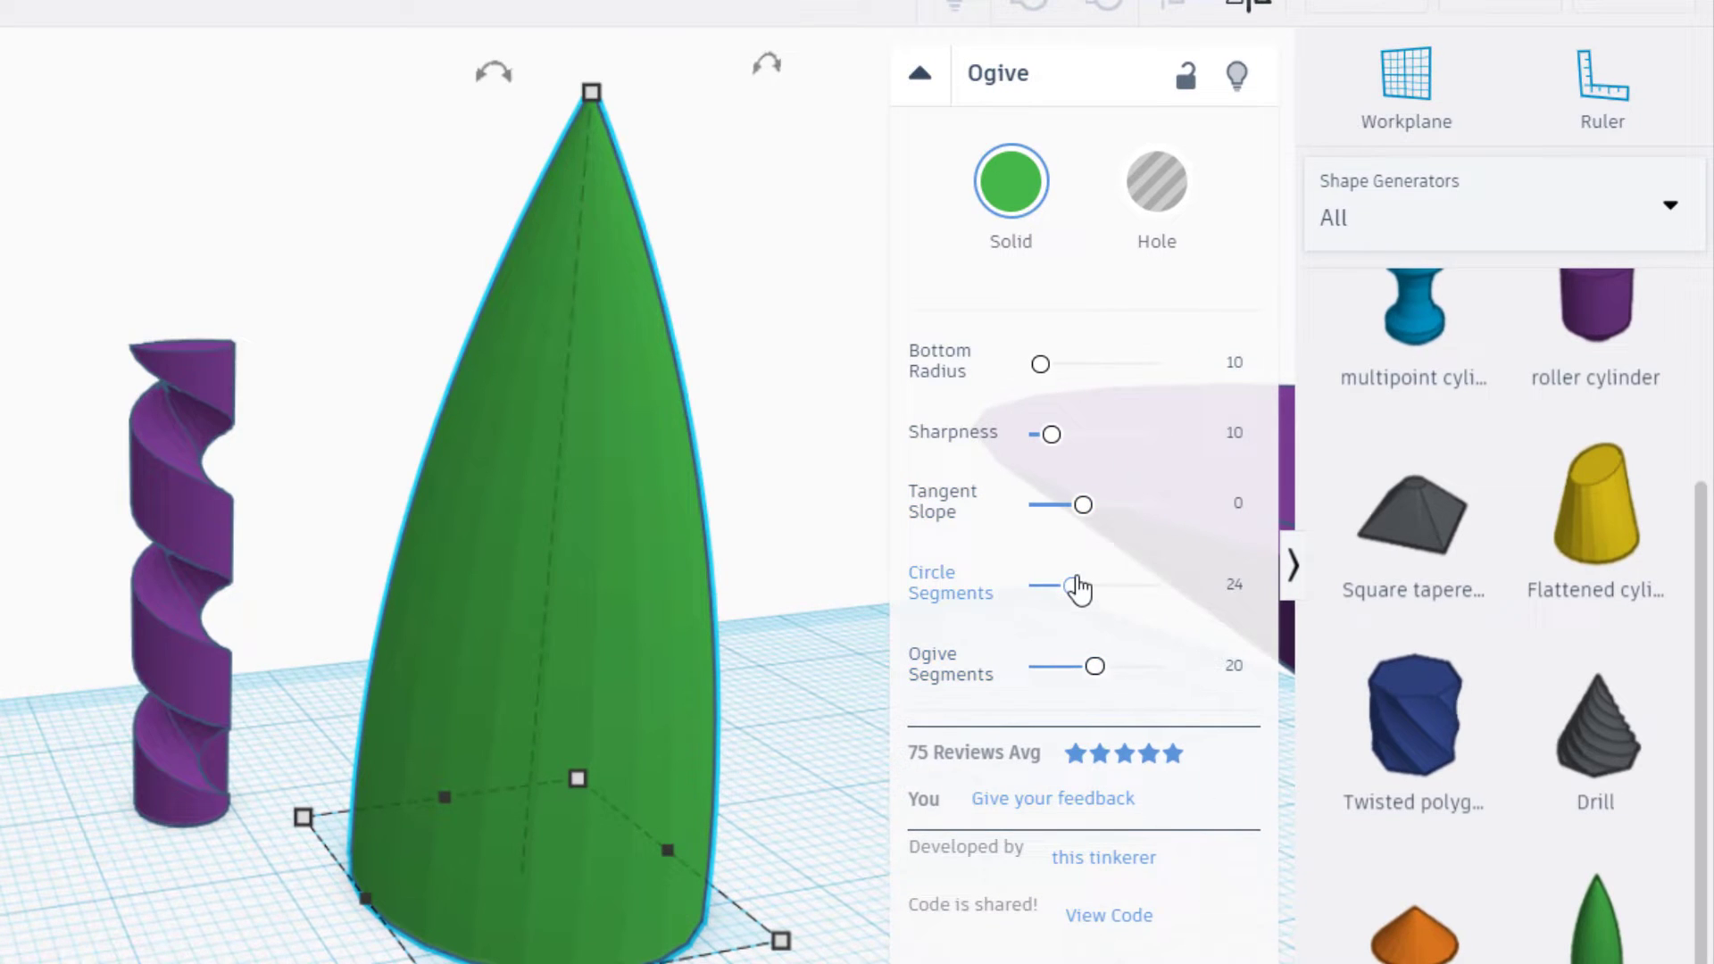
drag(1076, 589, 1216, 614)
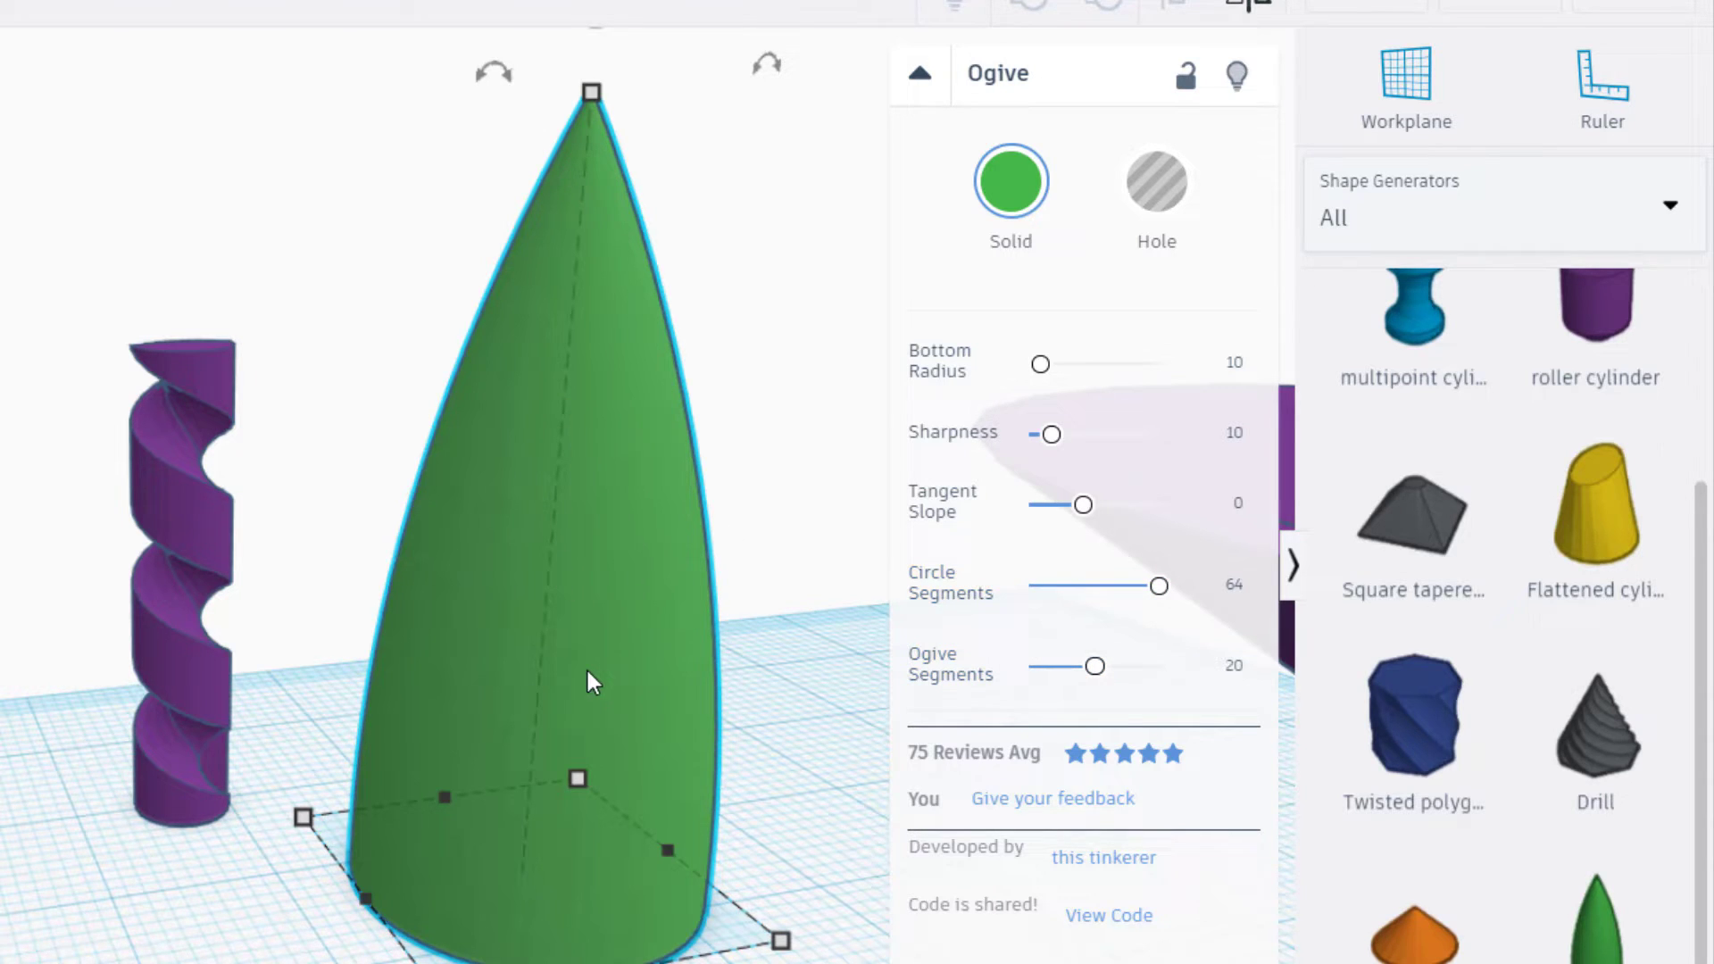
- Switch the shape library to Basic Shapes and place the workplane on the grooved stem's top face
scroll(1434, 320, up, 2)
click(1404, 214)
click(1411, 325)
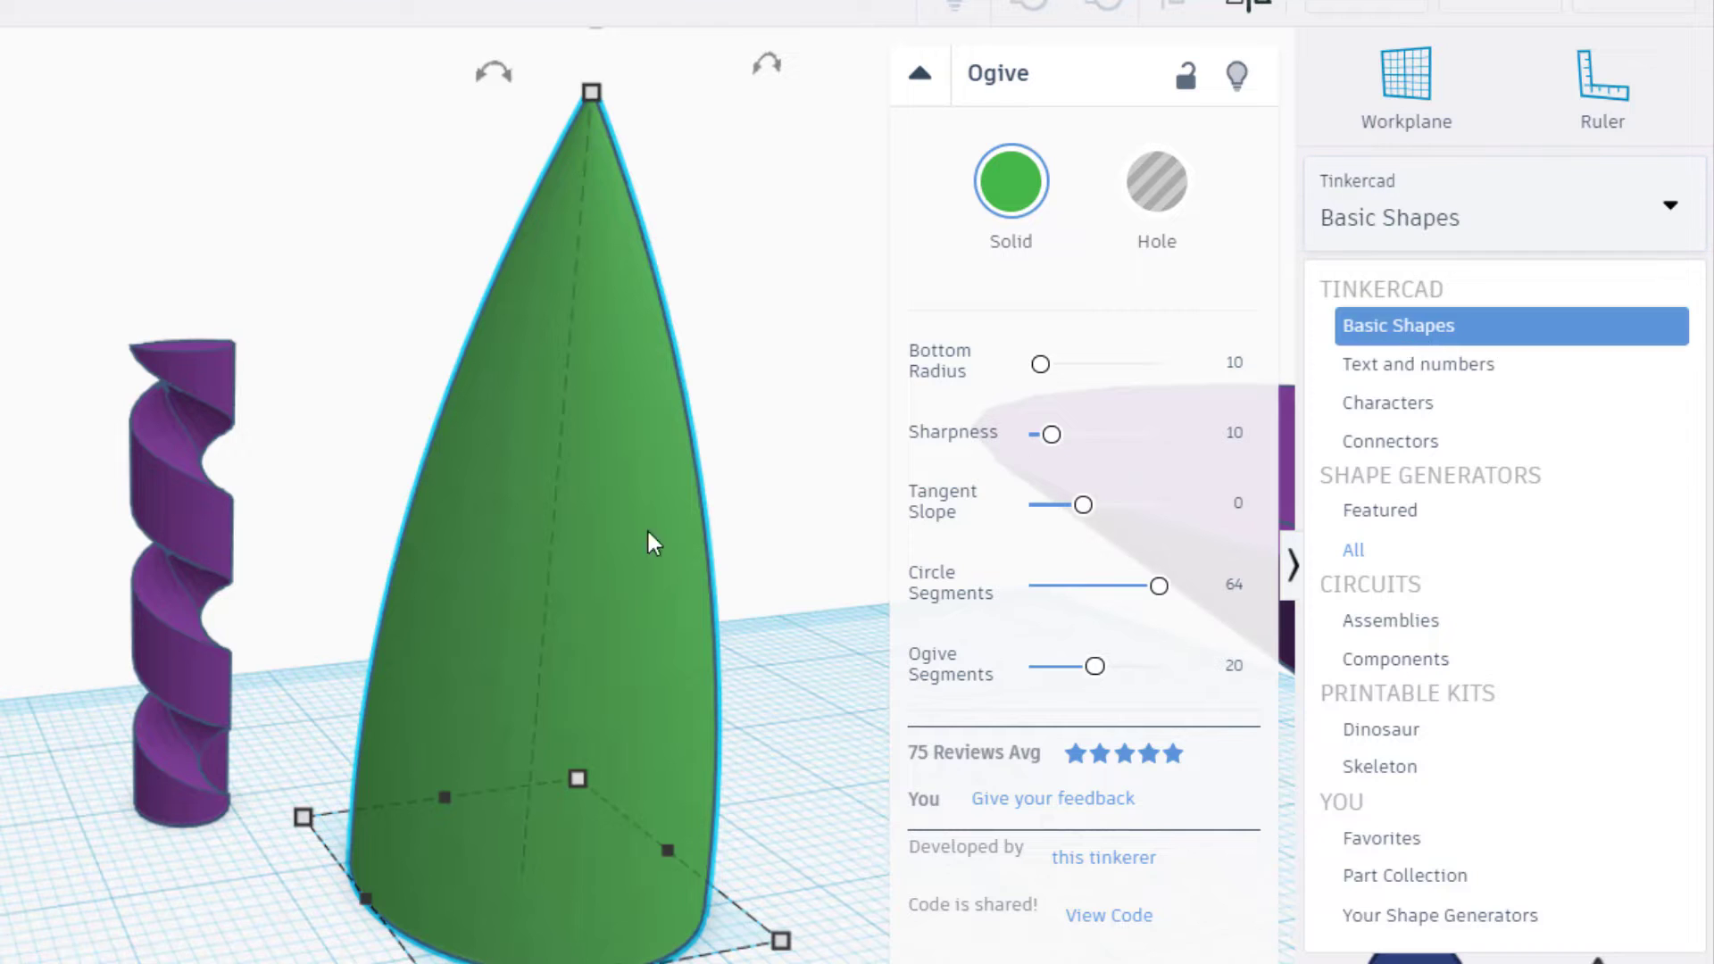
right_drag(12, 452, 215, 469)
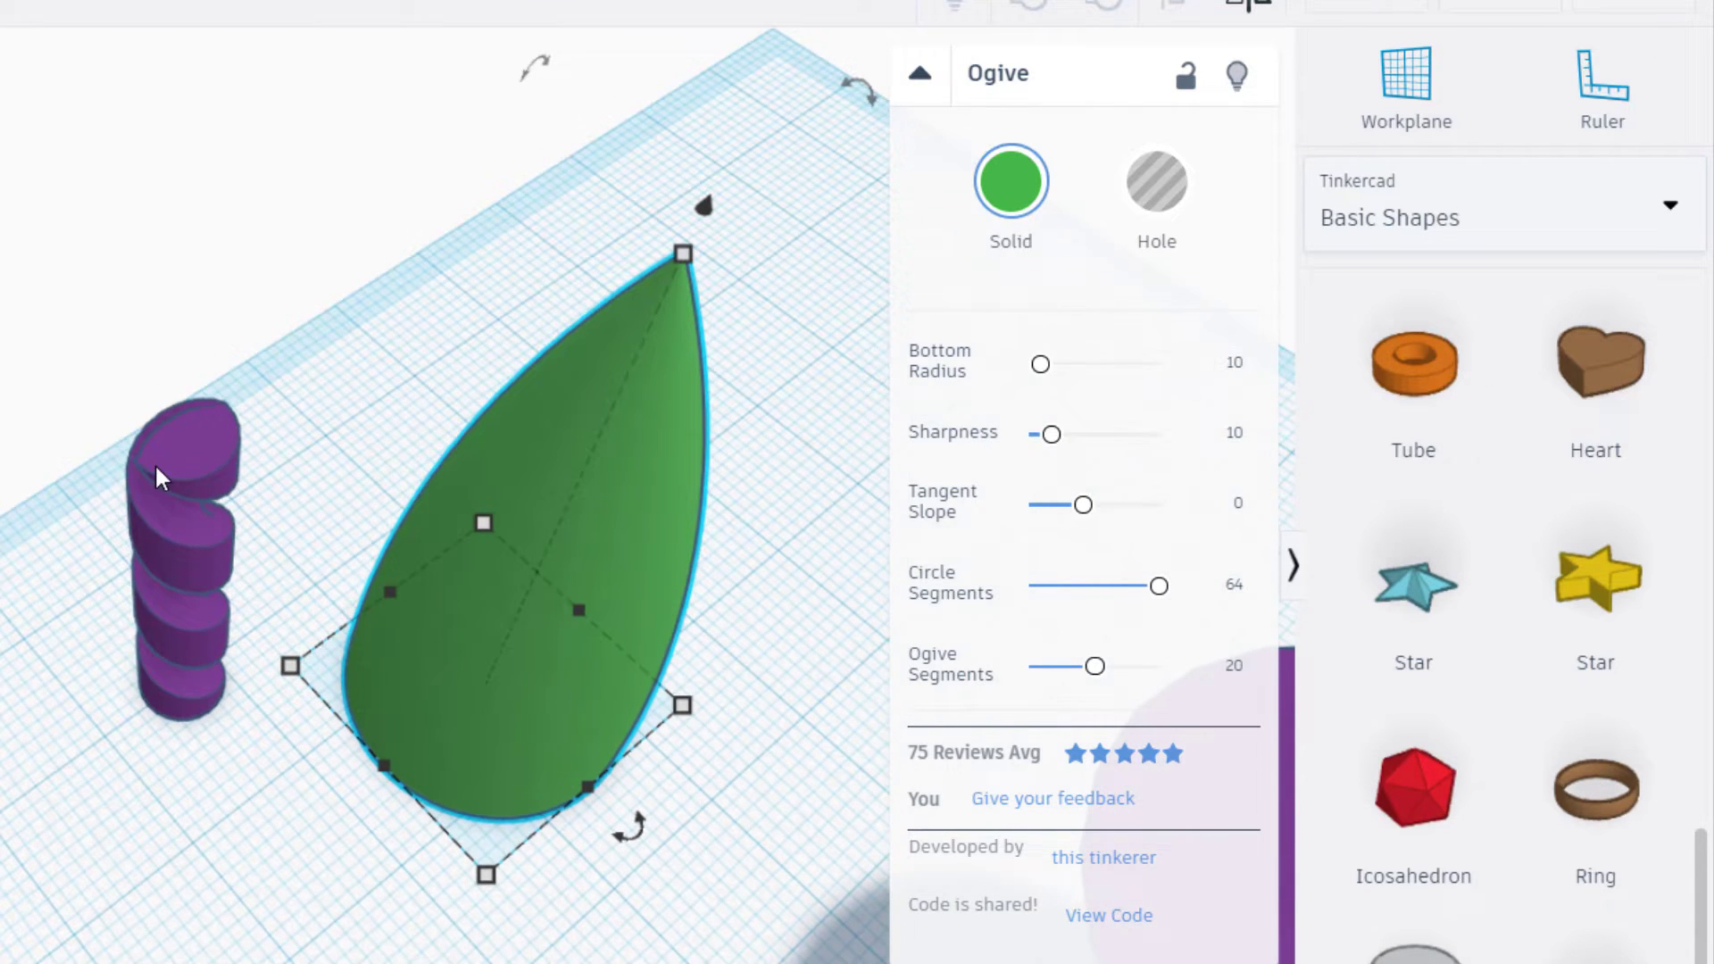
key(w)
click(190, 438)
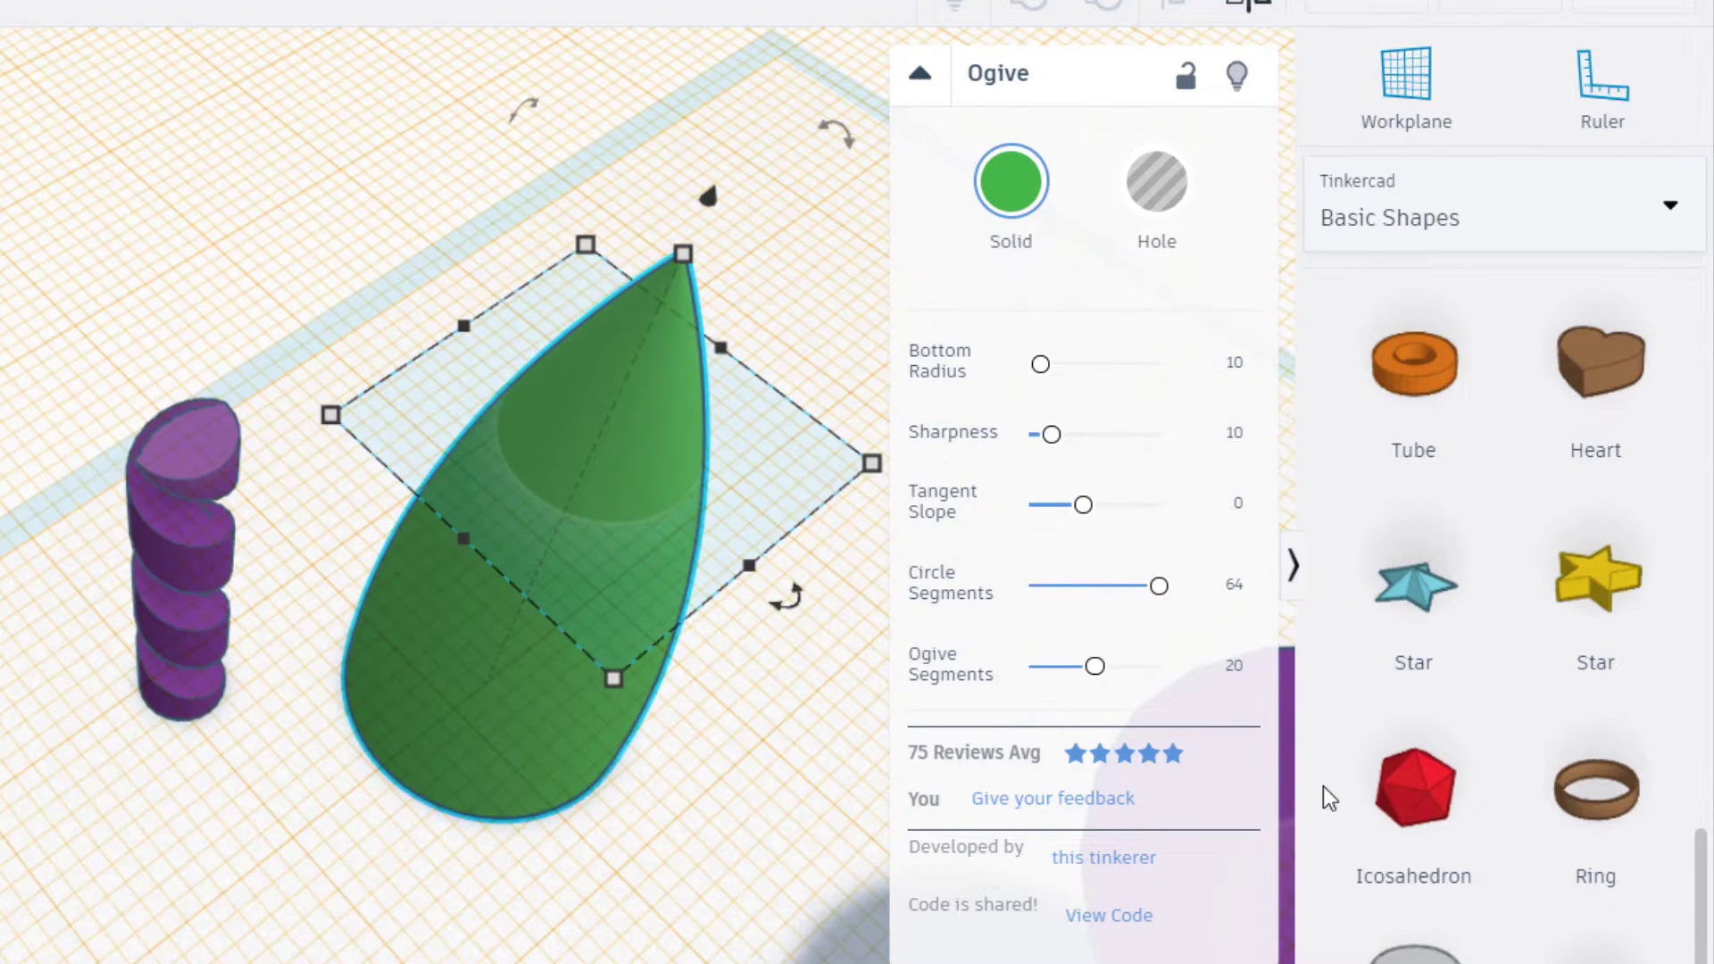
- Place a cone on top of the stem with Base Radius 3 and Top Radius 15
scroll(1486, 708, up, 5)
scroll(1486, 707, up, 8)
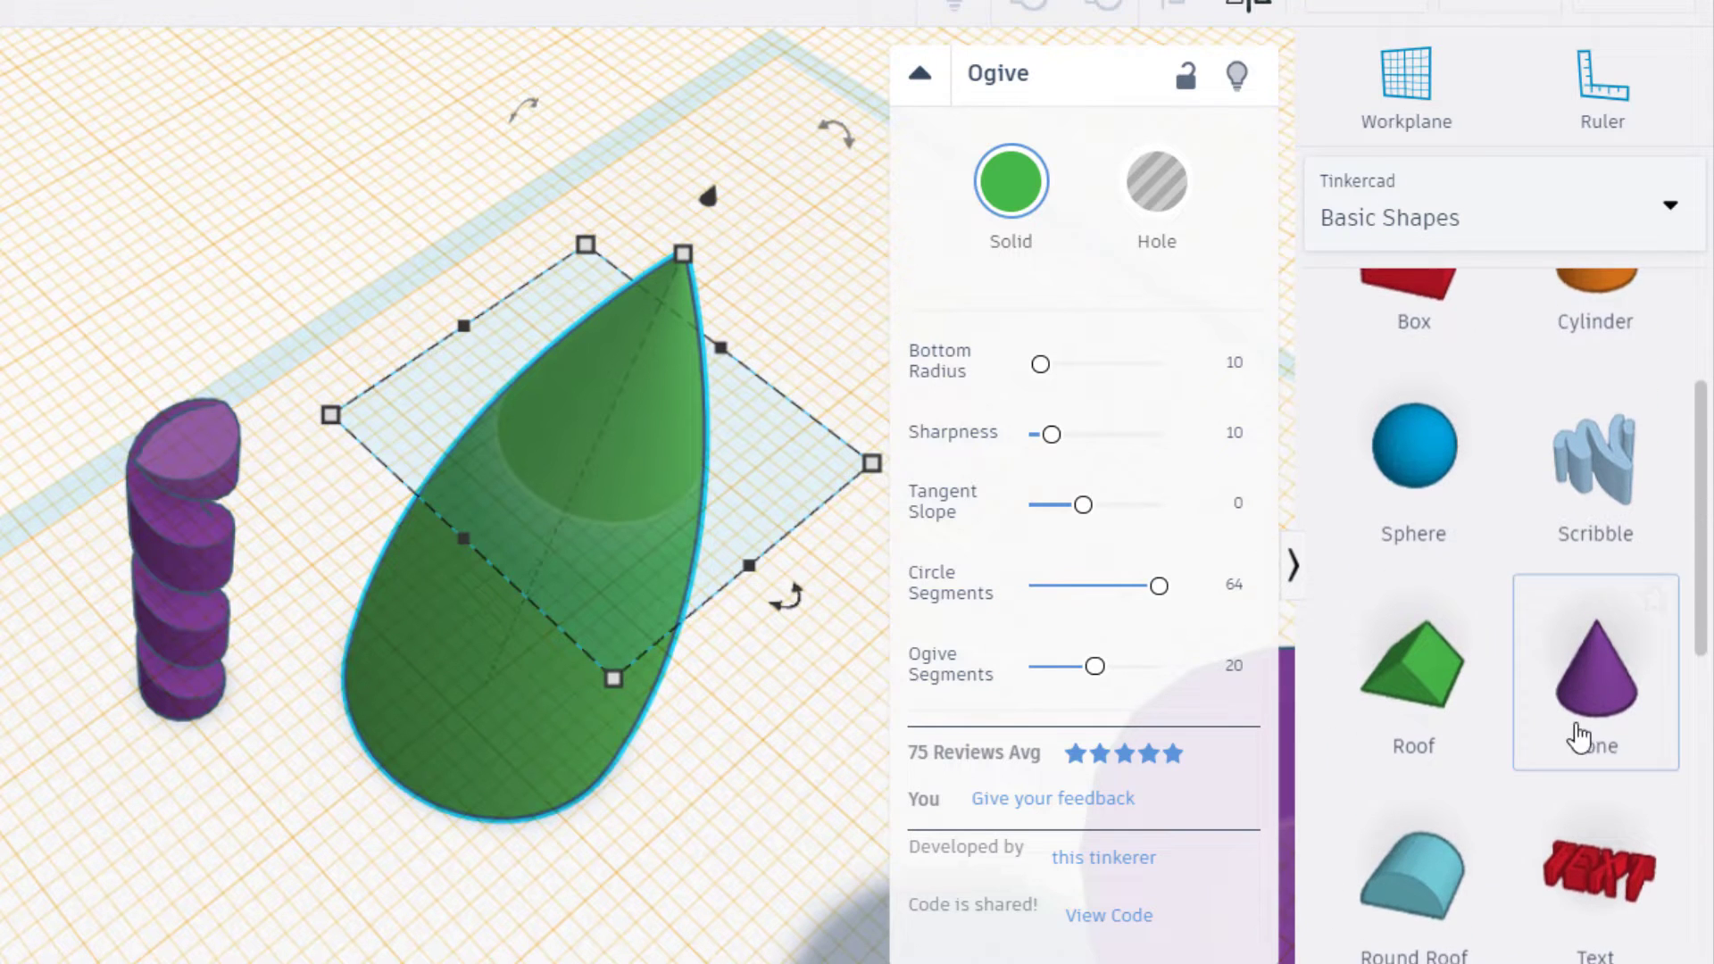
drag(1595, 725, 175, 443)
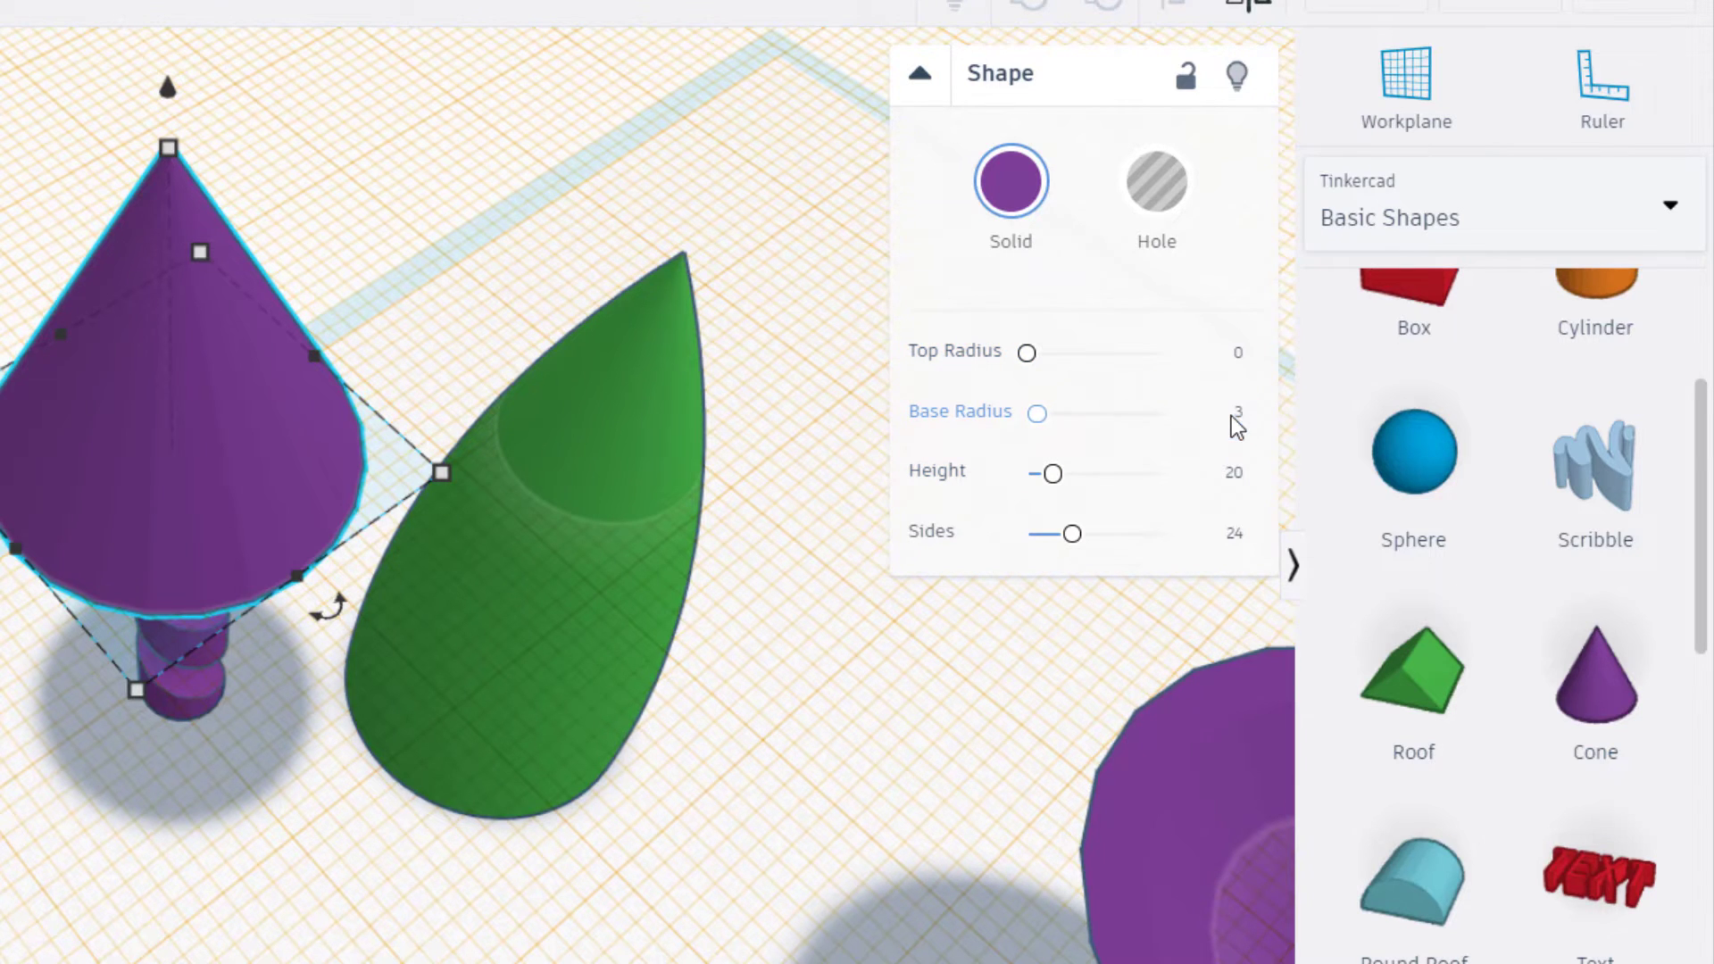
key(Return)
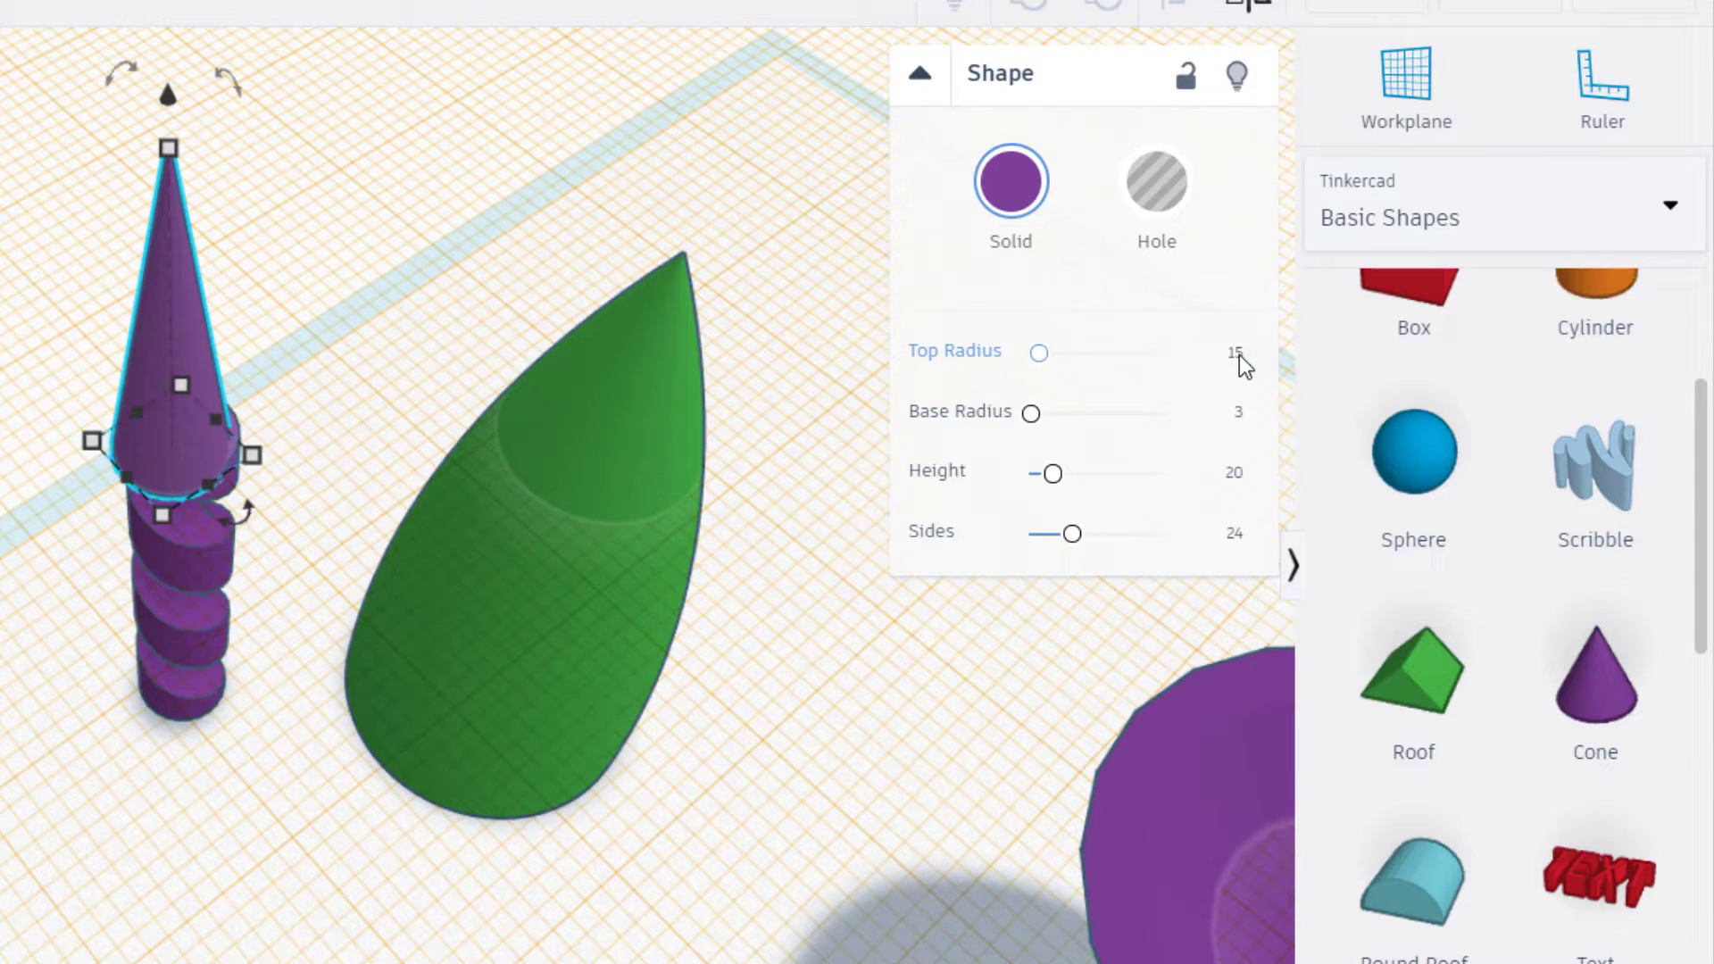
key(Return)
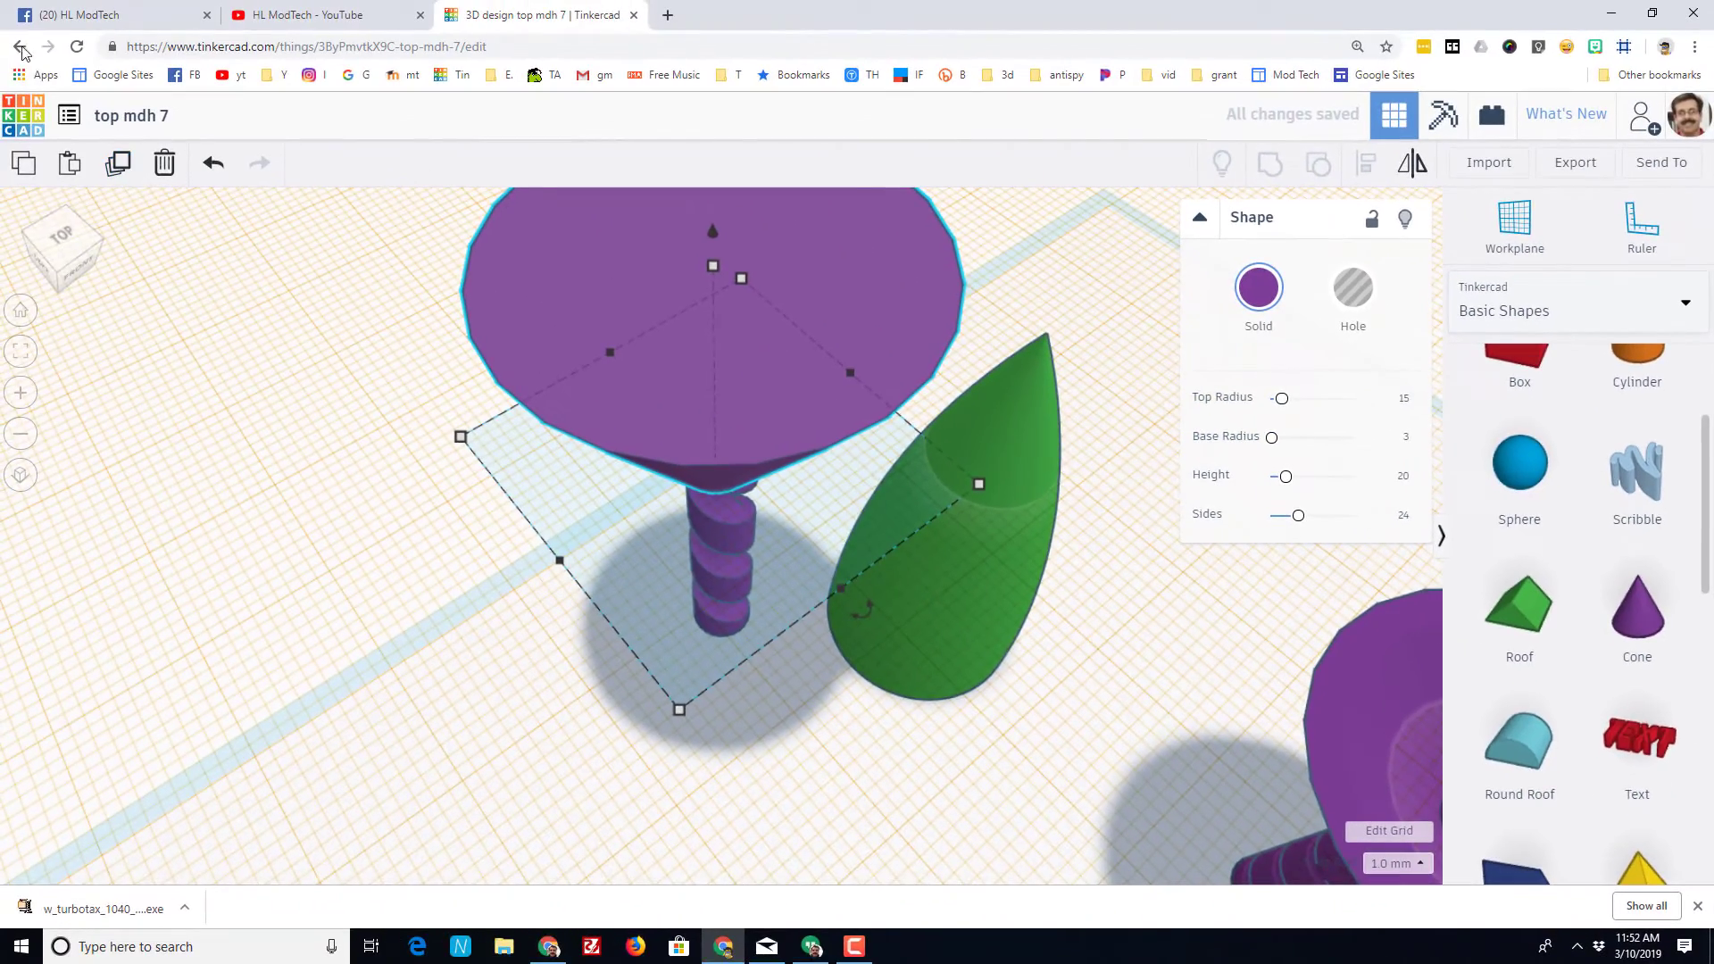
- Shorten the flared cone on top of the stem to about half its height, keeping its base on the stem
click(58, 276)
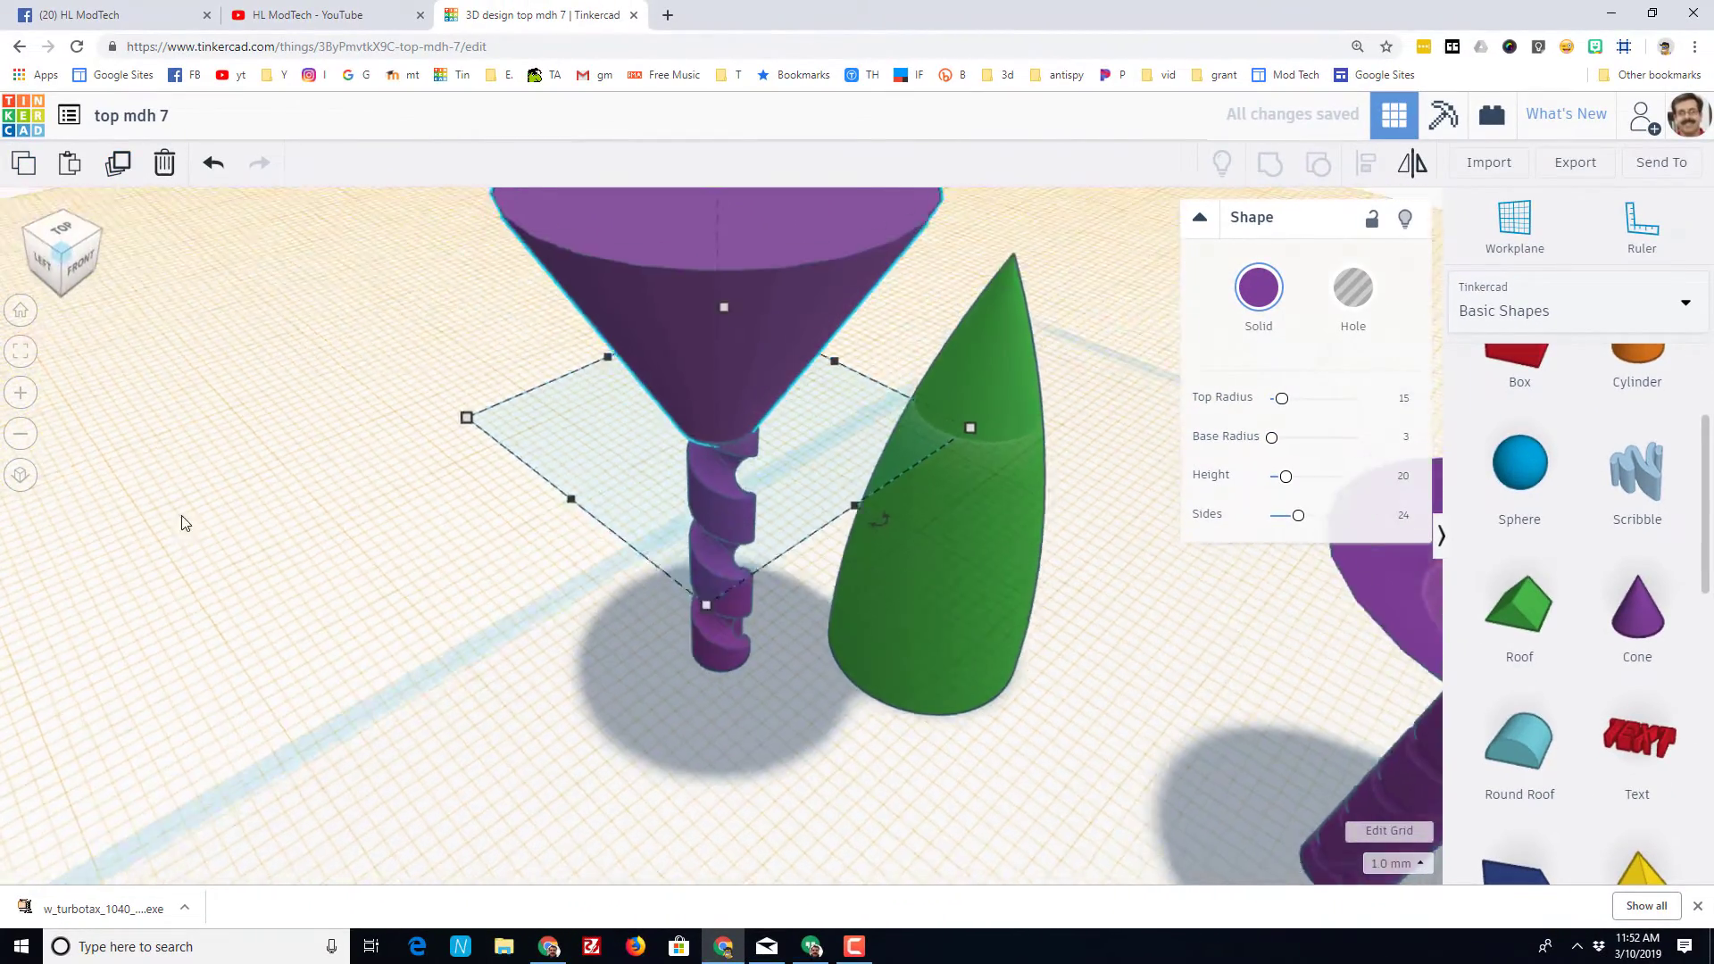
scroll(405, 795, down, 2)
right_drag(405, 795, 438, 655)
drag(438, 655, 800, 134)
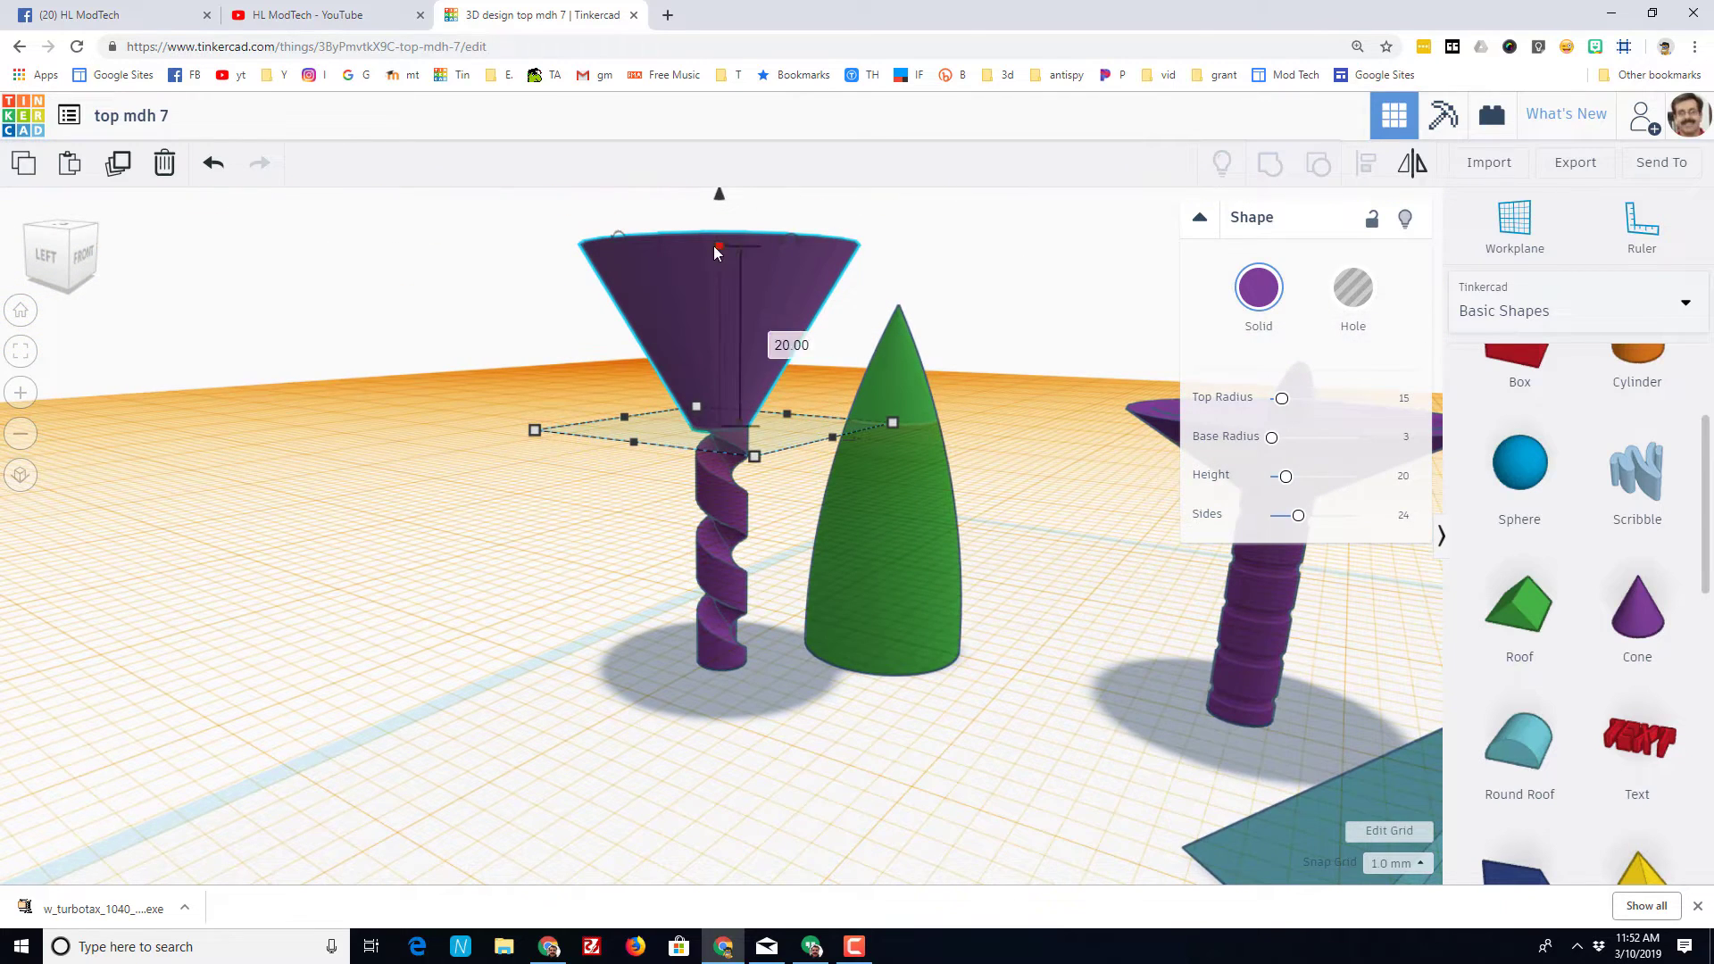
drag(714, 245, 716, 335)
right_drag(734, 482, 684, 534)
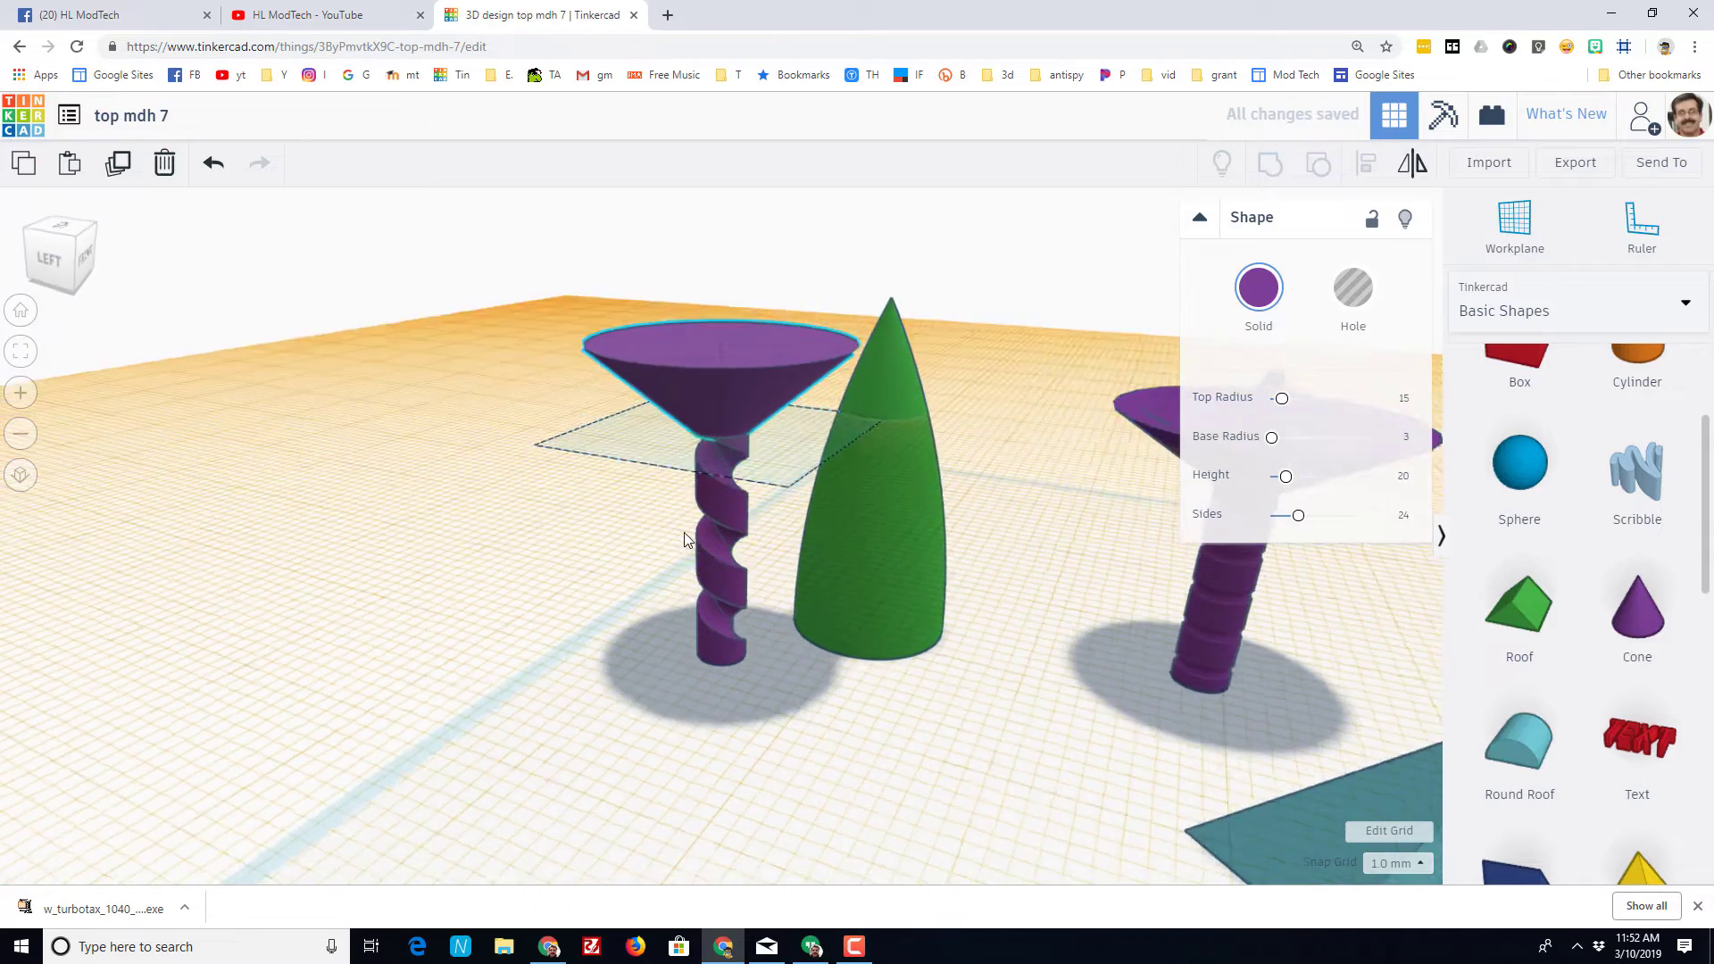
- Set the workplane on the cone's upper face and drop the ogive onto it
click(886, 350)
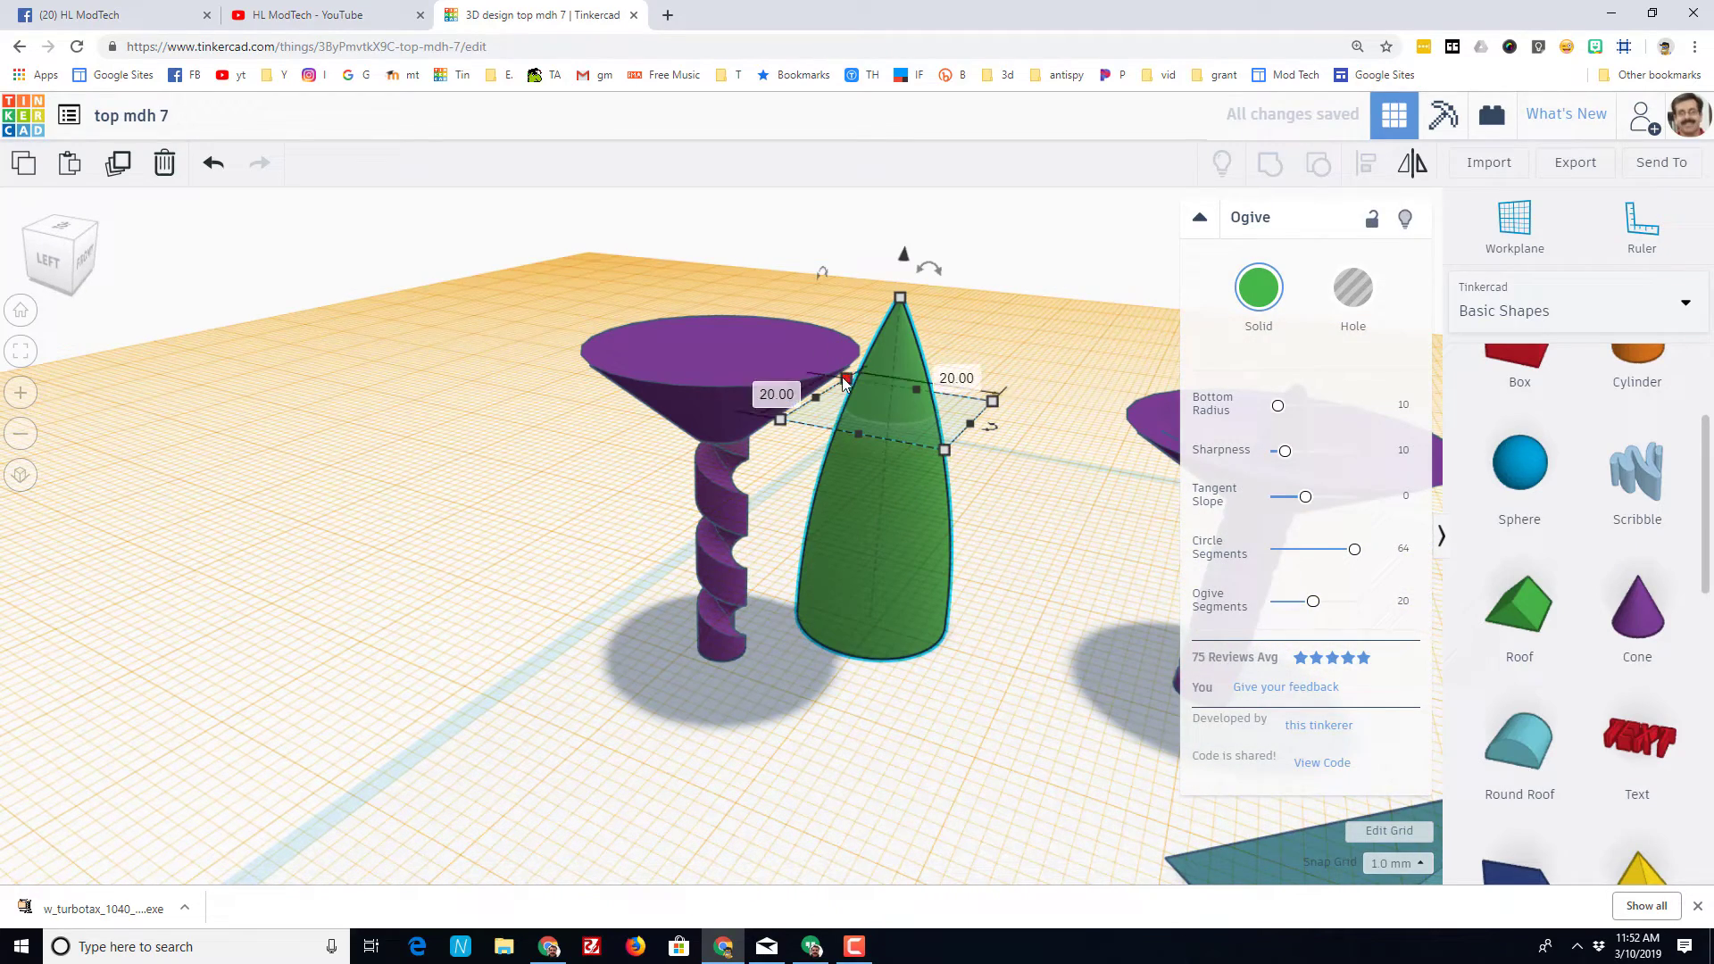
key(w)
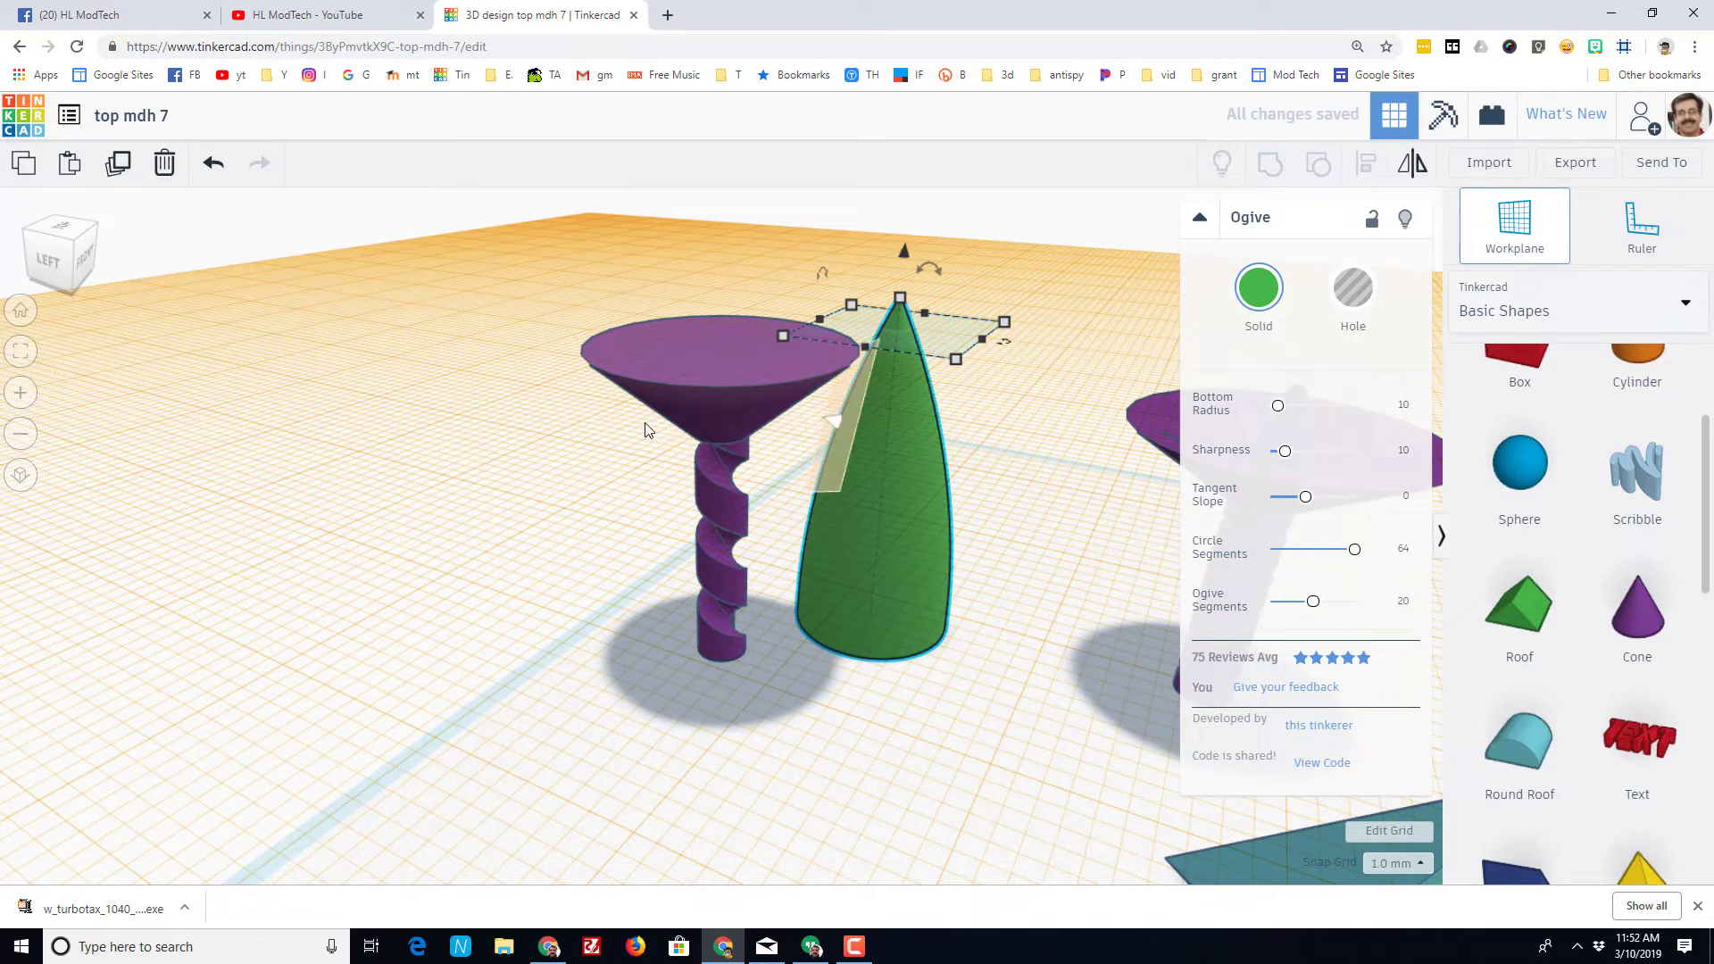
click(723, 363)
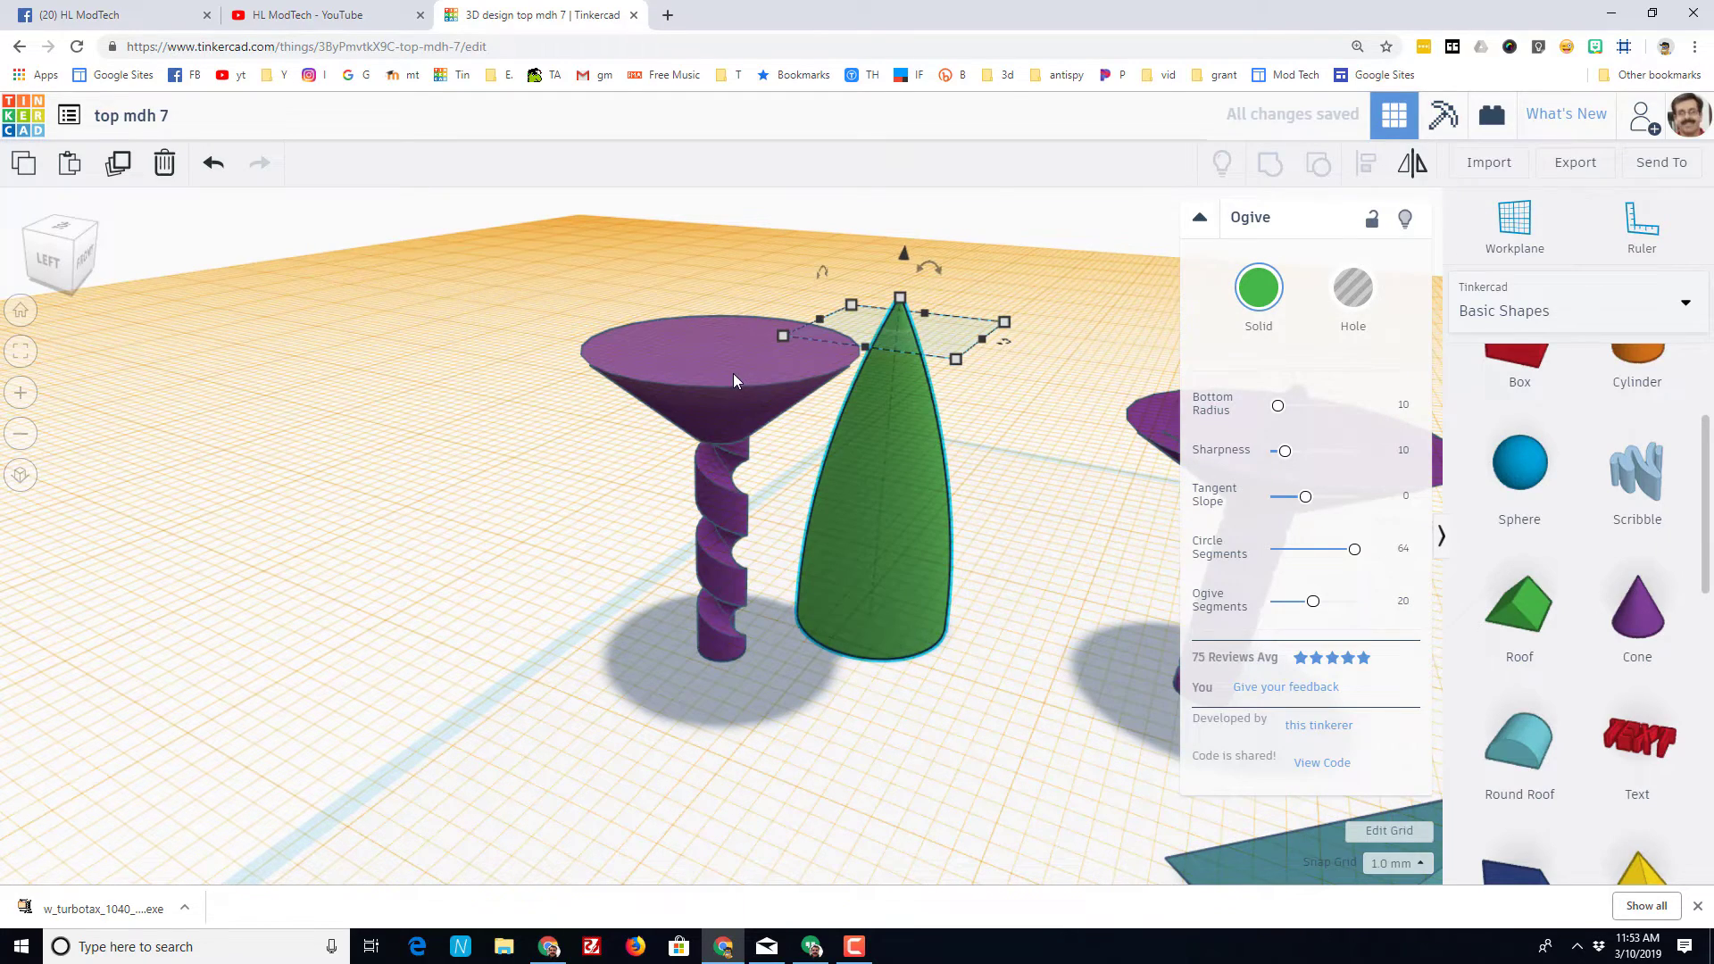
key(d)
- Select the stem, cone and ogive together and centre them along one horizontal axis
scroll(801, 446, down, 1)
drag(524, 318, 907, 673)
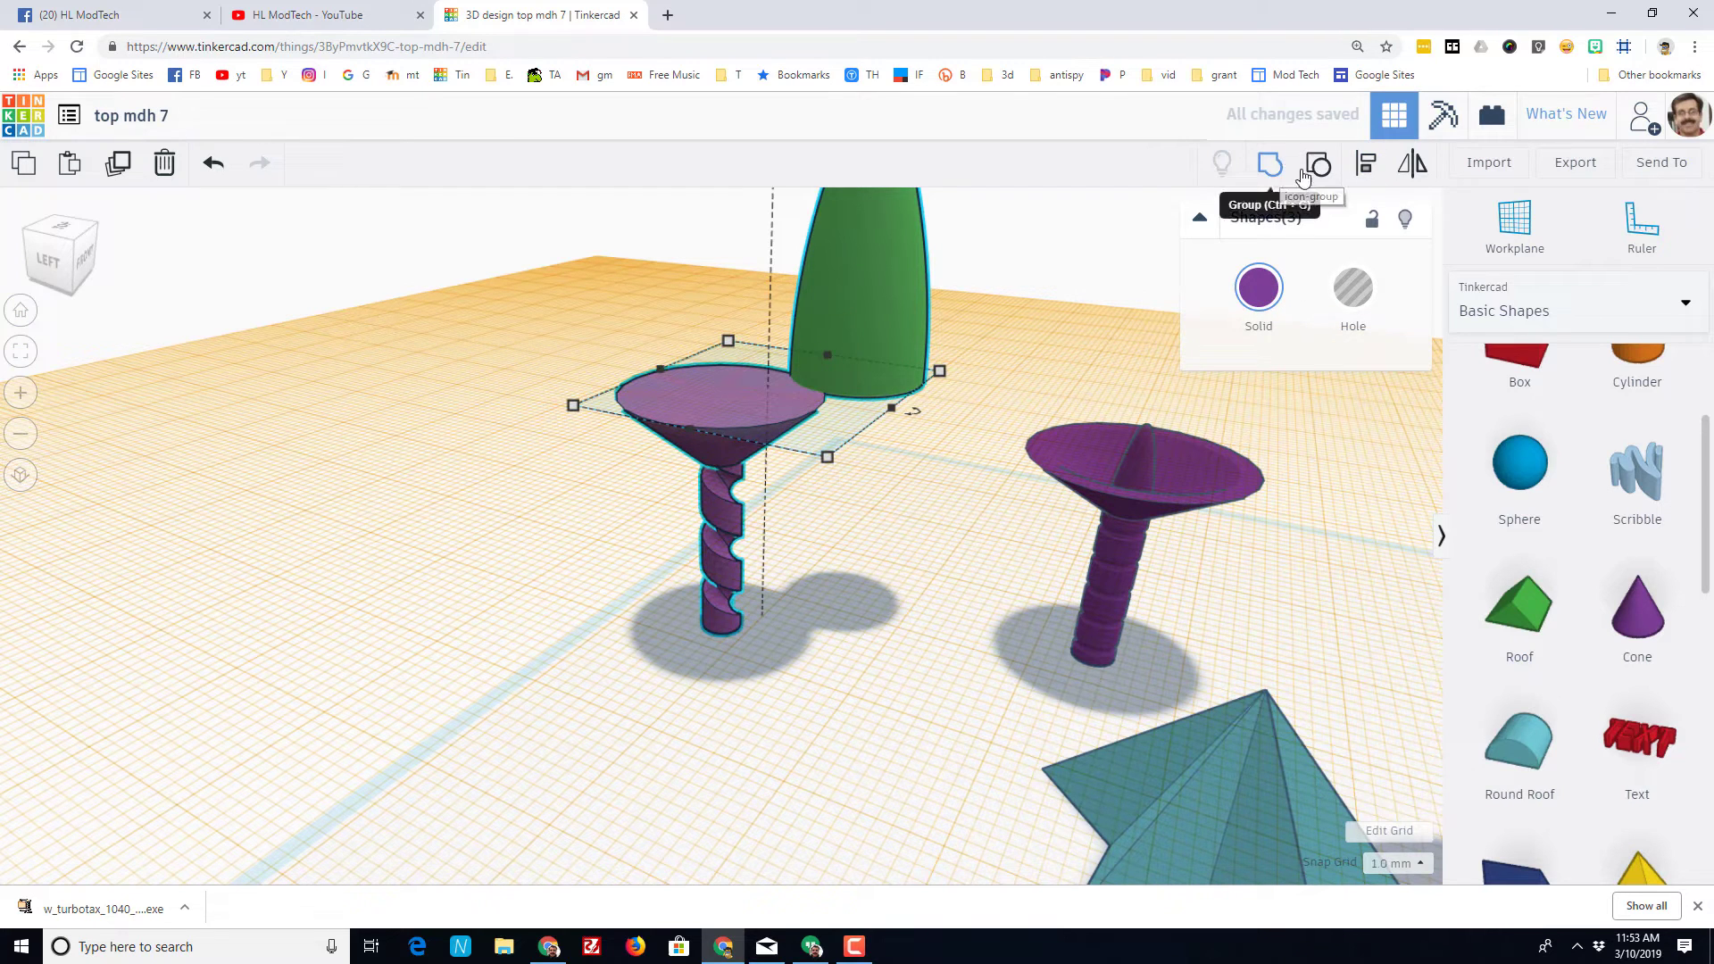
click(1366, 162)
click(644, 367)
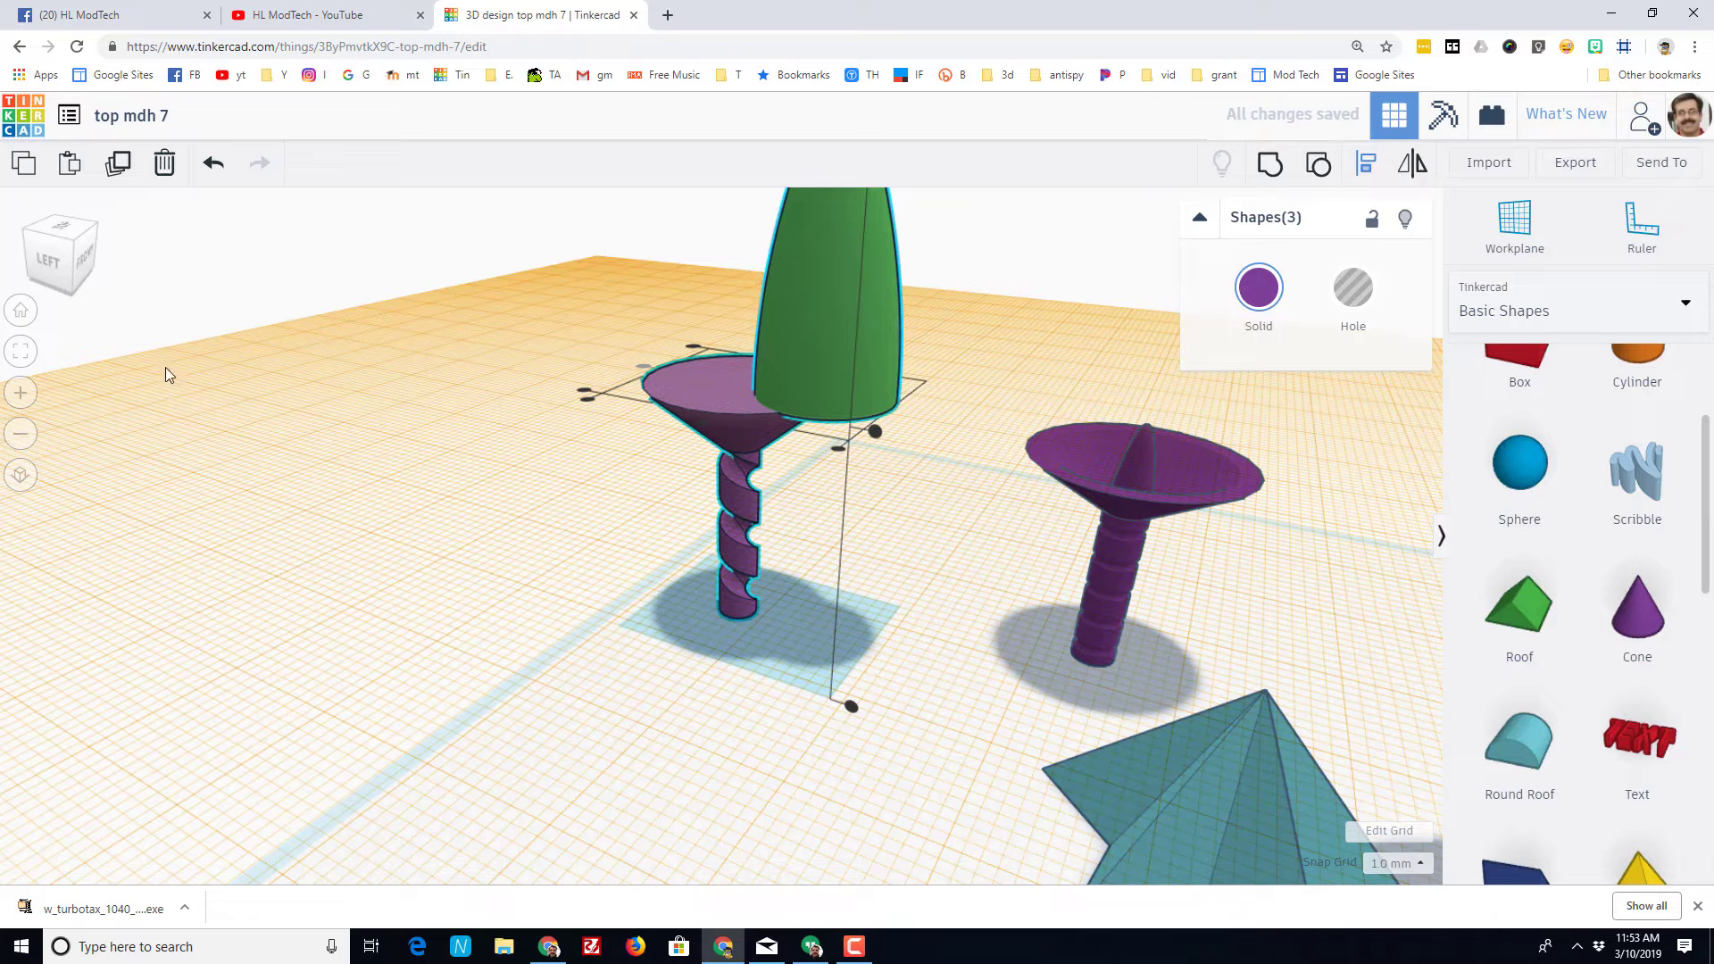
- Return the workplane to the original base grid
key(w)
click(691, 659)
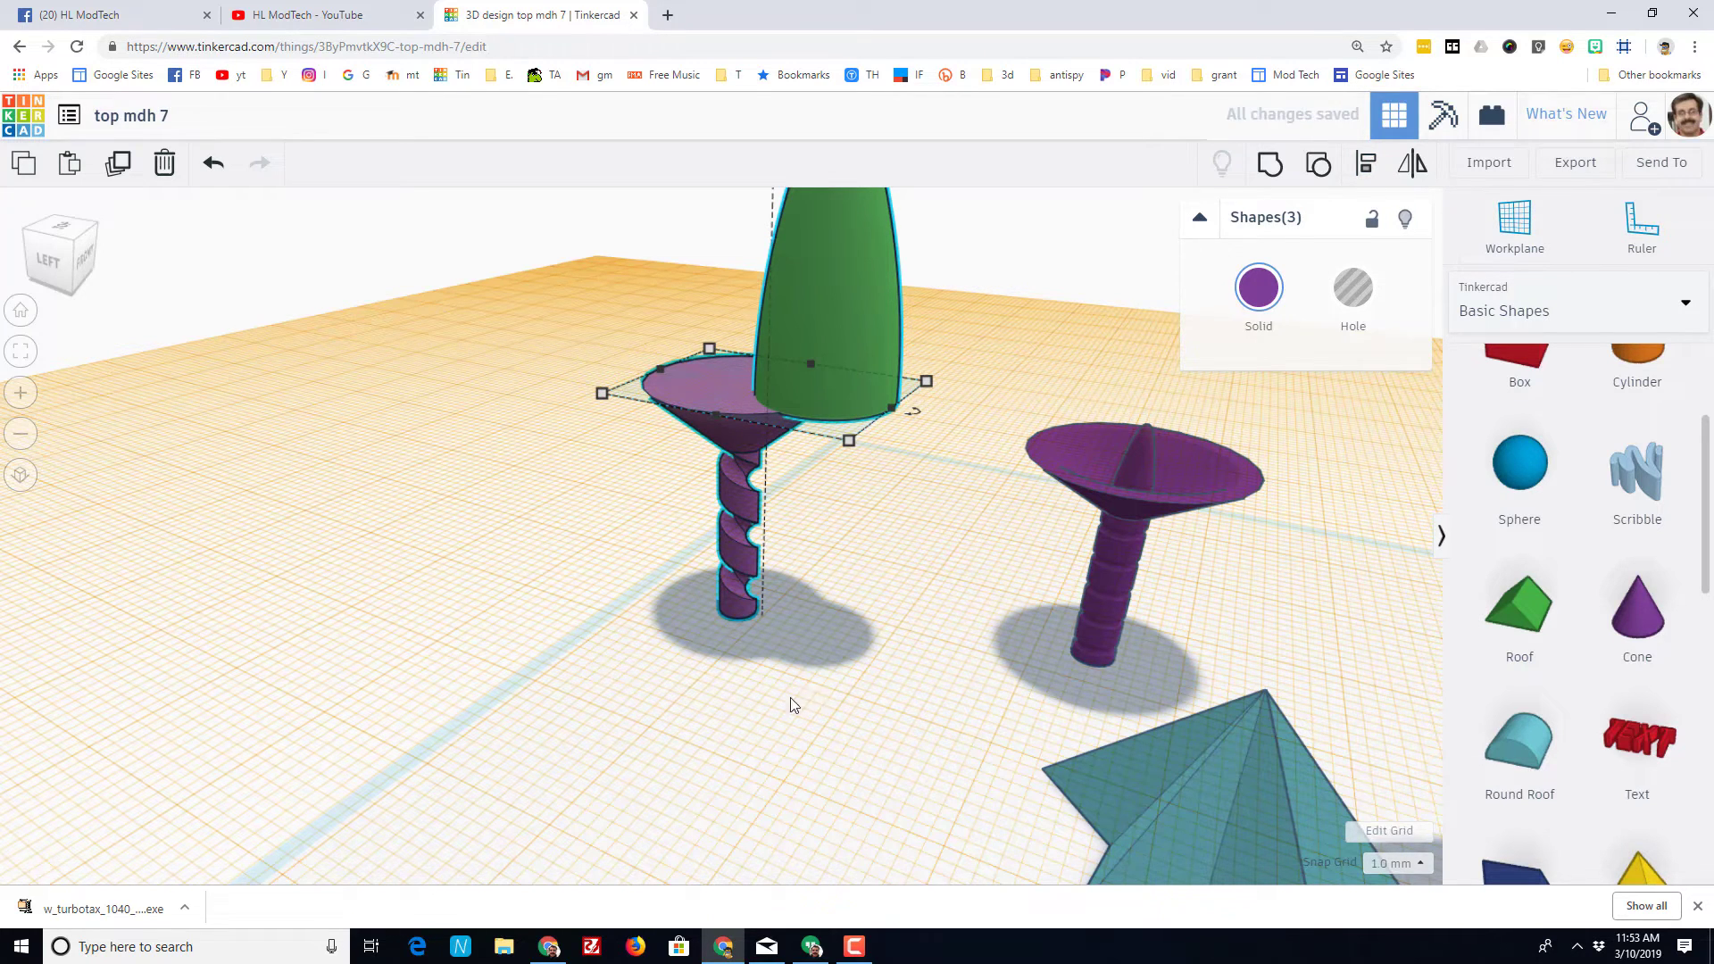
click(745, 705)
right_drag(745, 705, 748, 700)
key(w)
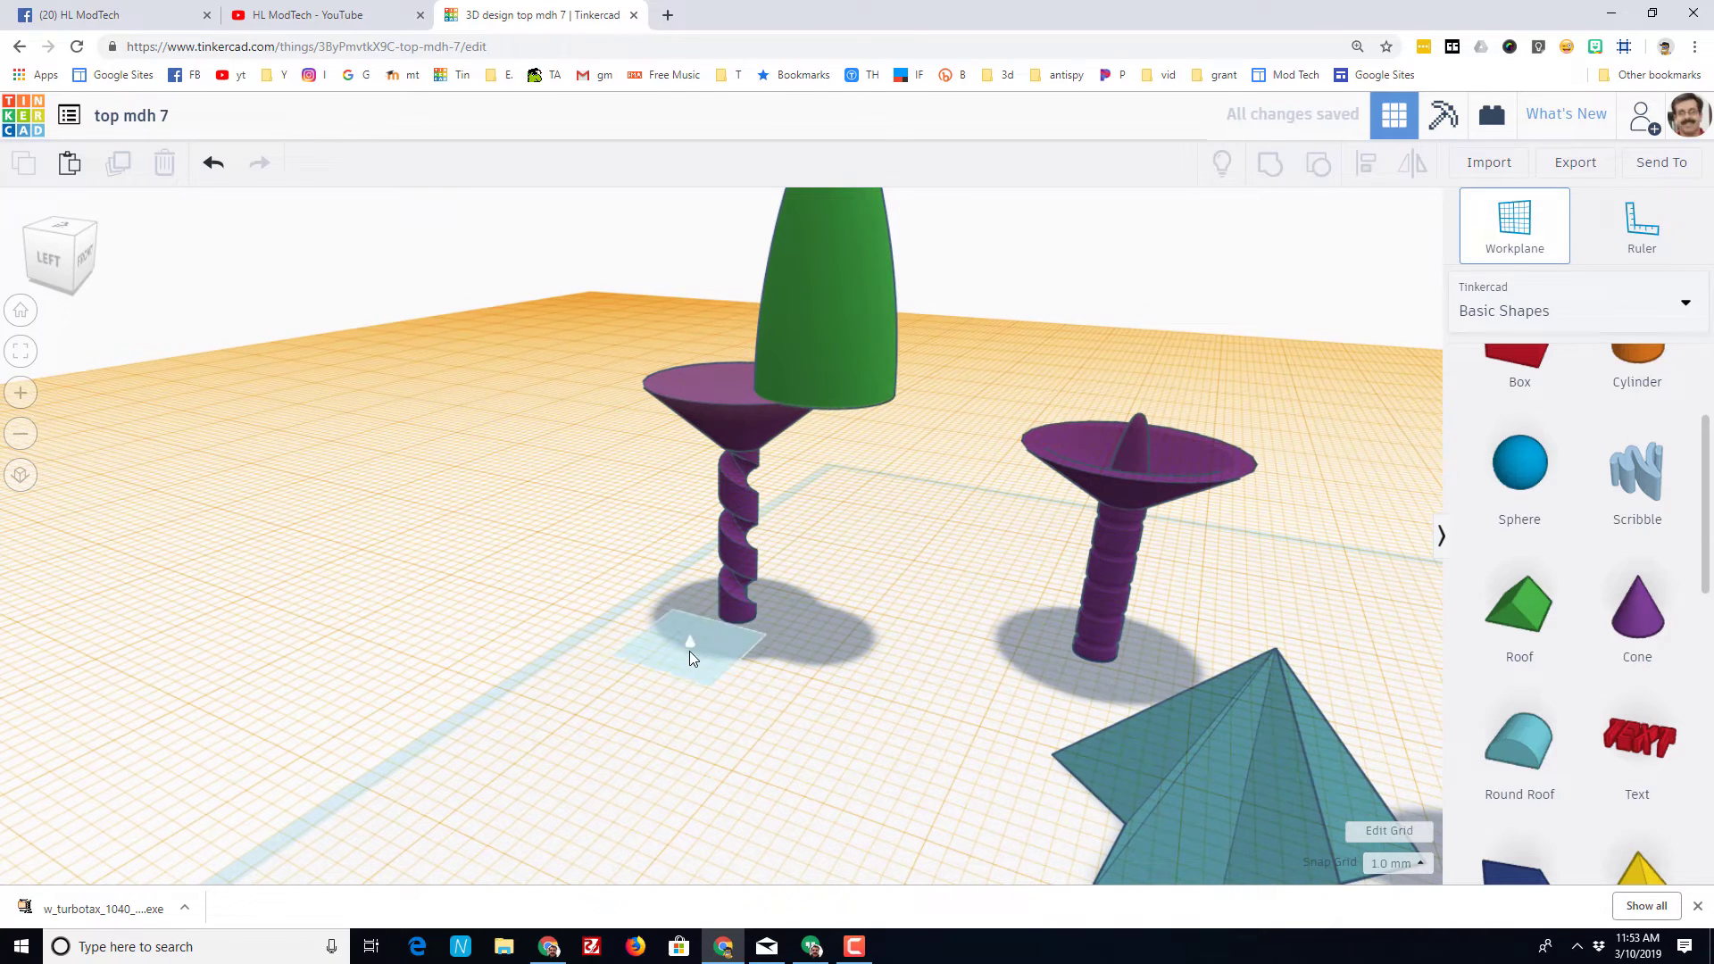
click(689, 655)
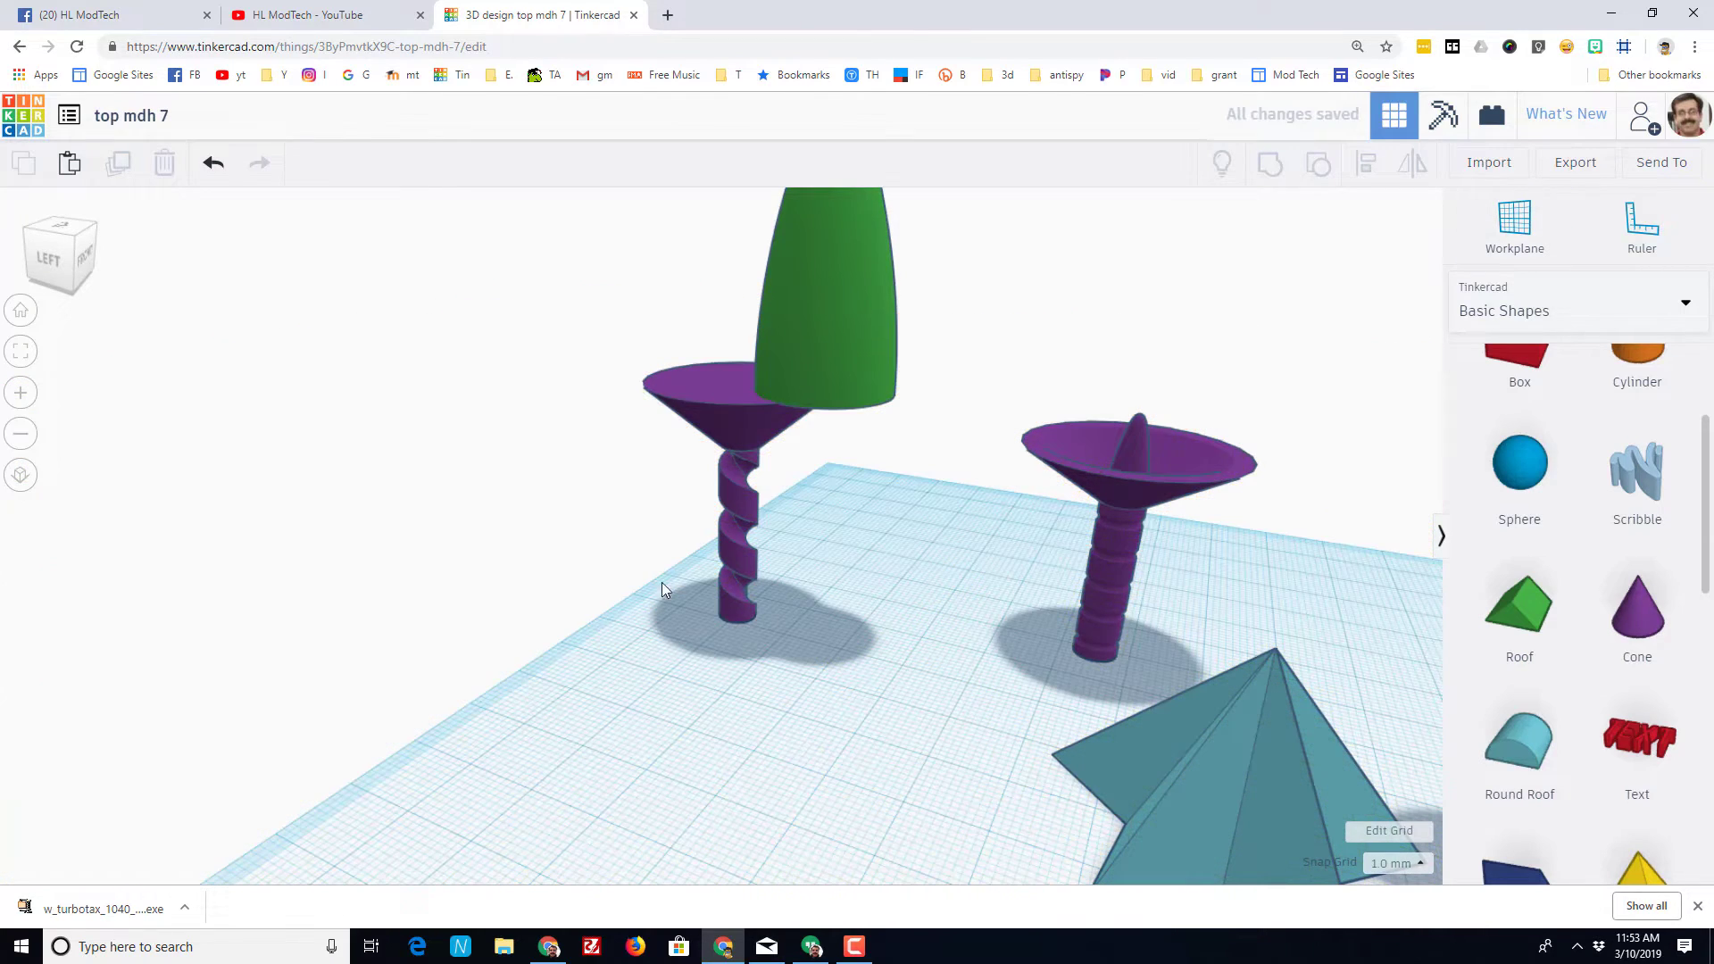
- Reselect the stem, cone and ogive and centre them along the remaining horizontal axis
click(75, 242)
drag(782, 577, 789, 580)
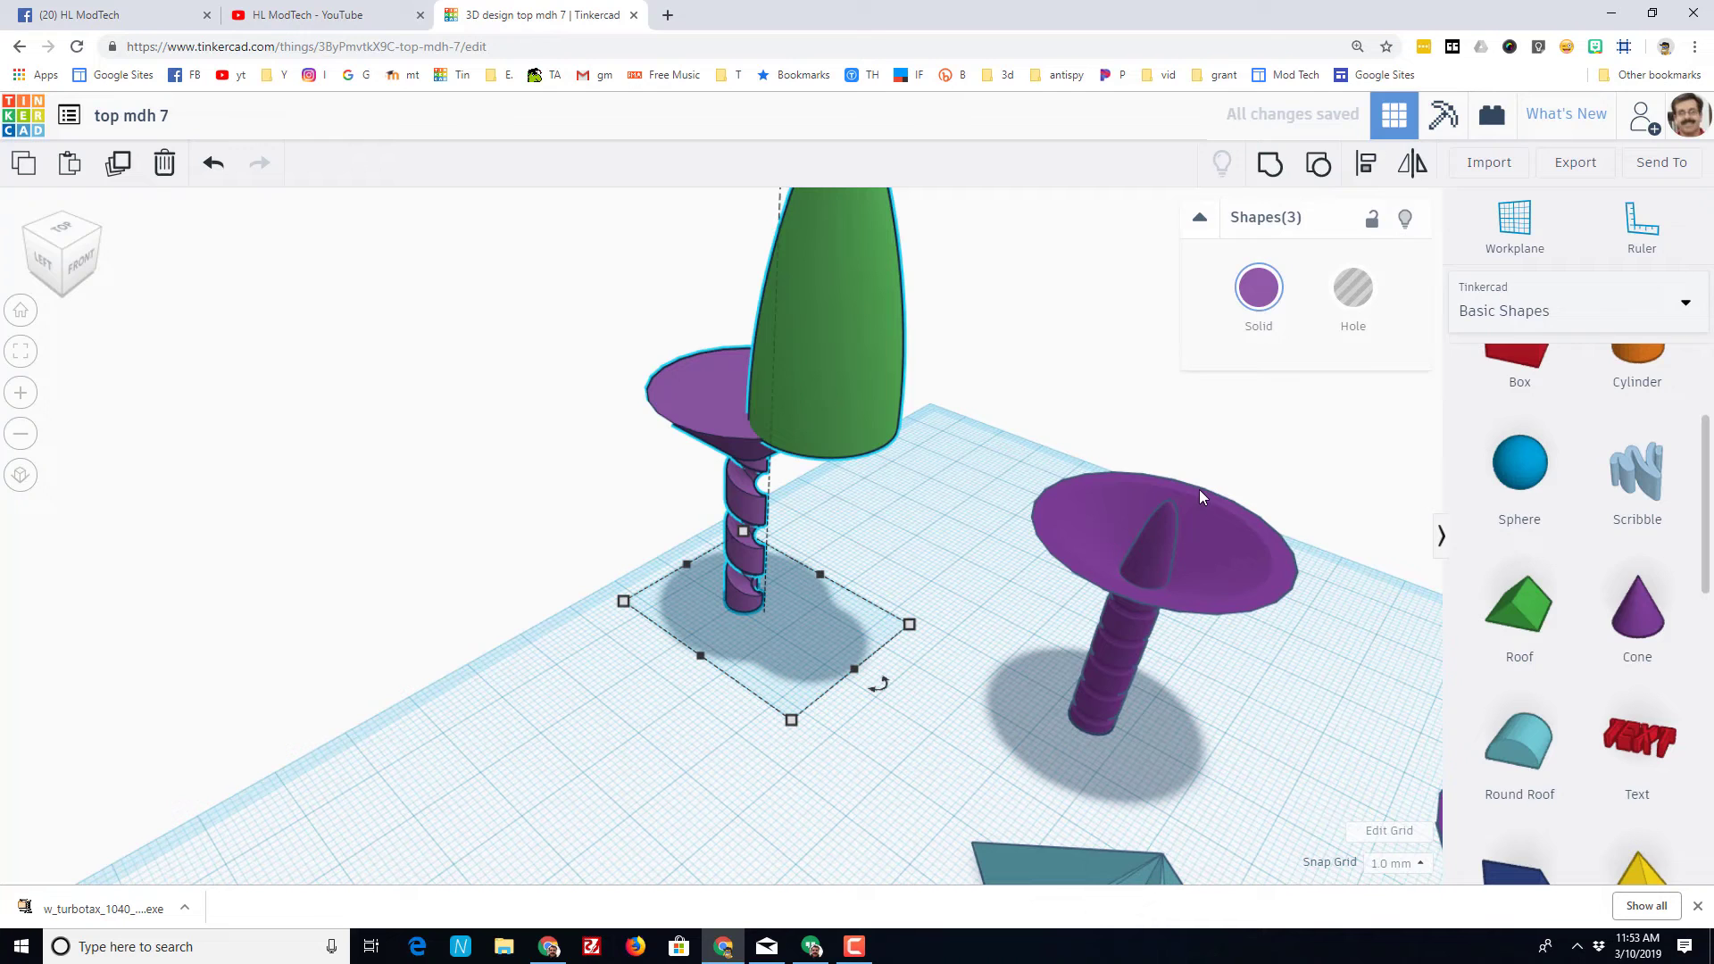
click(1364, 170)
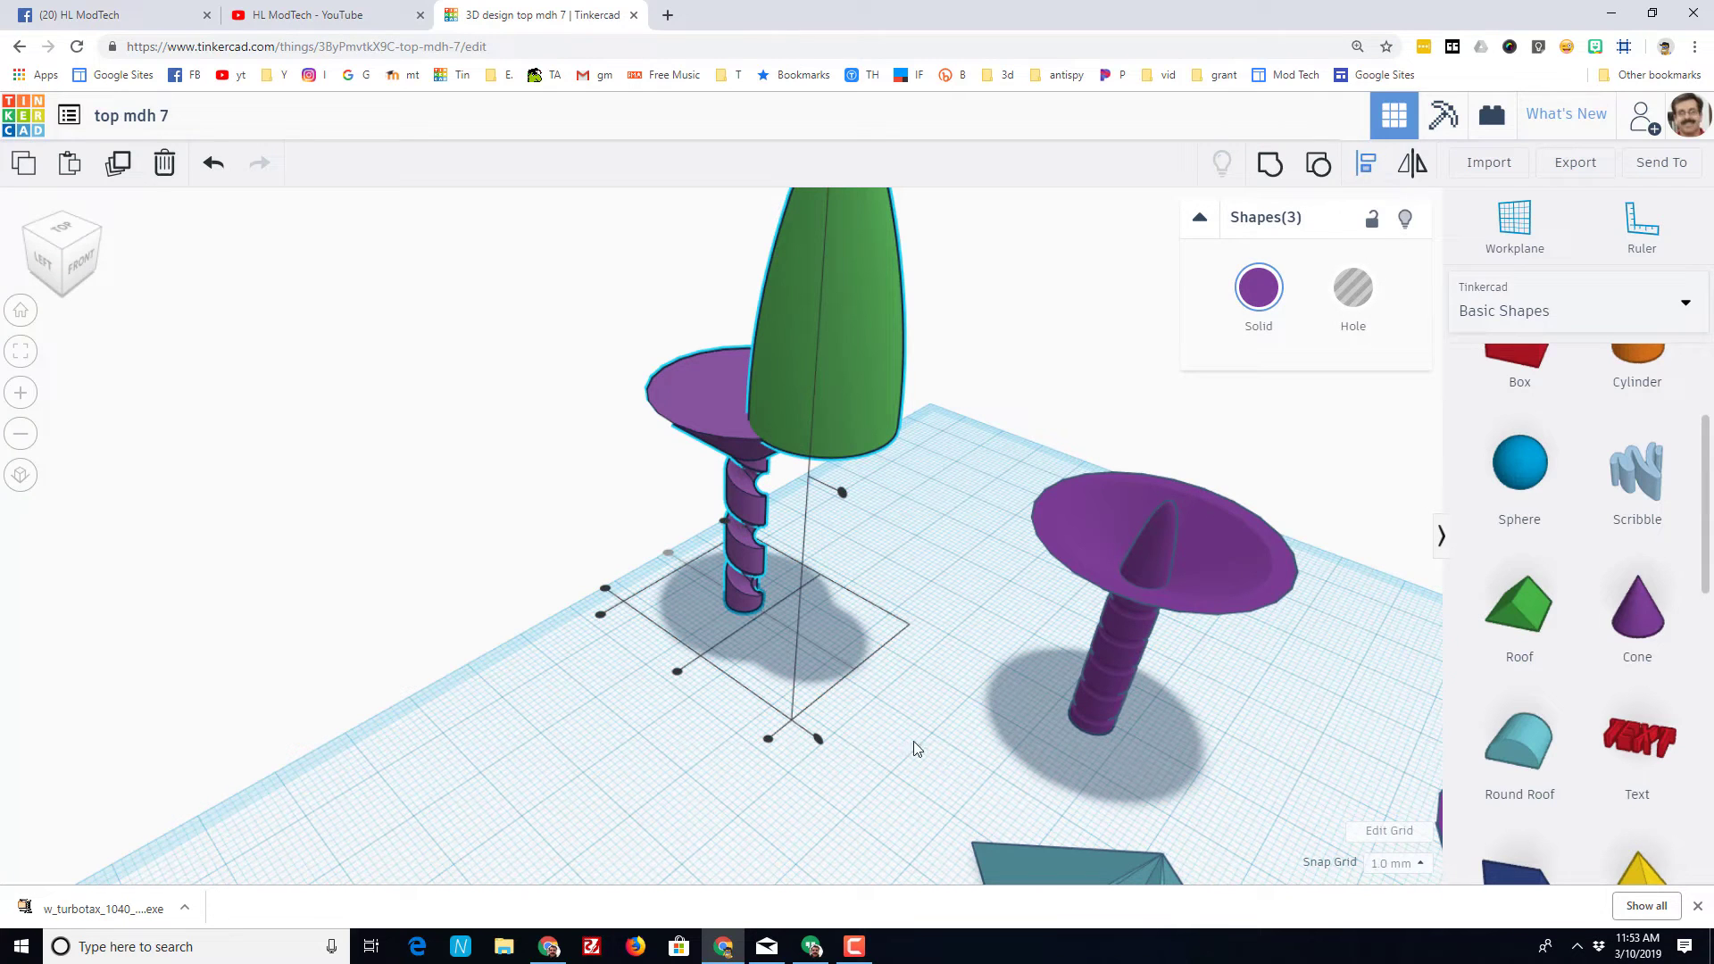
click(676, 671)
click(563, 743)
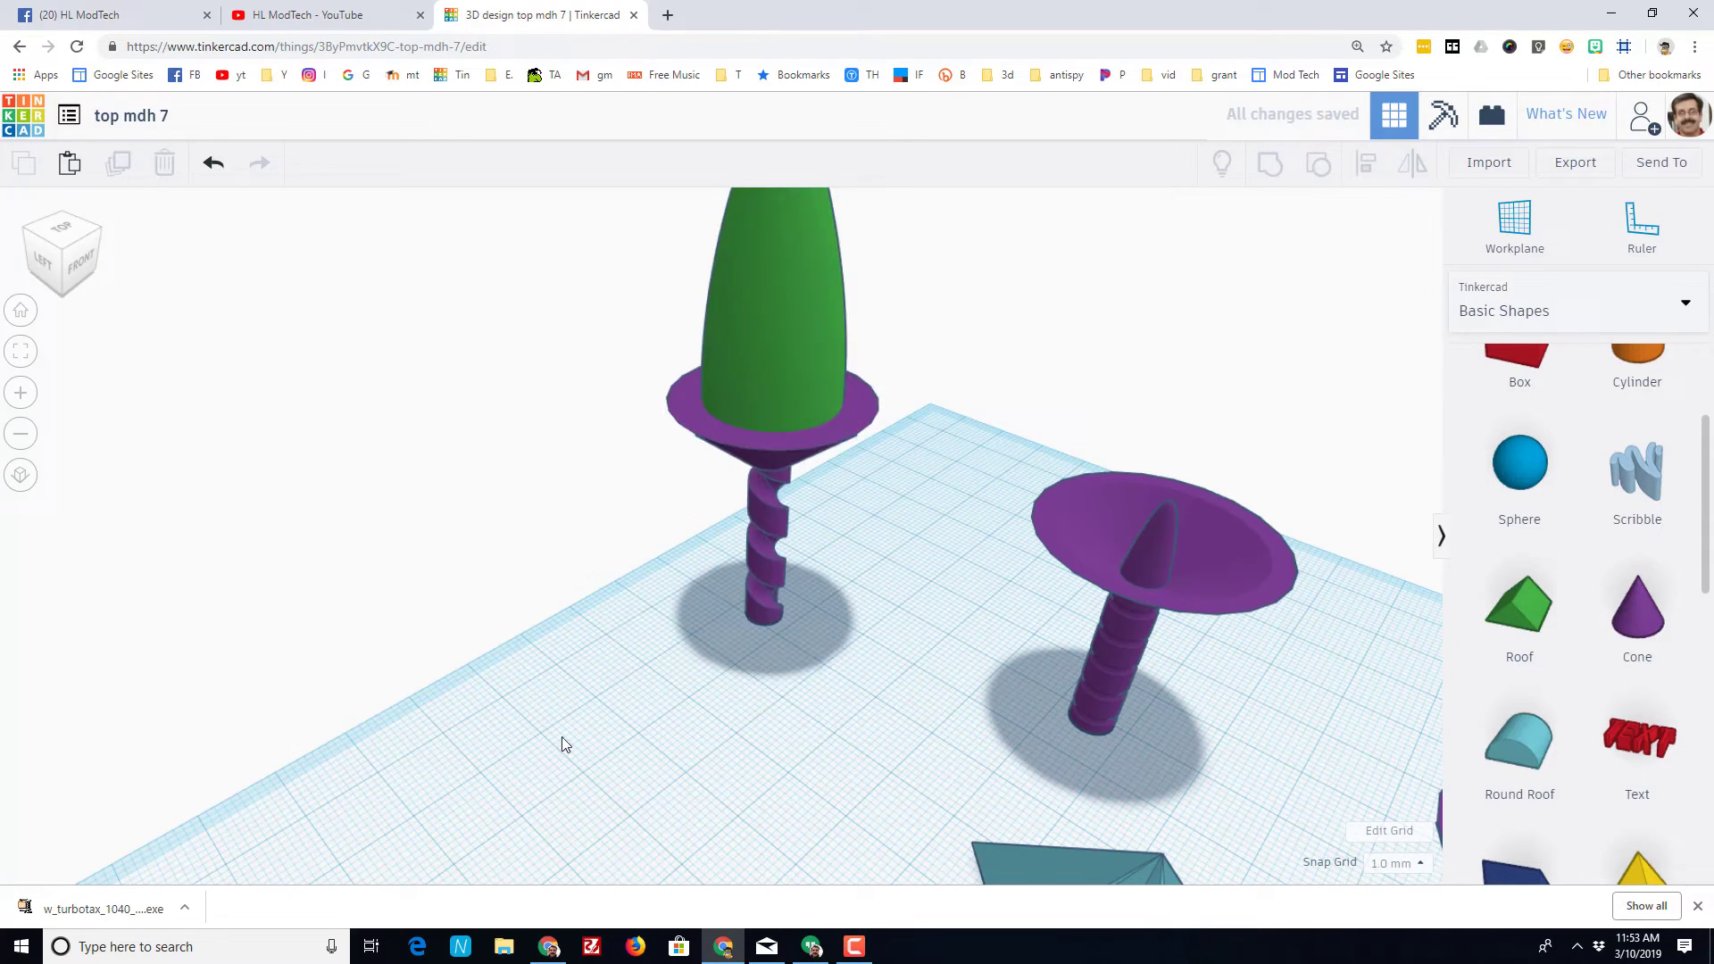
- Scale the ogive on the cone down proportionally to 15 mm tall
right_drag(563, 743, 738, 516)
click(731, 326)
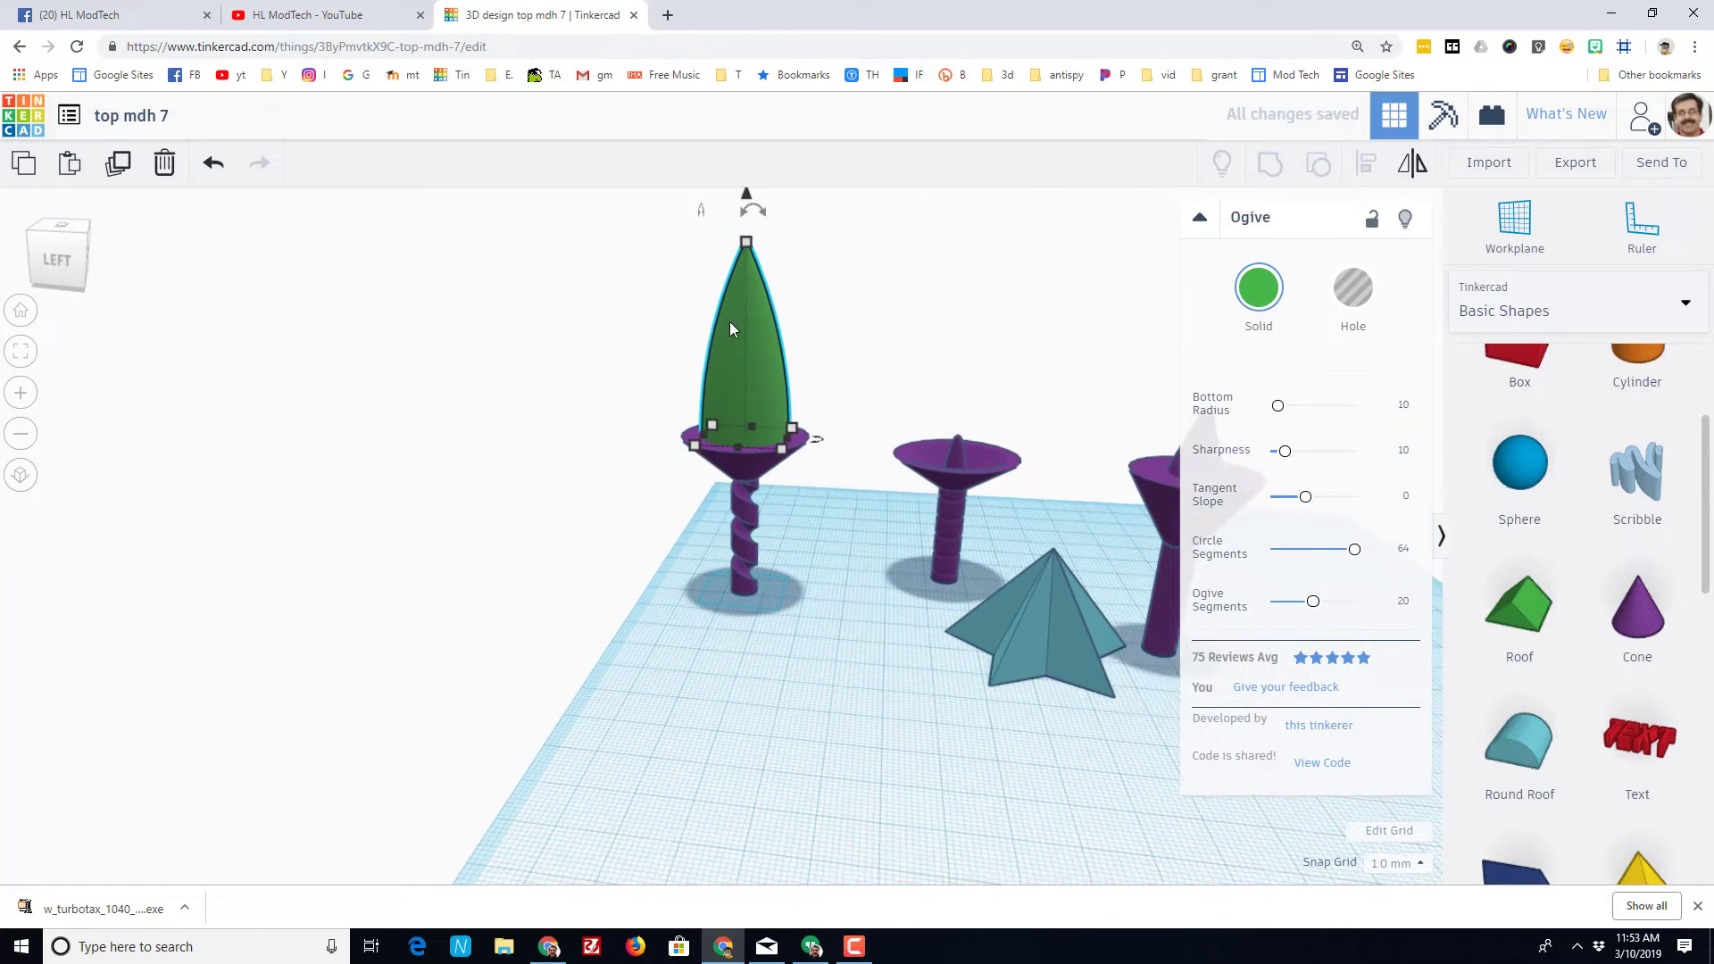
scroll(730, 321, down, 1)
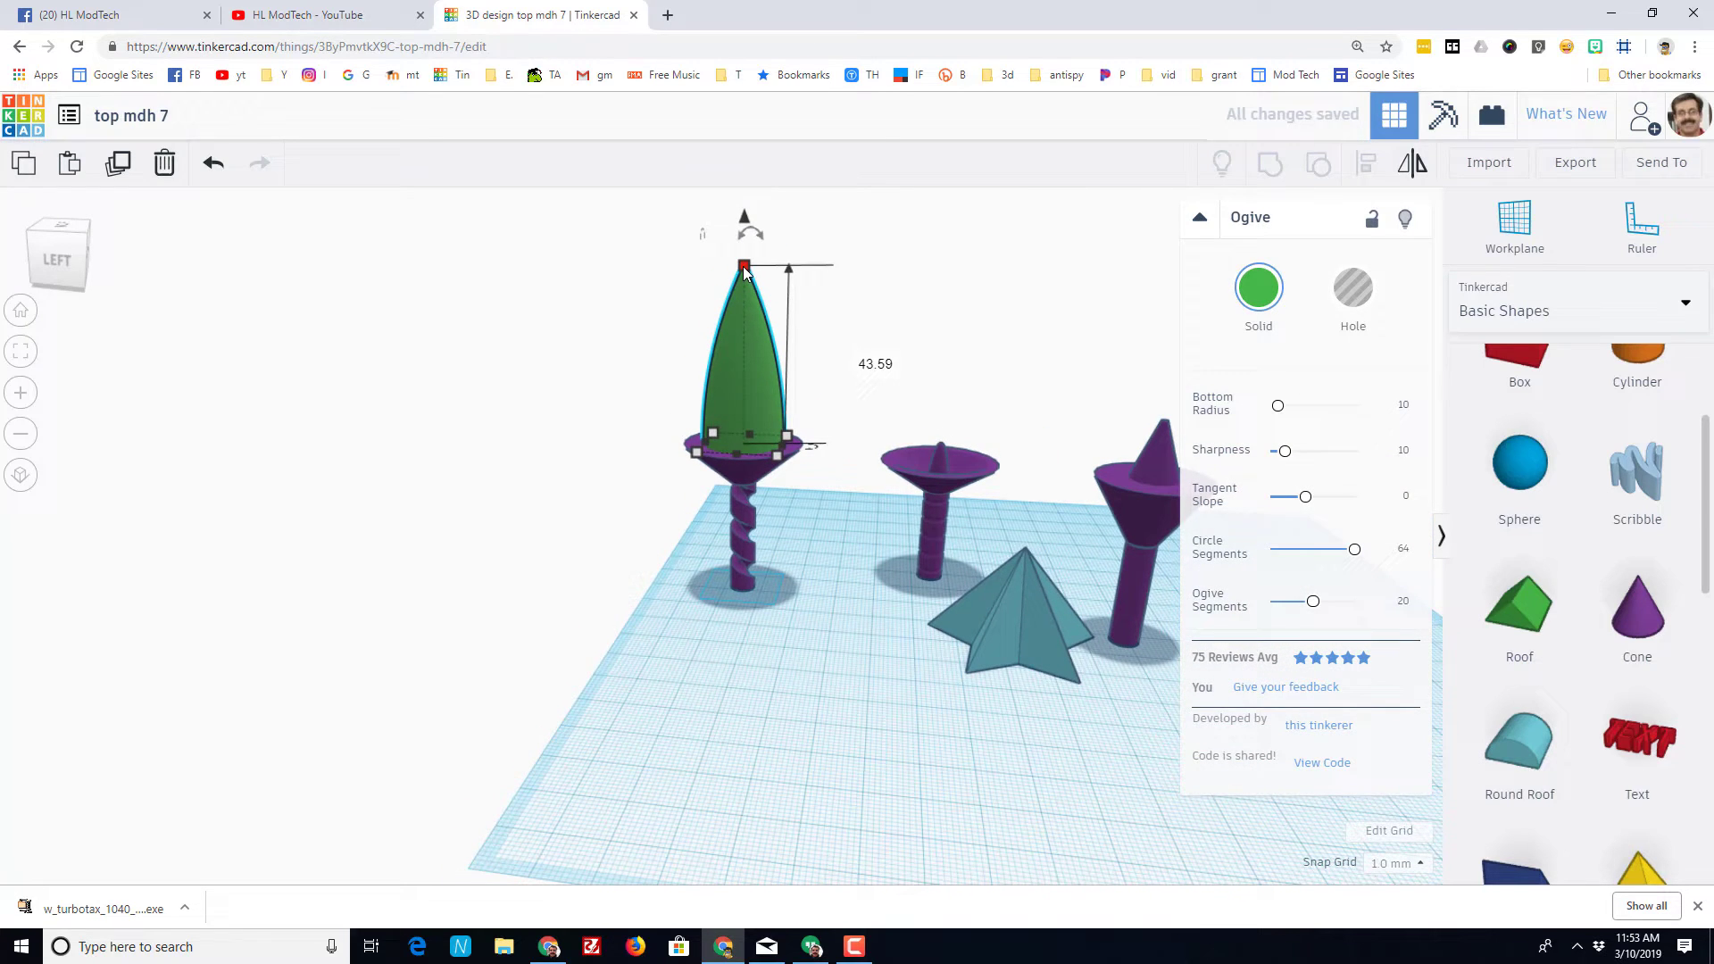
drag(744, 266, 743, 386)
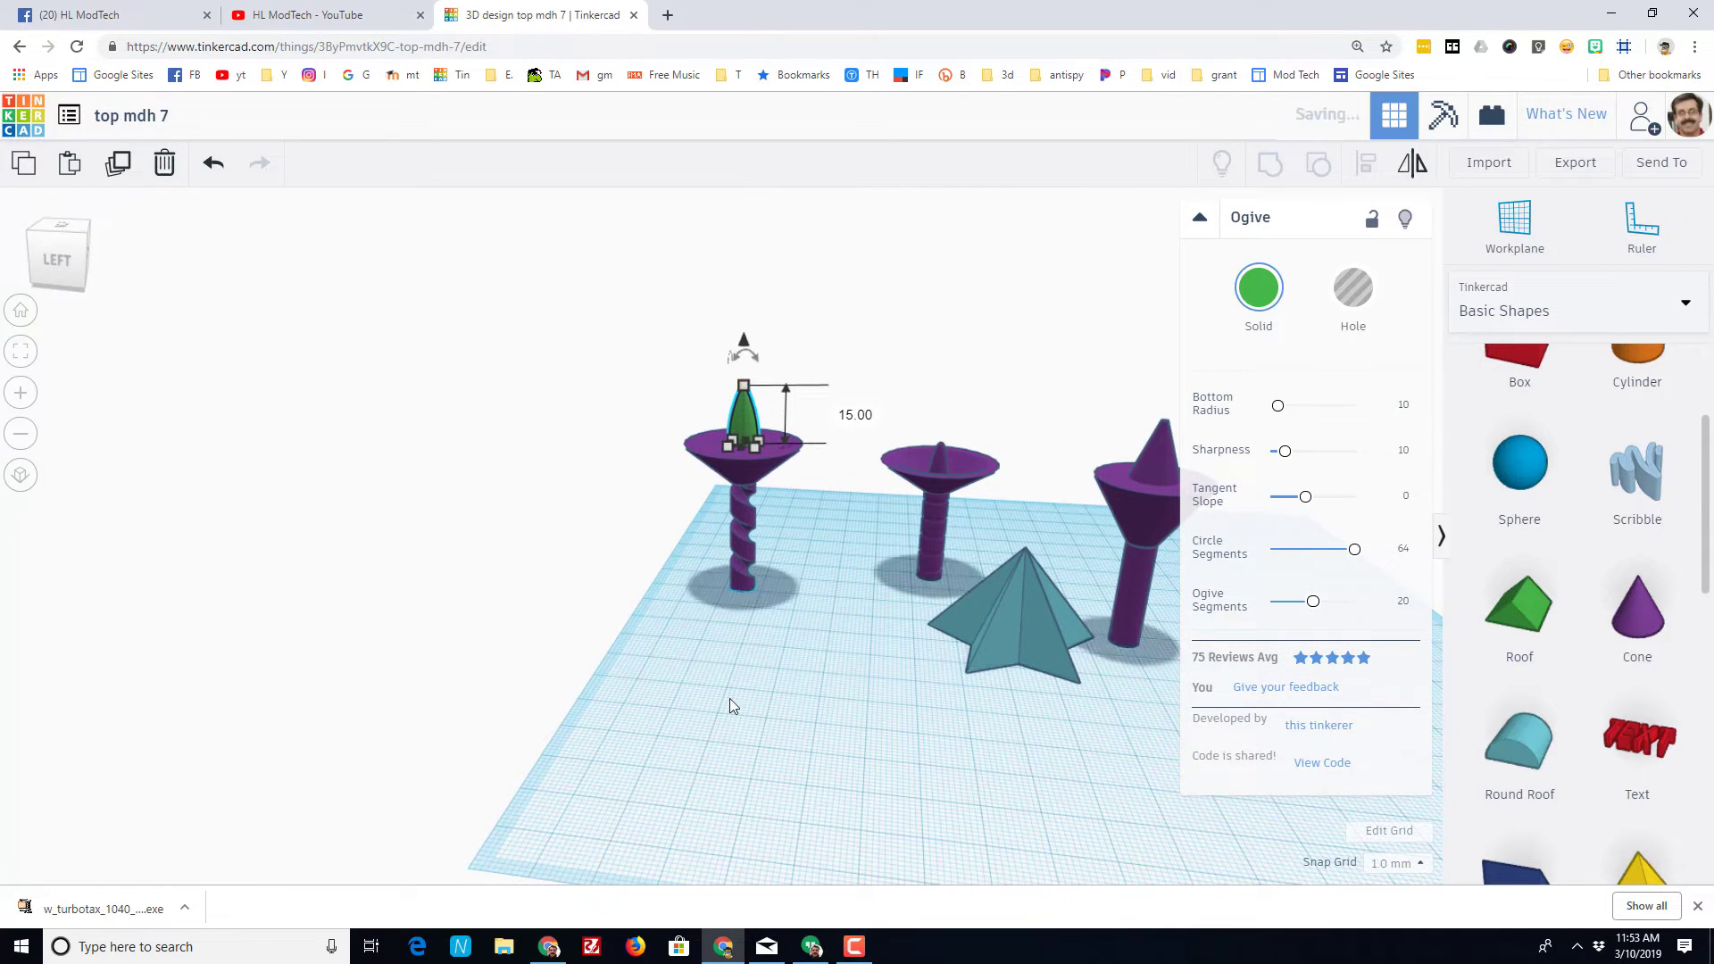
right_drag(731, 698, 591, 632)
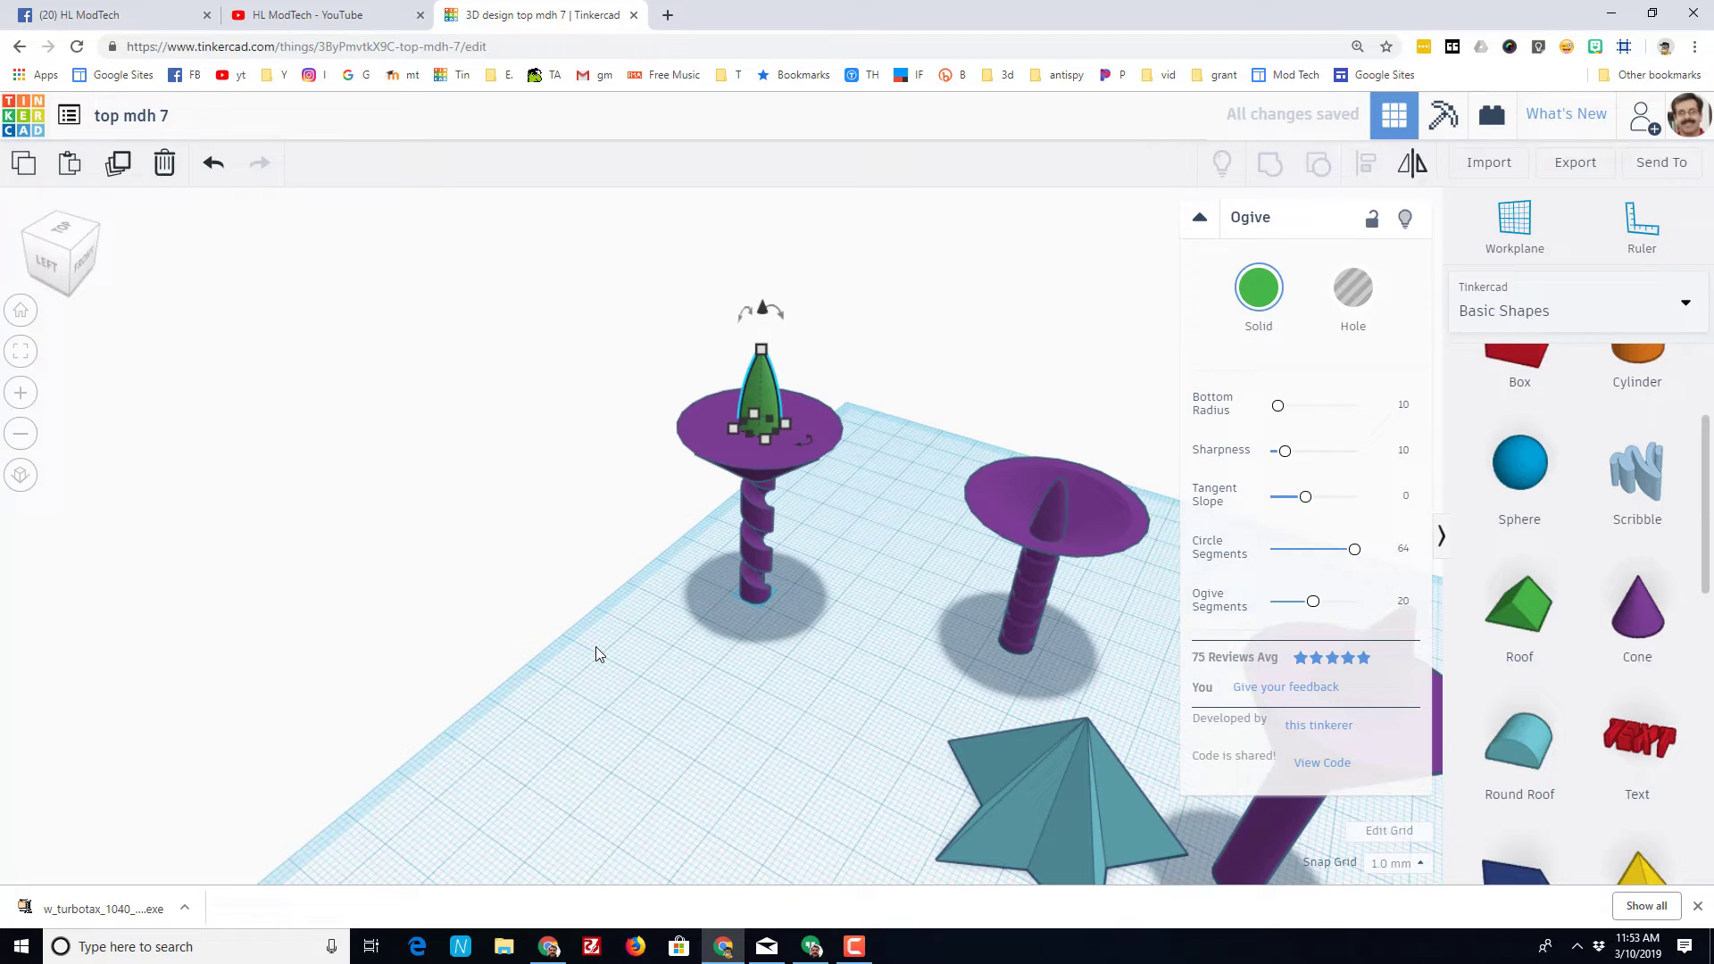
right_drag(463, 758, 589, 679)
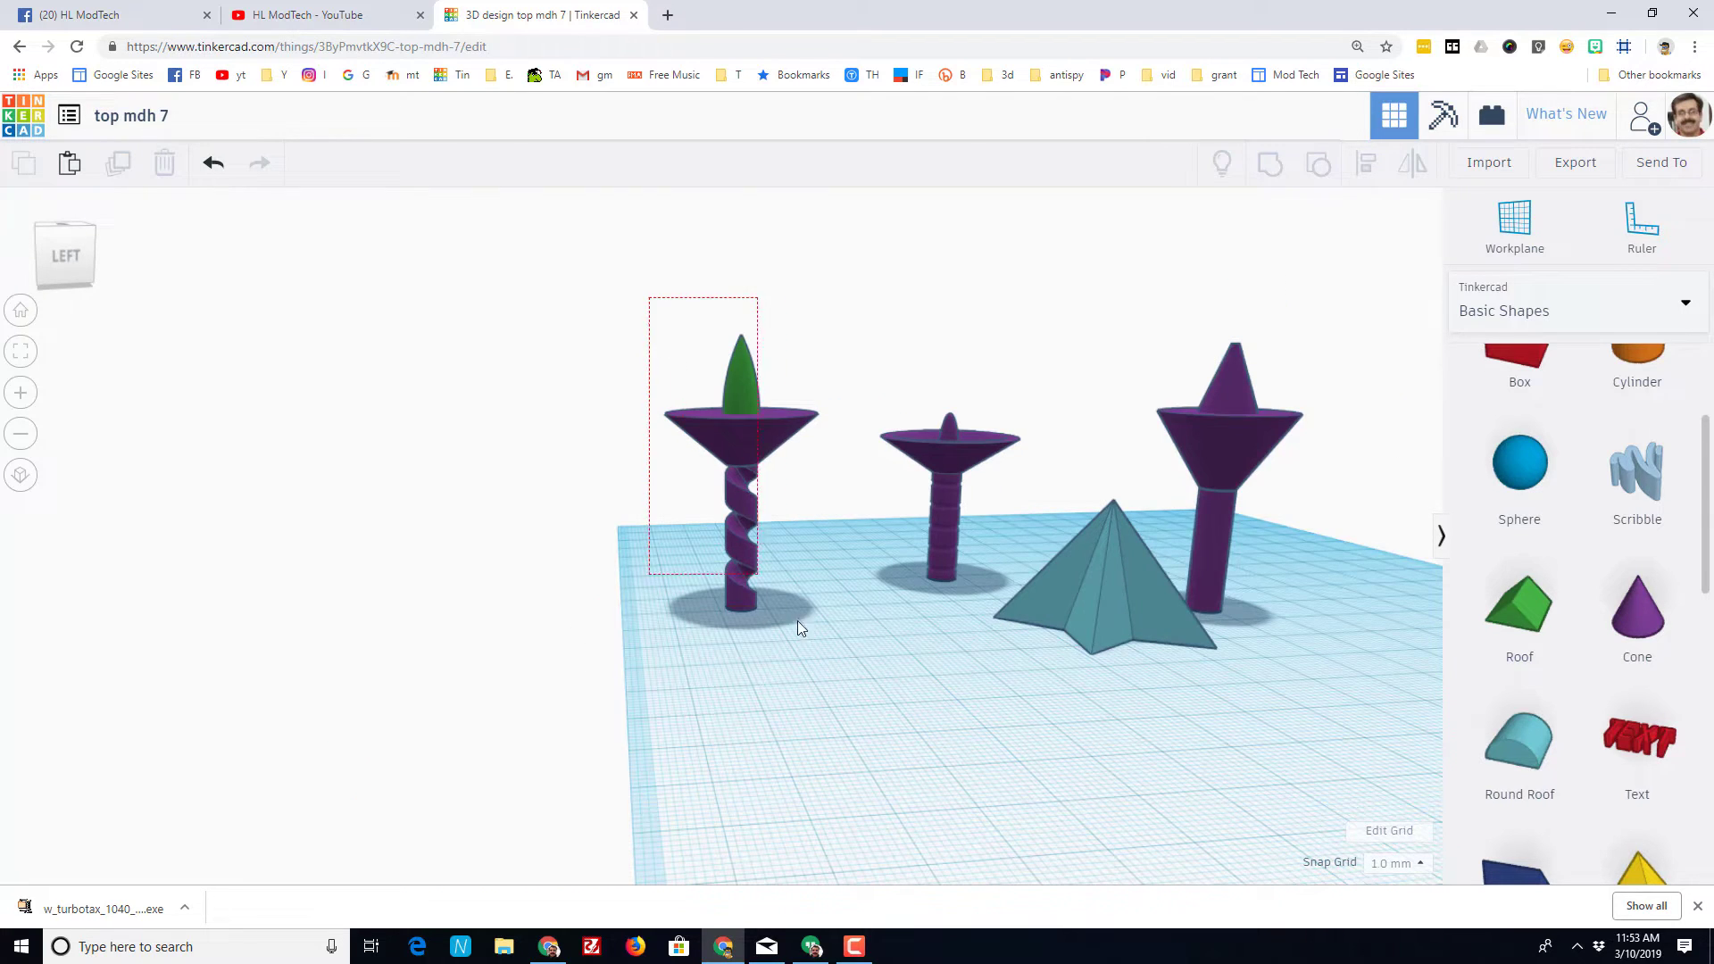
- Set the workplane on the upper face of the spiral-stemmed top's cone
drag(799, 627, 833, 646)
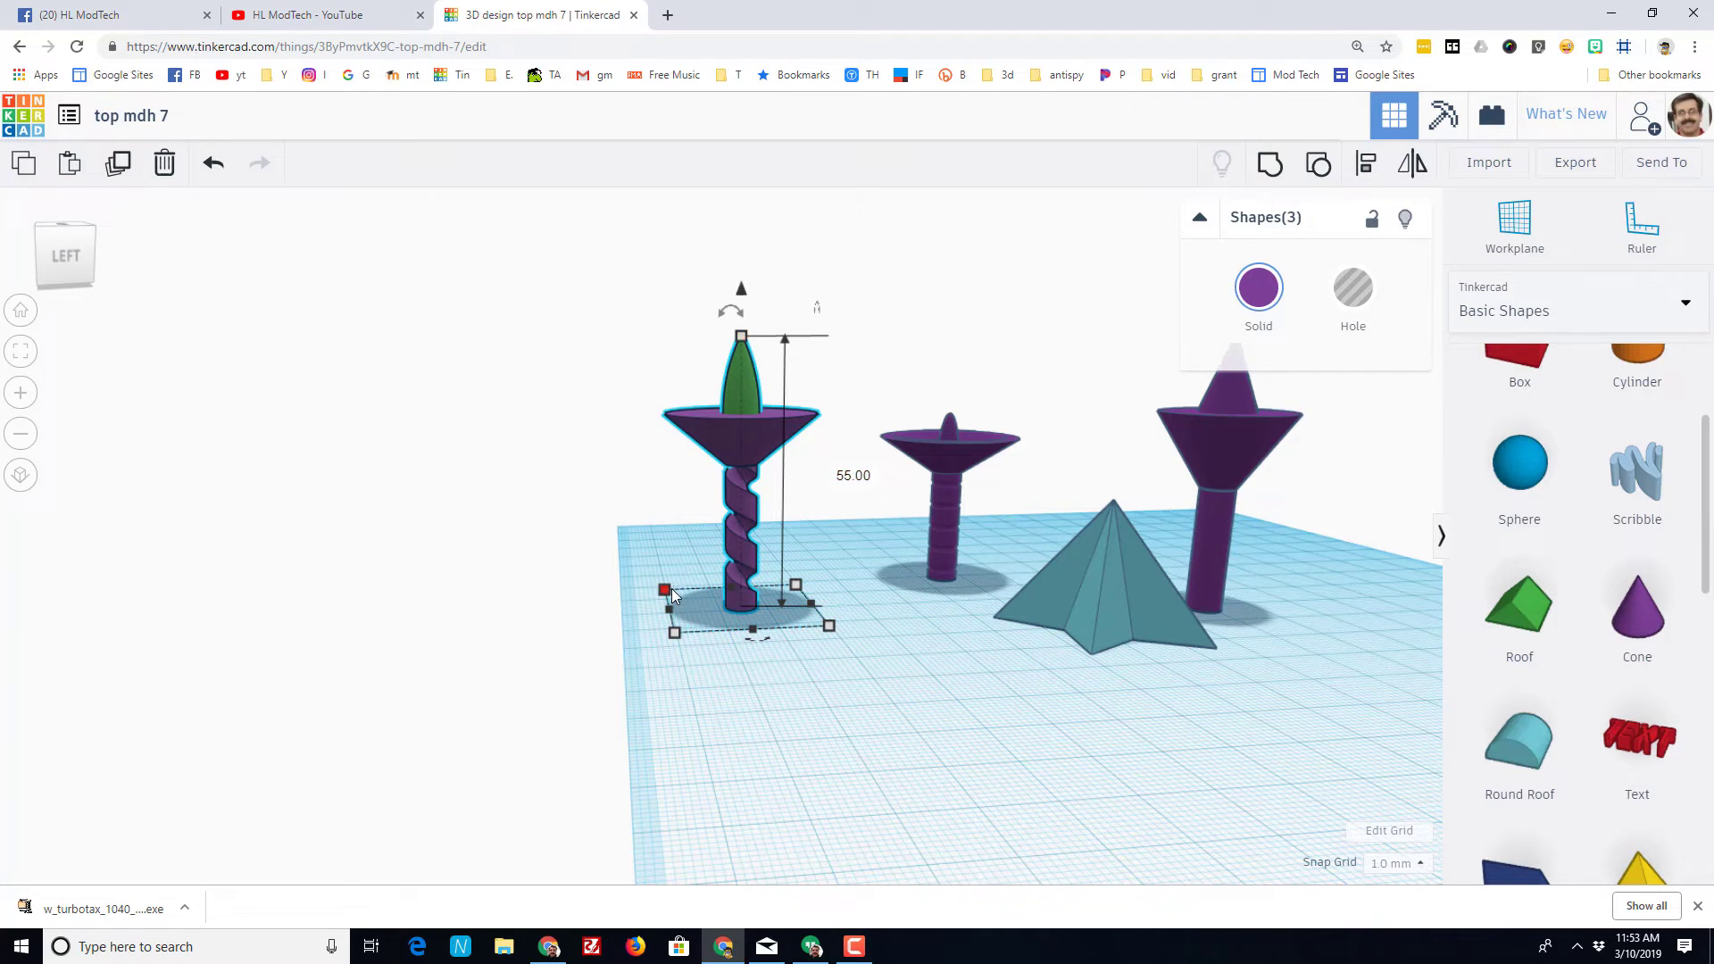
right_drag(671, 590, 714, 533)
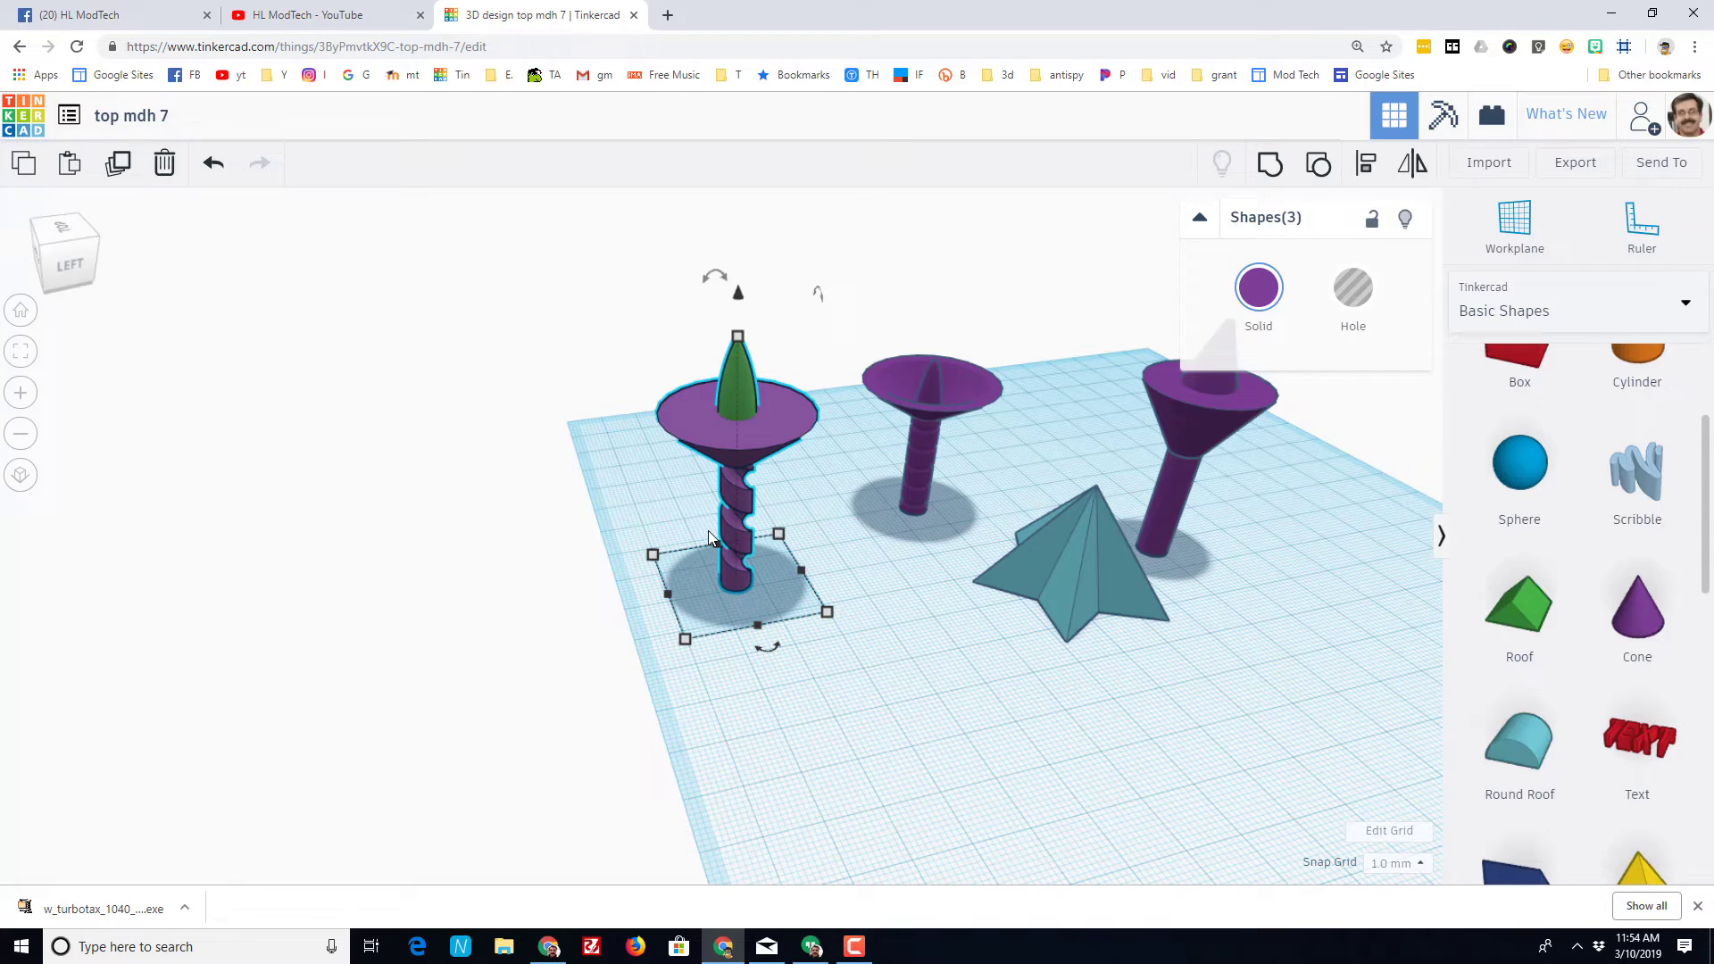
scroll(1508, 730, down, 8)
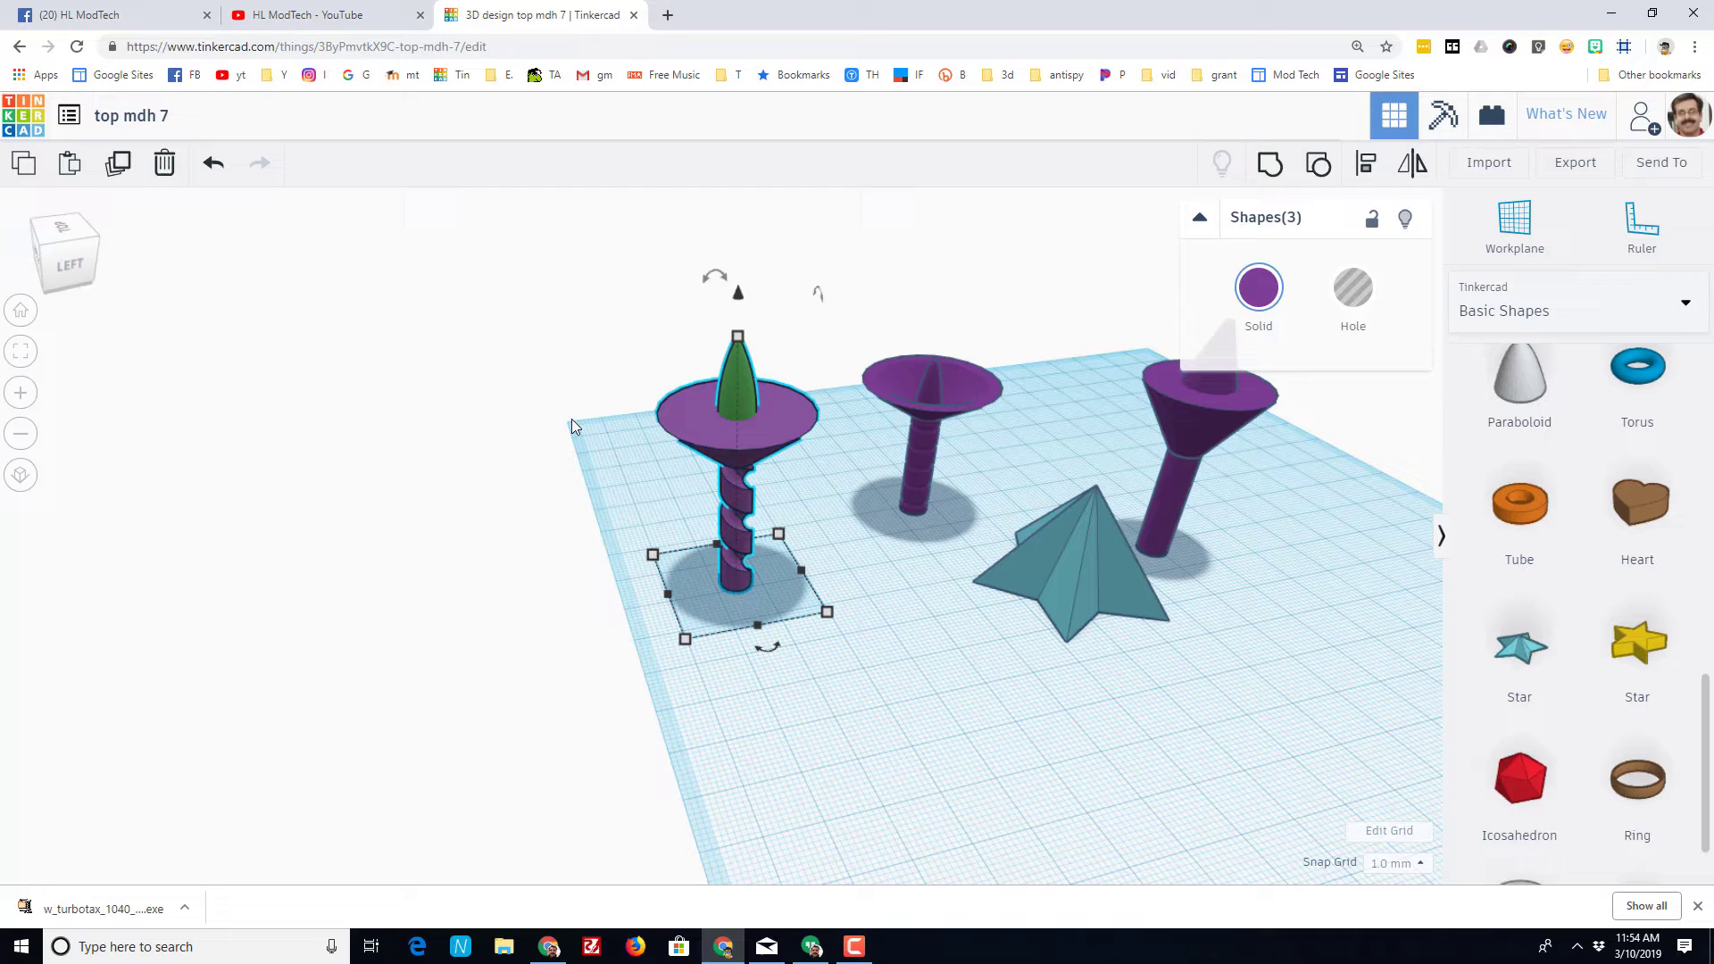
key(w)
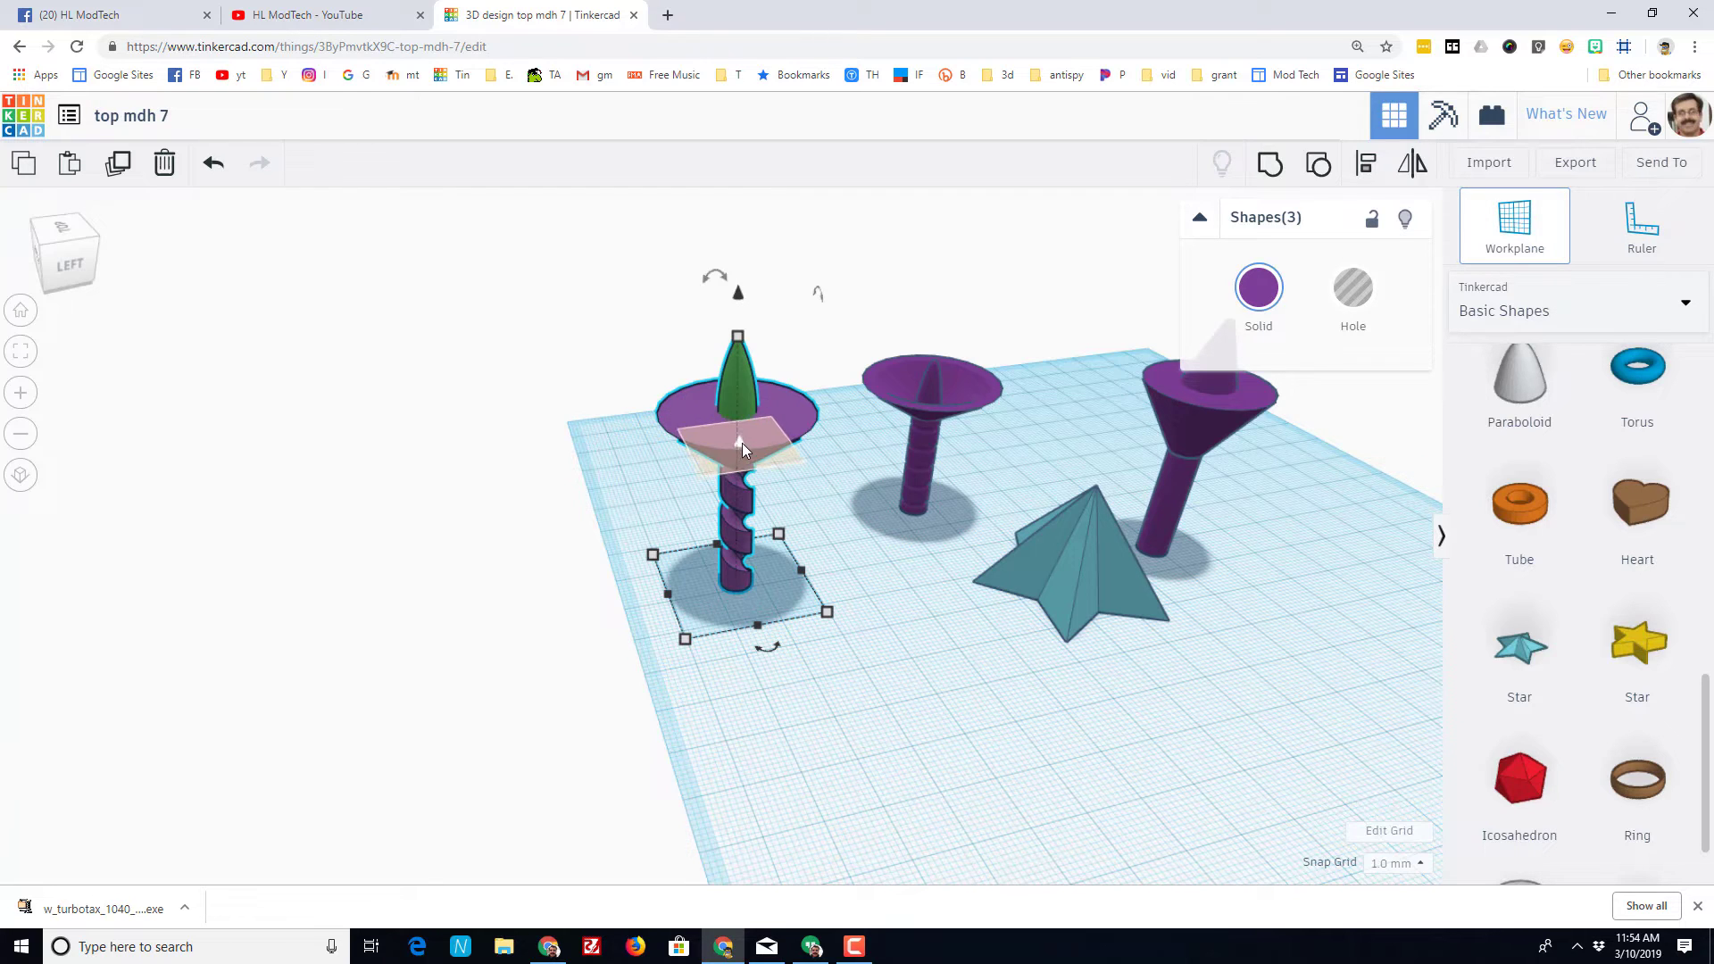
click(742, 443)
- Place a yellow star on the cone's upper face beside the ogive, shrunk proportionally to about 8 mm wide
drag(1659, 661, 745, 425)
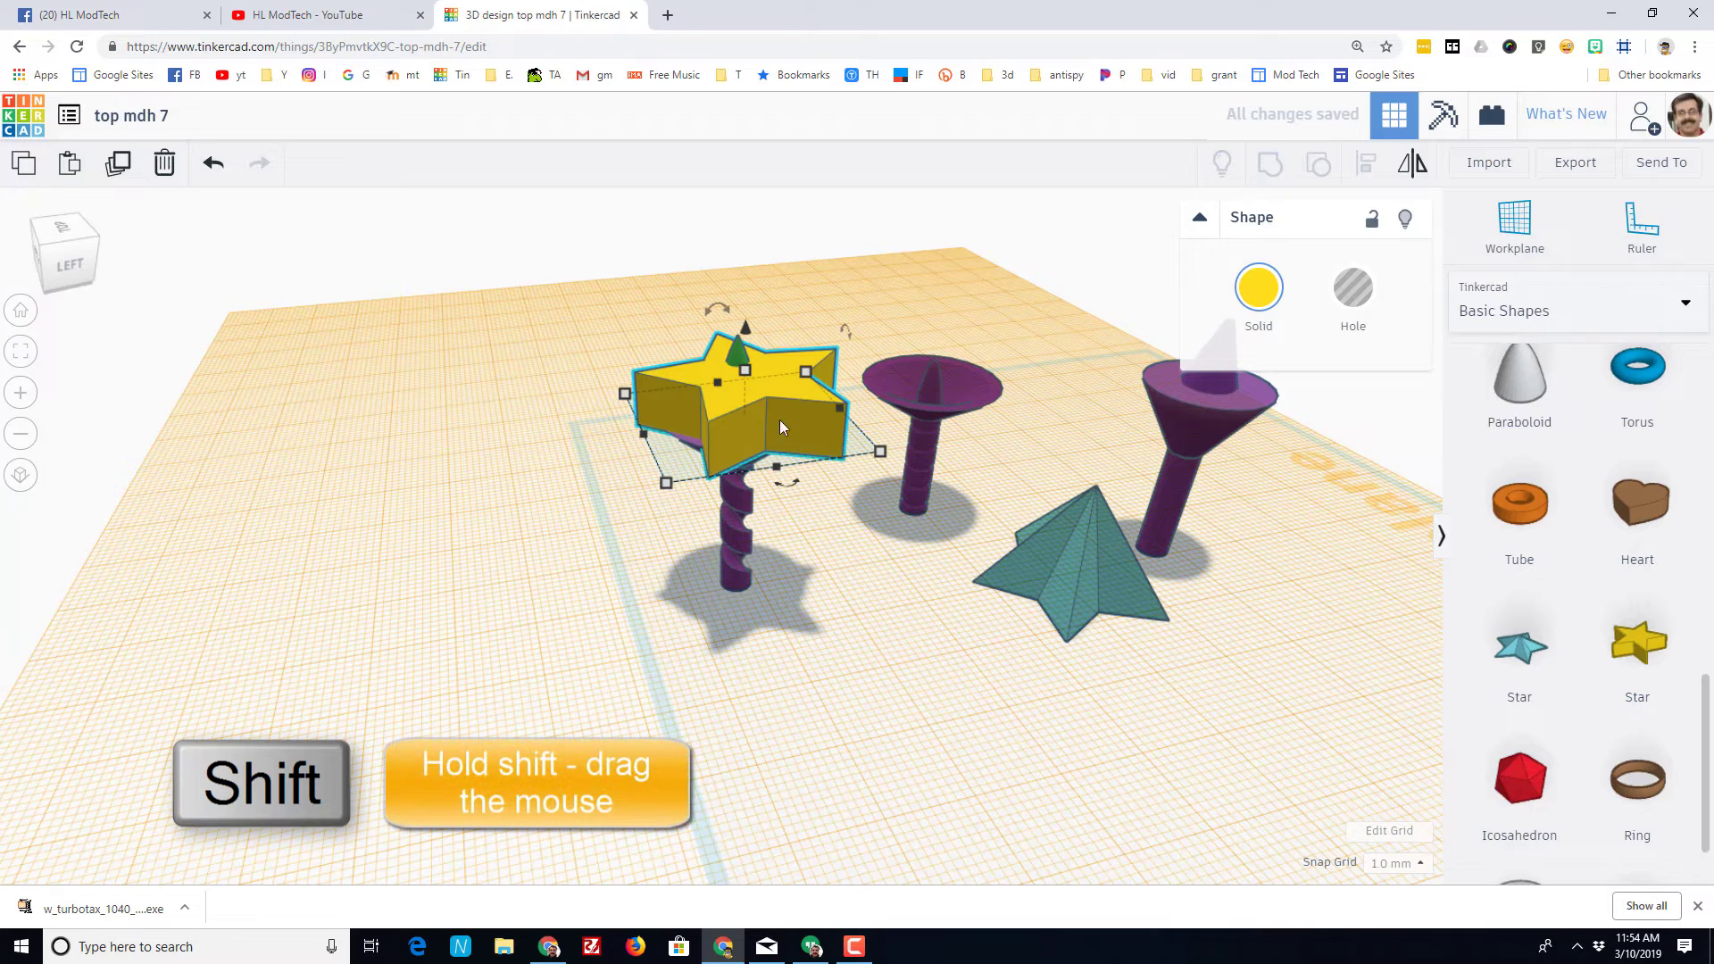
shift+drag(881, 452, 657, 407)
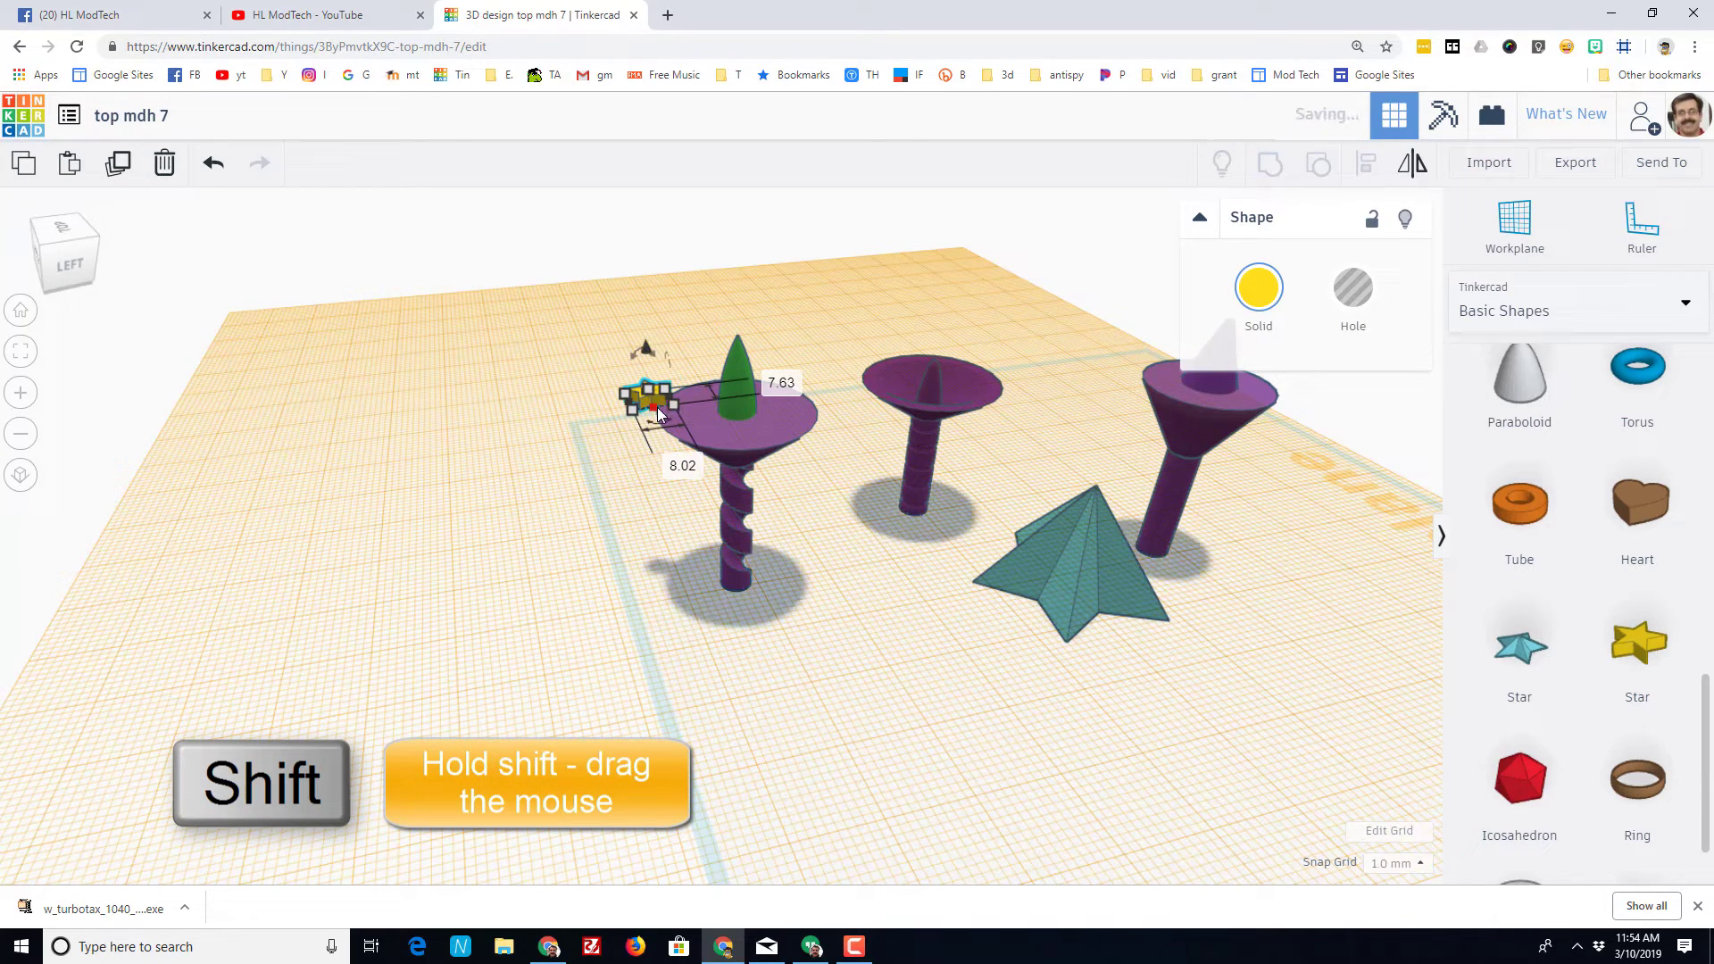
right_drag(361, 305, 214, 359)
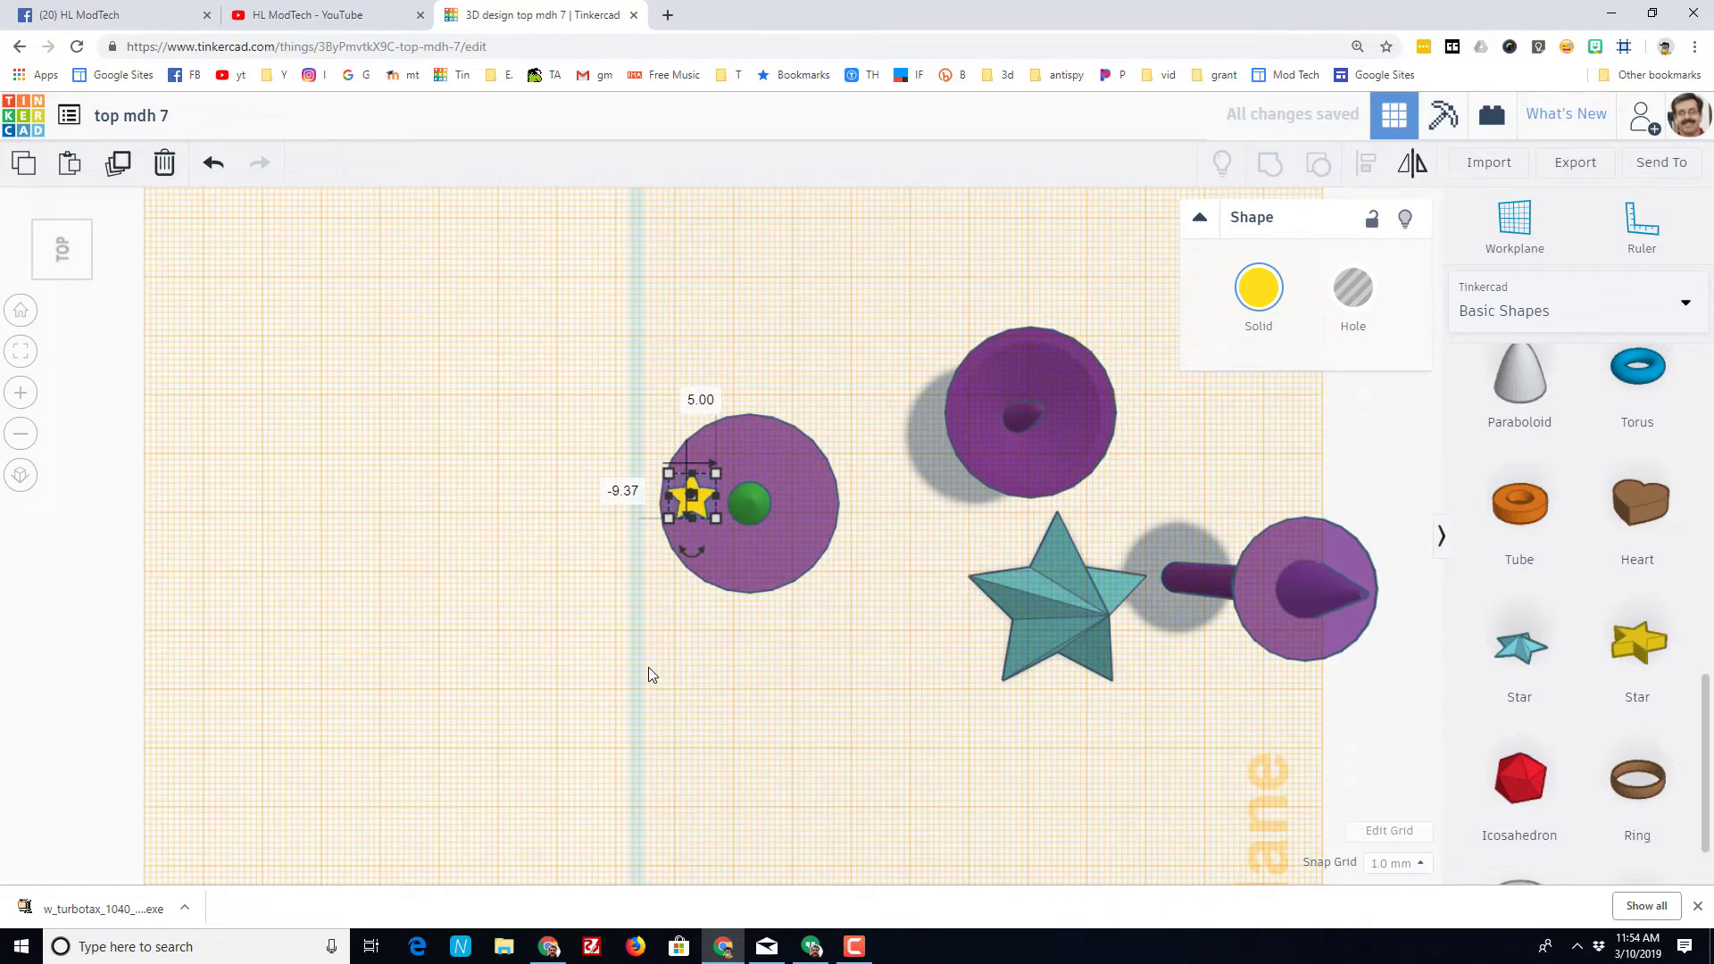
- Duplicate the star to the opposite side of the ogive and return the workplane to the base grid
key(ctrl+d)
key(Right)
key(Right)
key(Right)
key(Right)
key(Right)
key(Right)
key(Right)
key(Right)
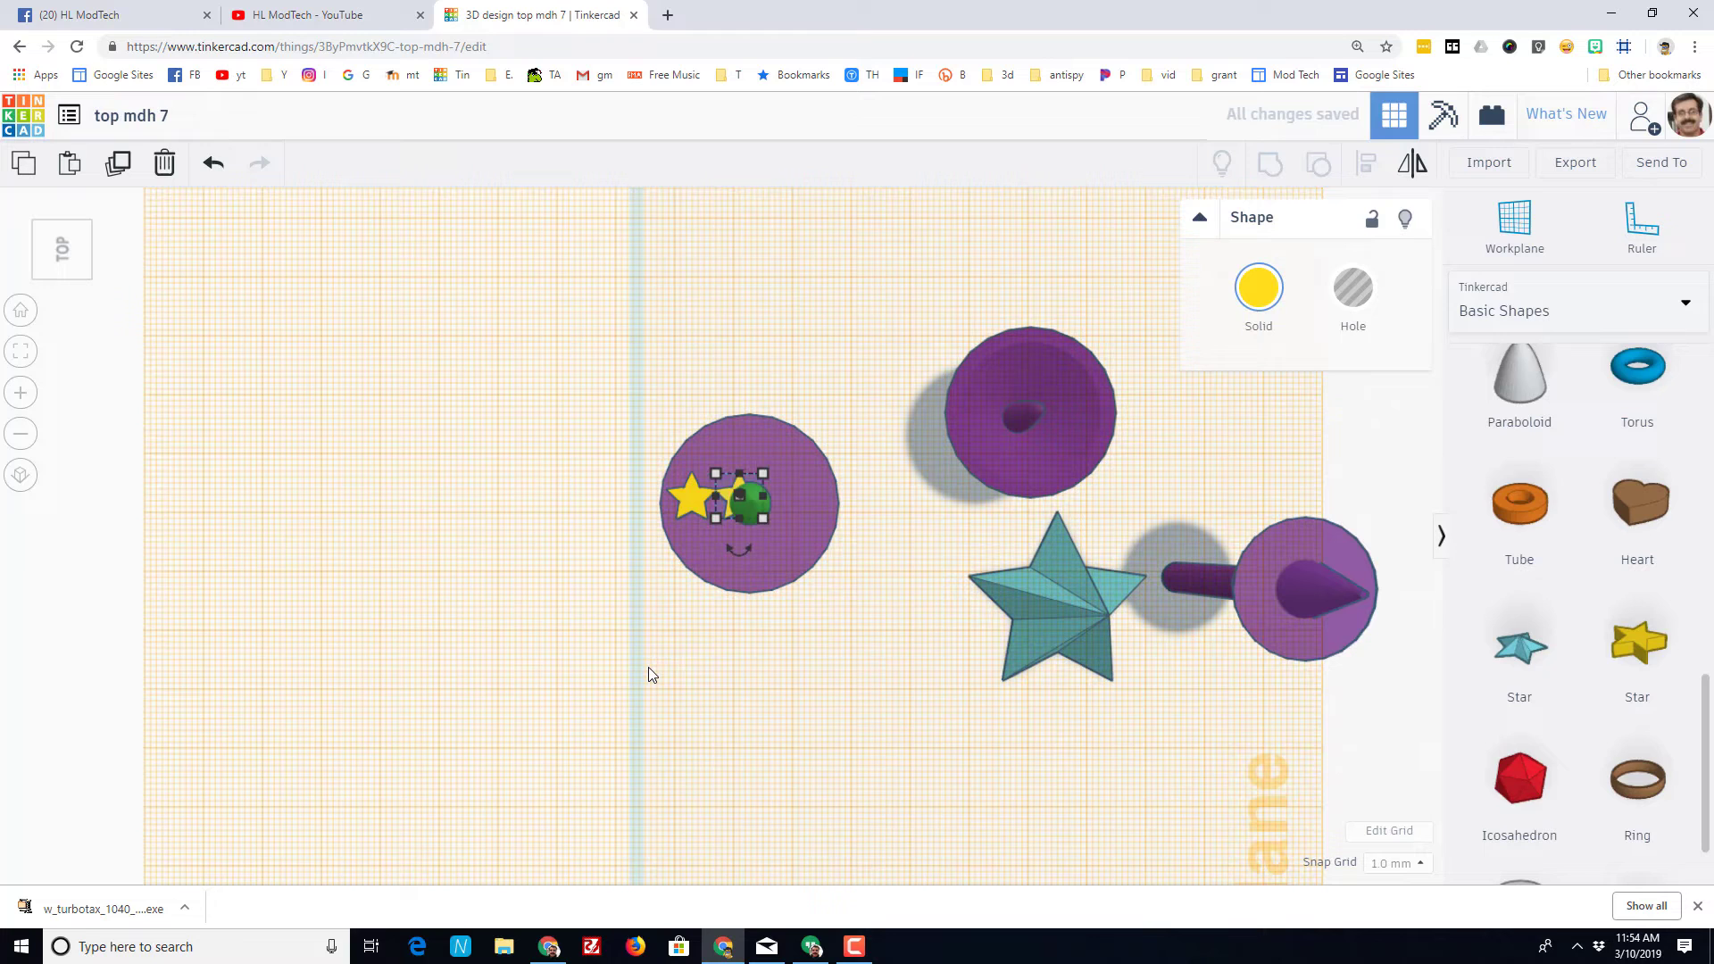
key(Right)
key(Right)
key(Right)
key(Right)
key(Right)
key(Right)
key(Right)
key(Right)
key(Right)
key(Right)
key(Right)
key(Right)
key(Right)
key(Right)
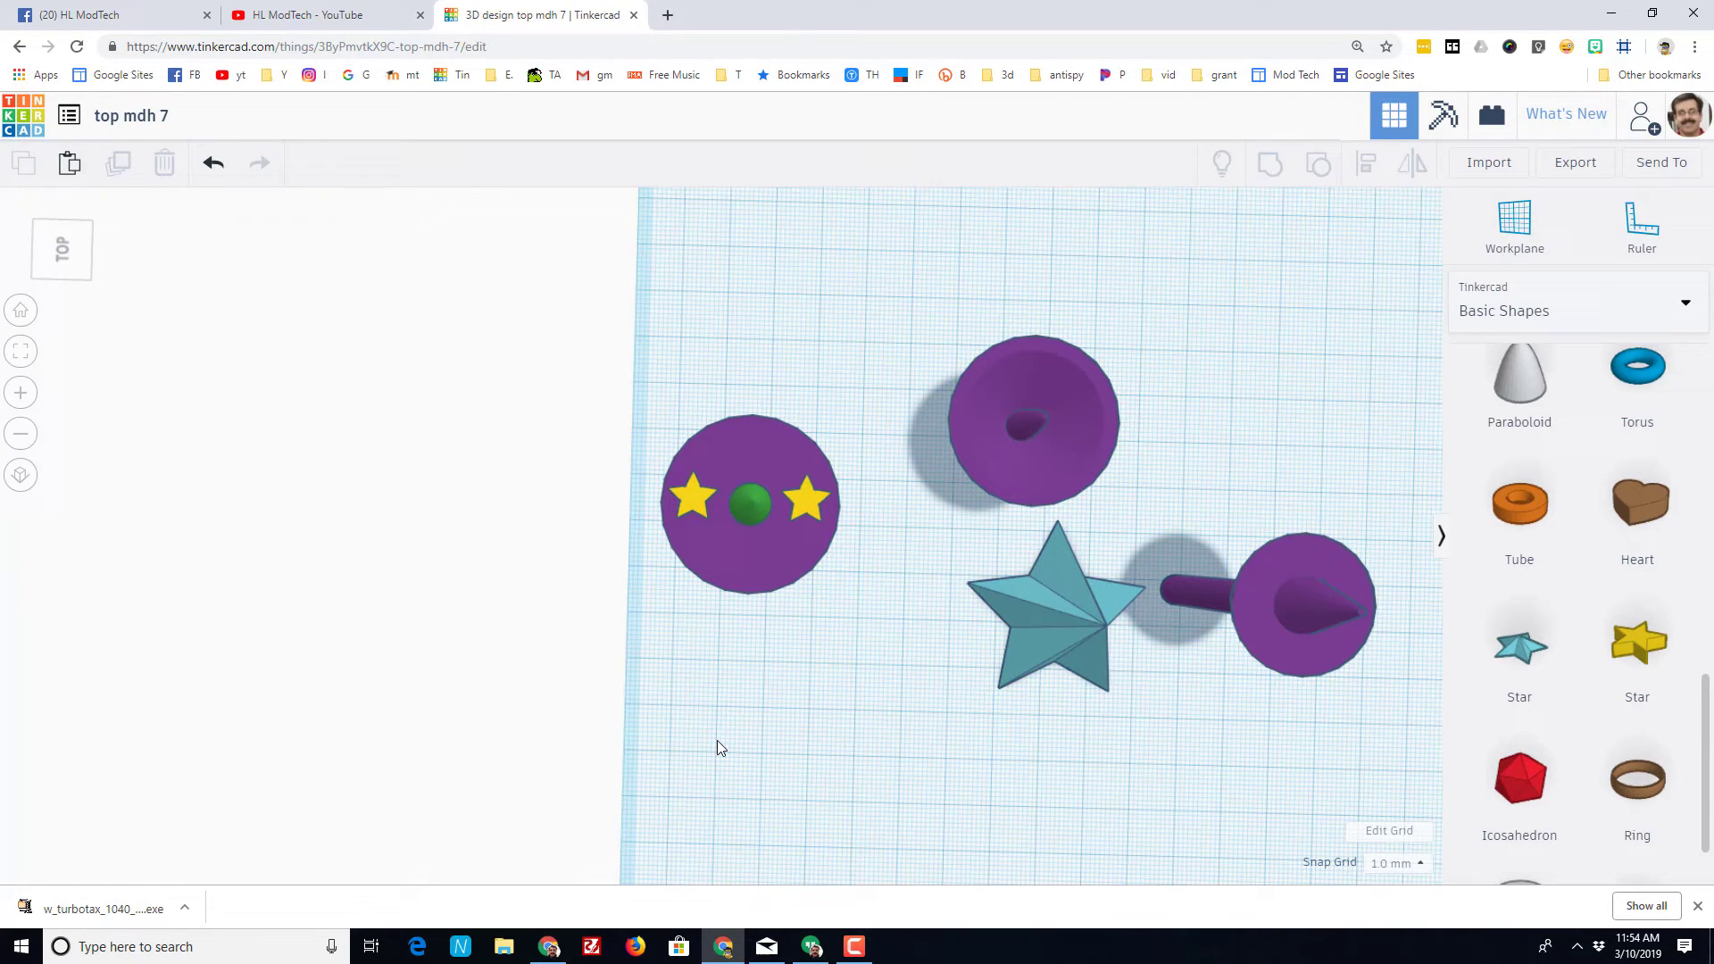
- Hide both stars and group the stem, cone and ogive into one shape
right_drag(741, 830, 781, 638)
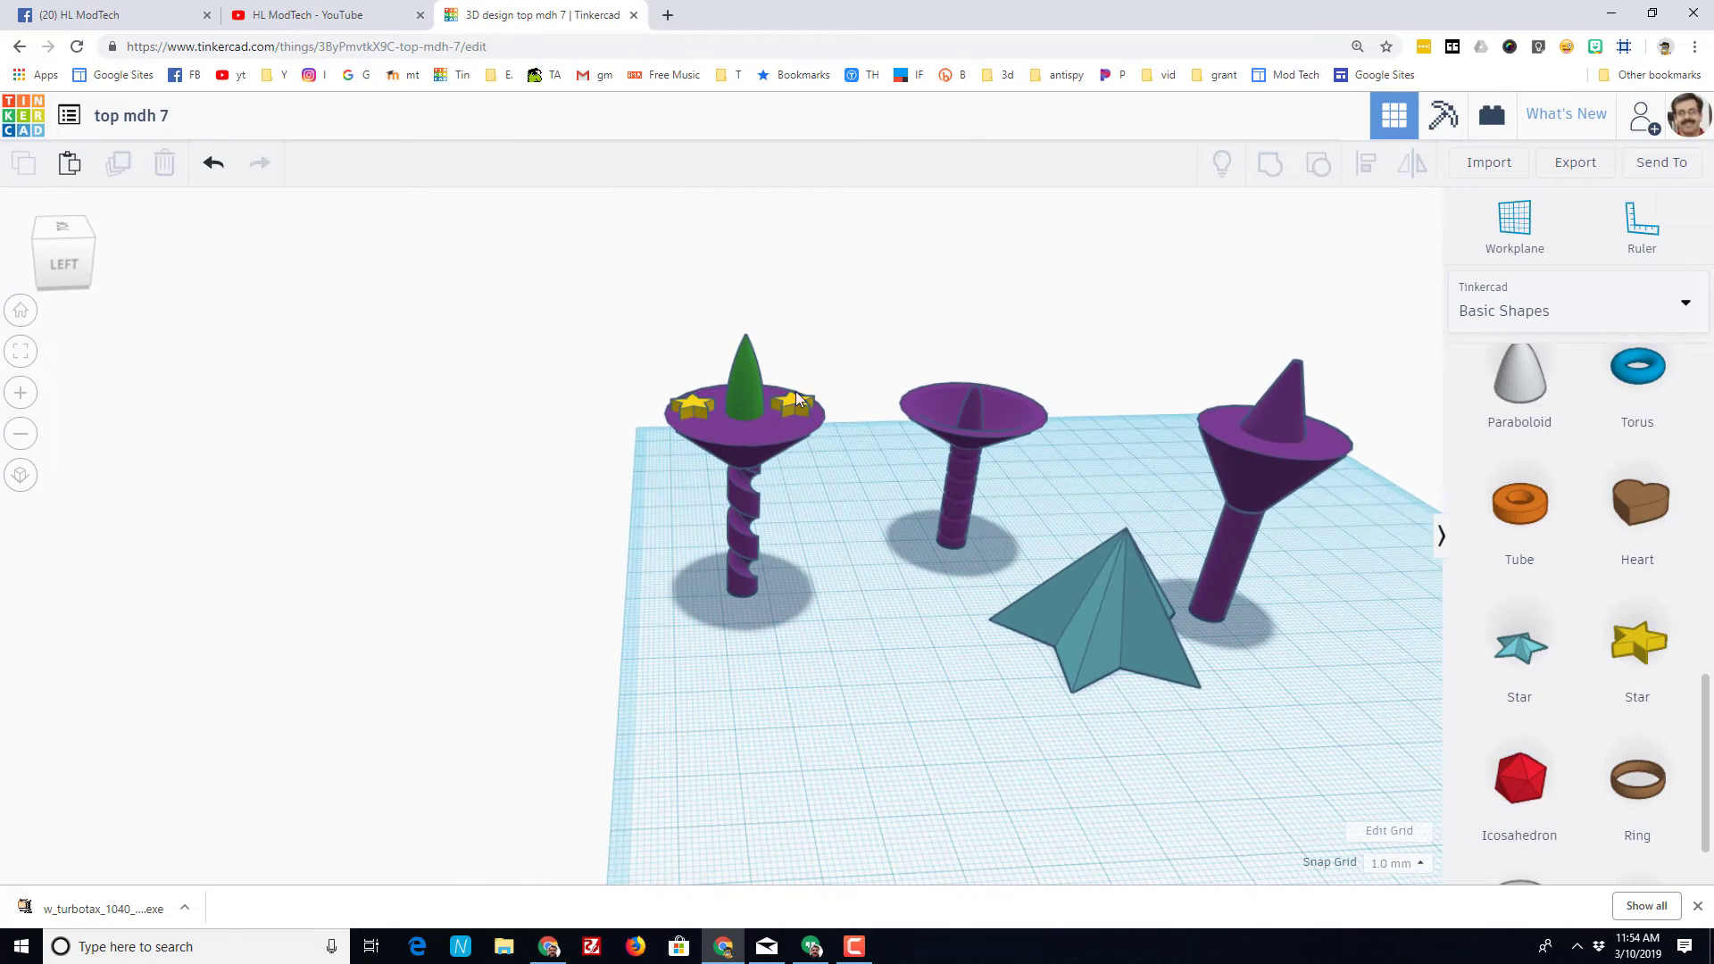
click(690, 412)
click(1401, 224)
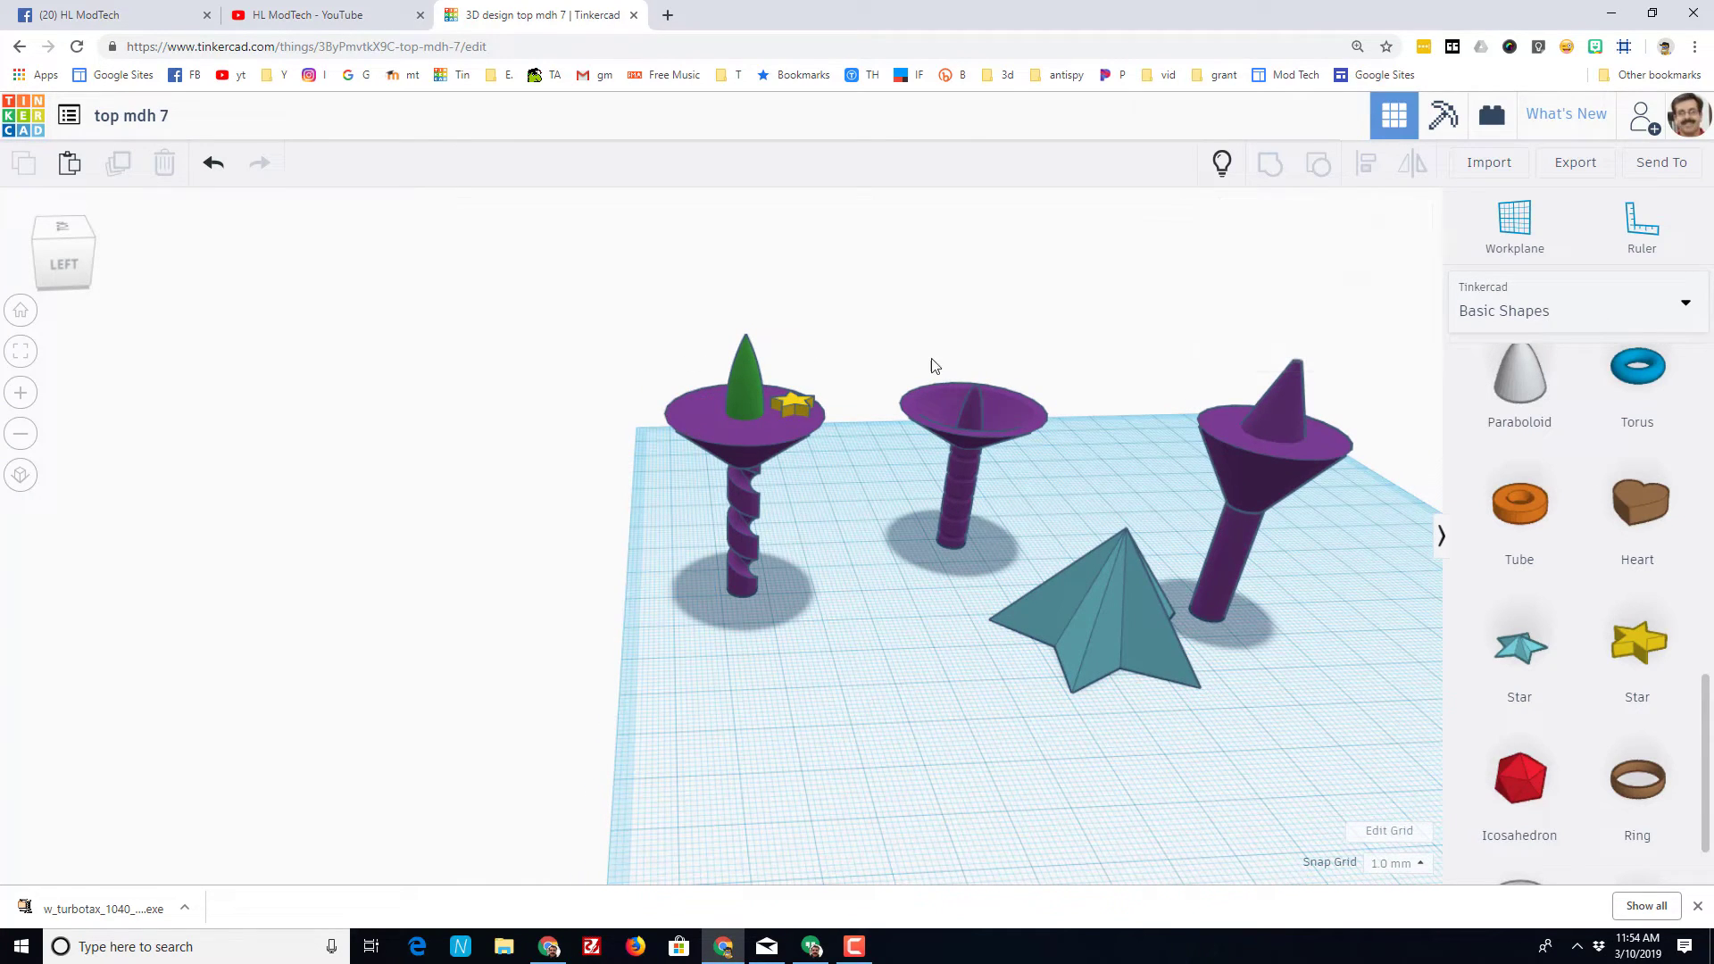
click(793, 411)
click(1411, 223)
drag(778, 593, 780, 594)
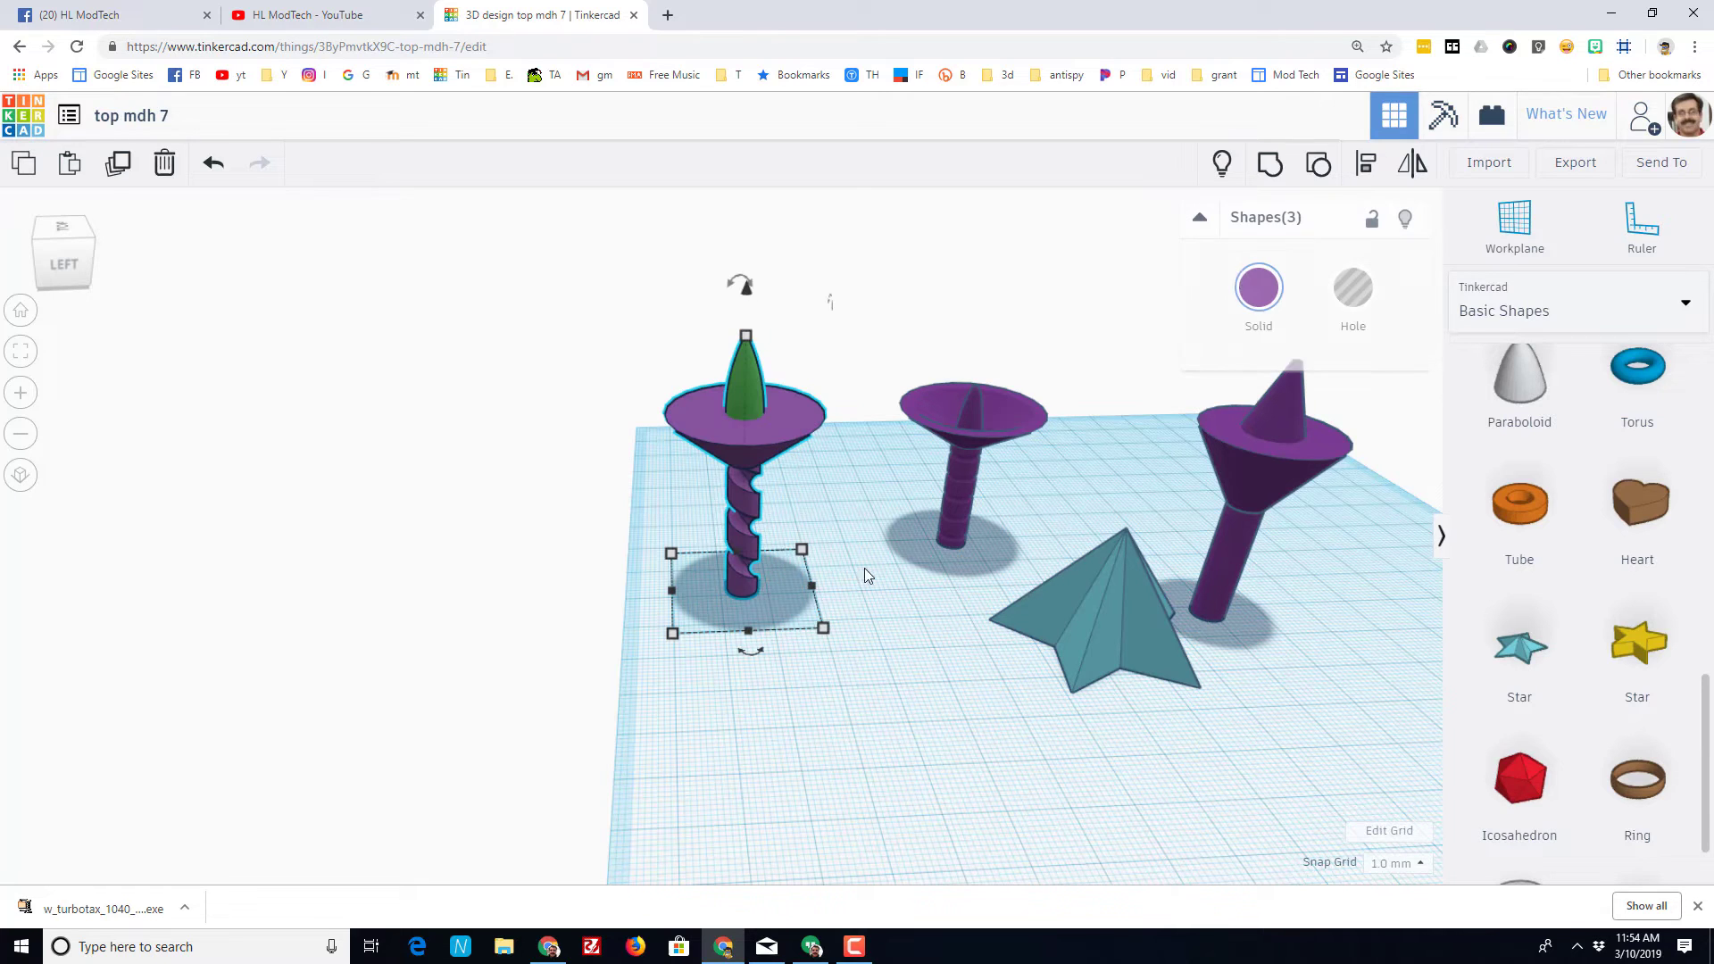
click(1270, 164)
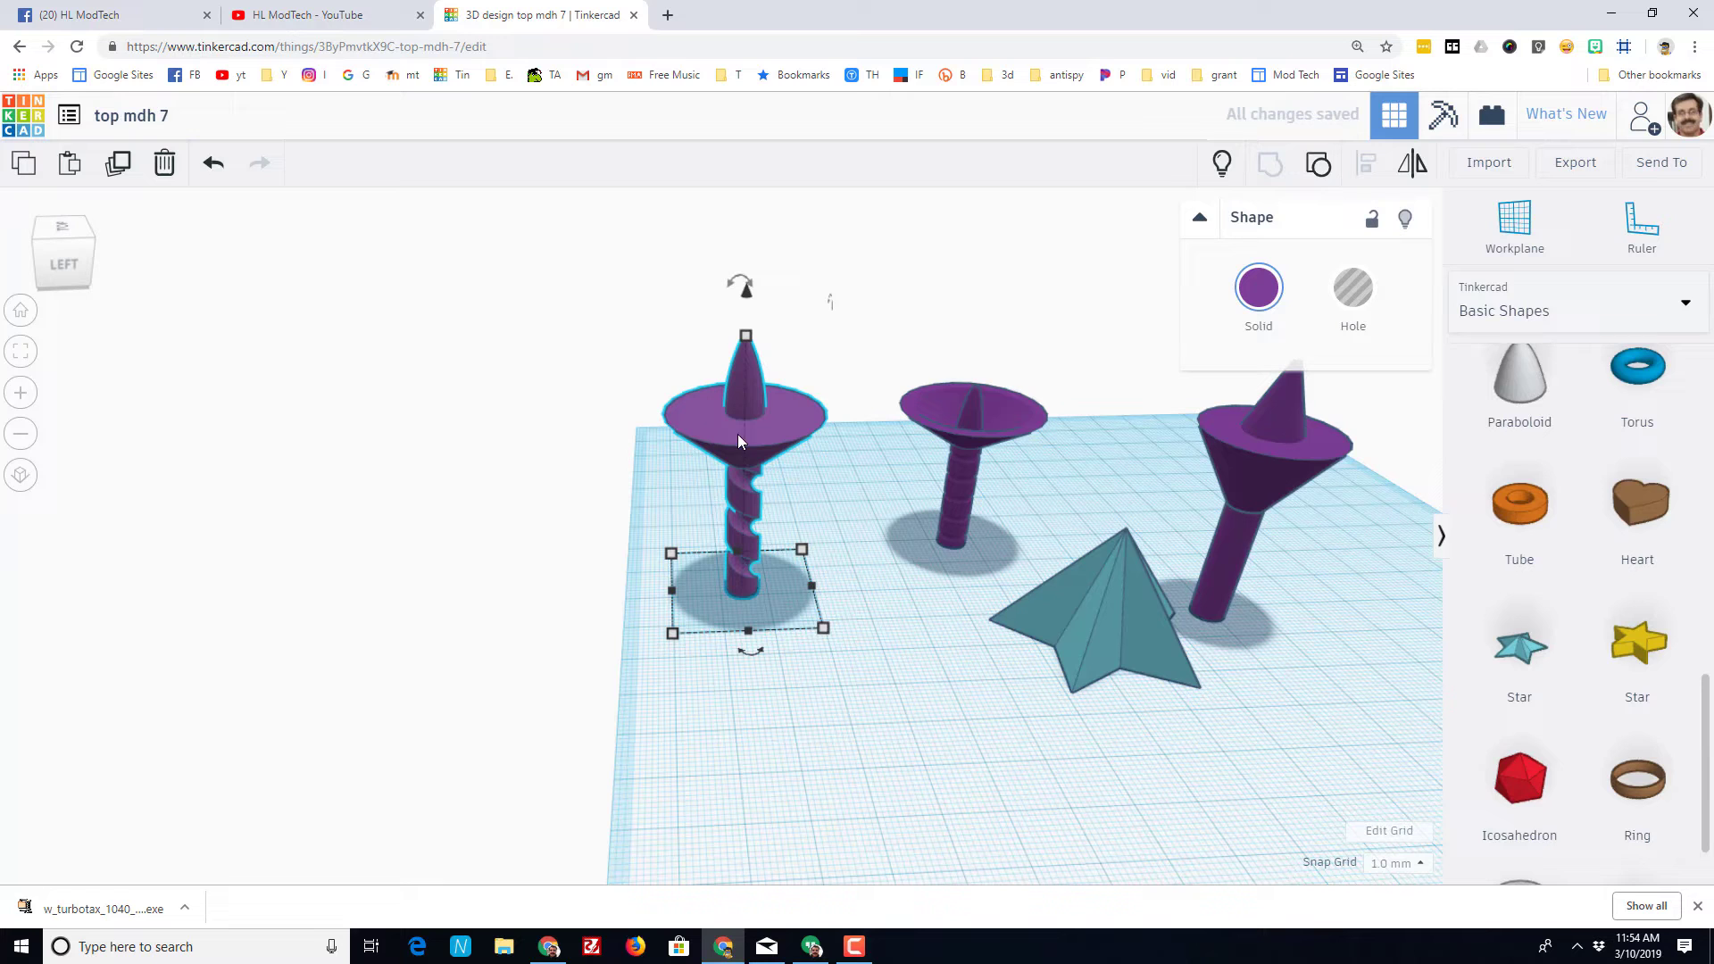
- Show the hidden stars and centre them with the grouped top along one horizontal axis
click(1222, 164)
right_drag(872, 382, 848, 452)
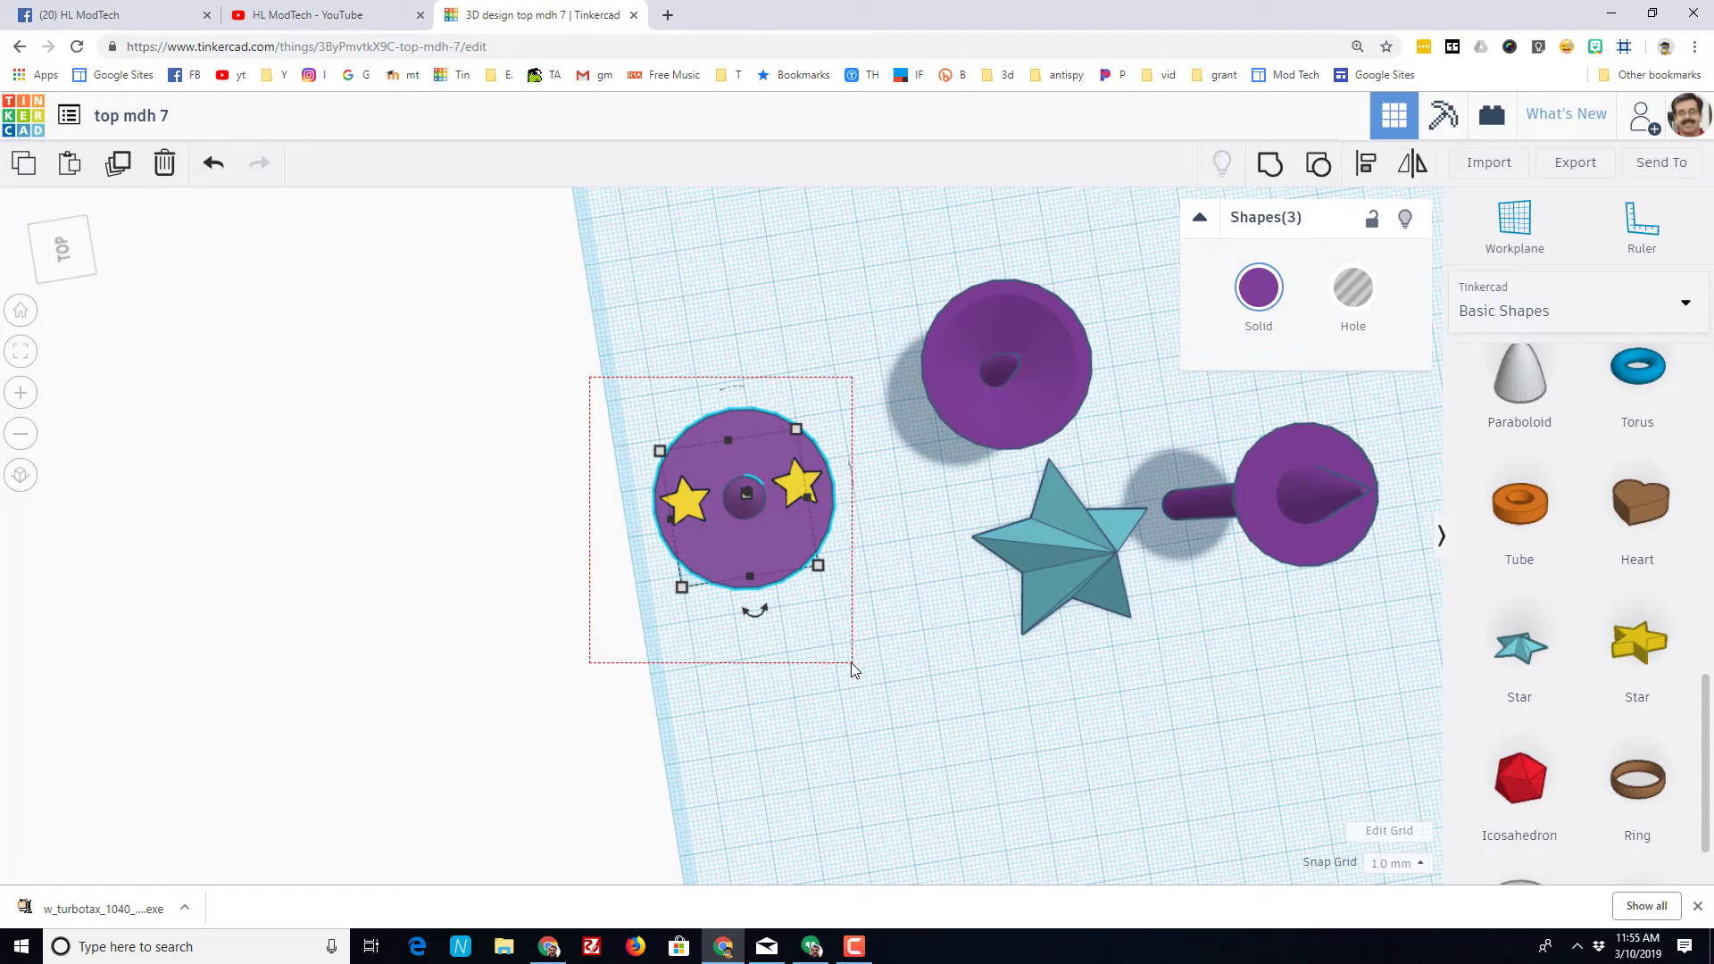
drag(850, 663, 851, 664)
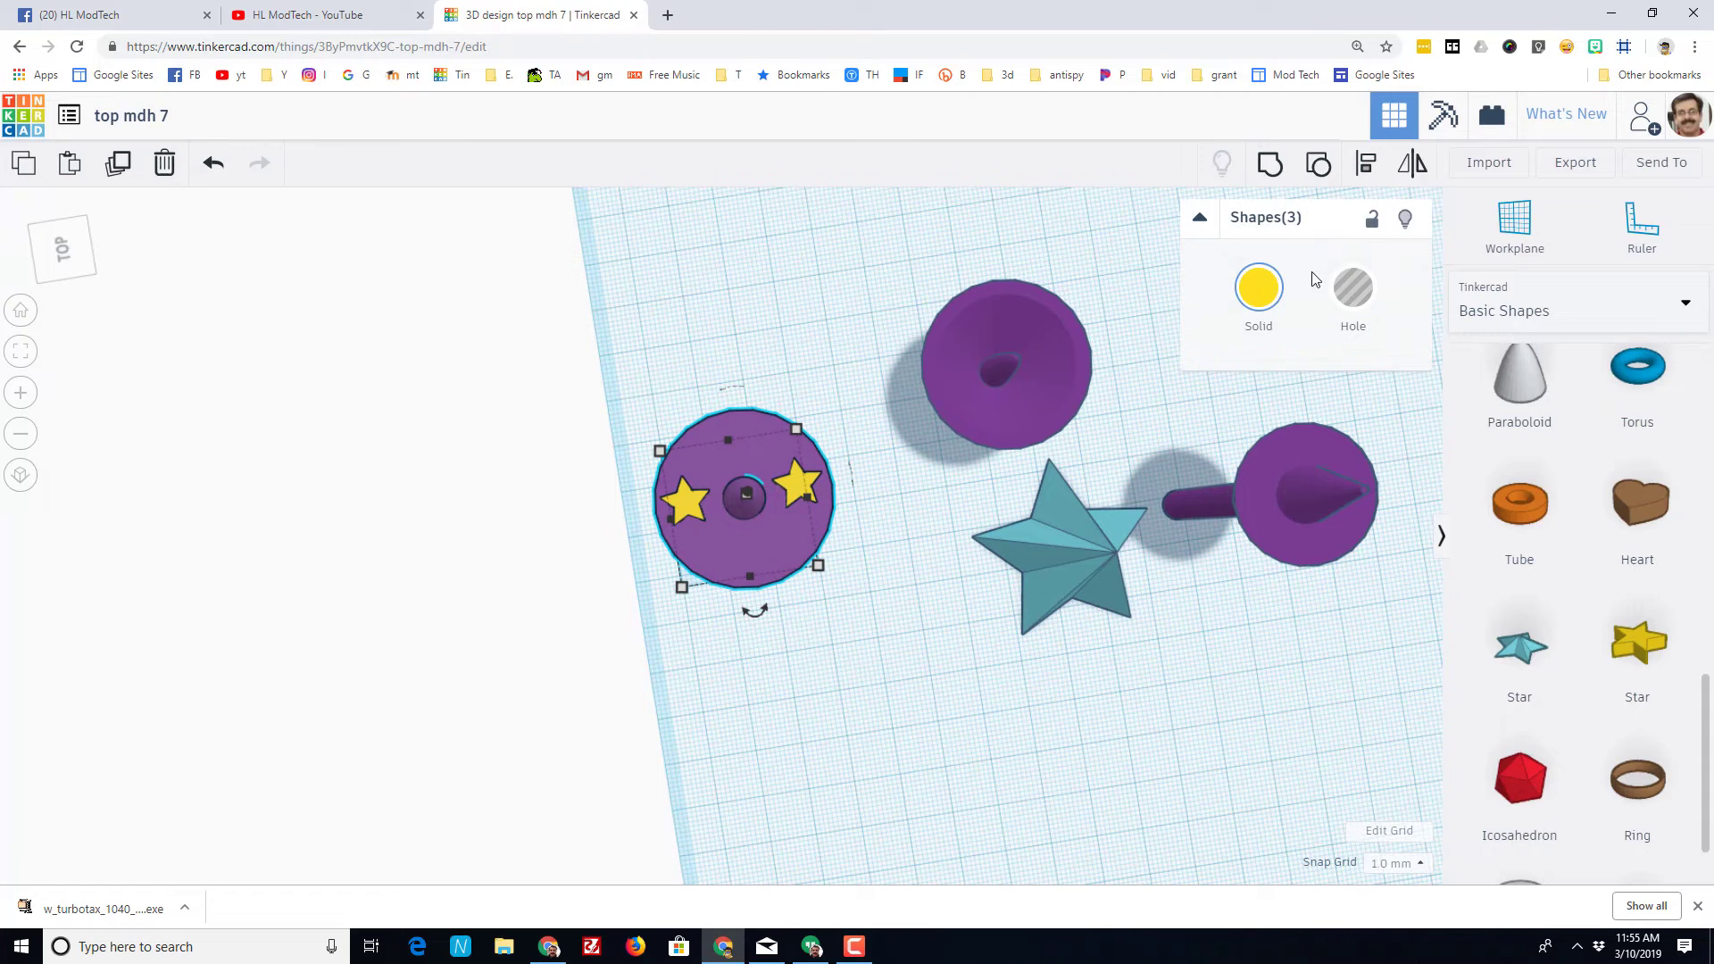
click(1363, 168)
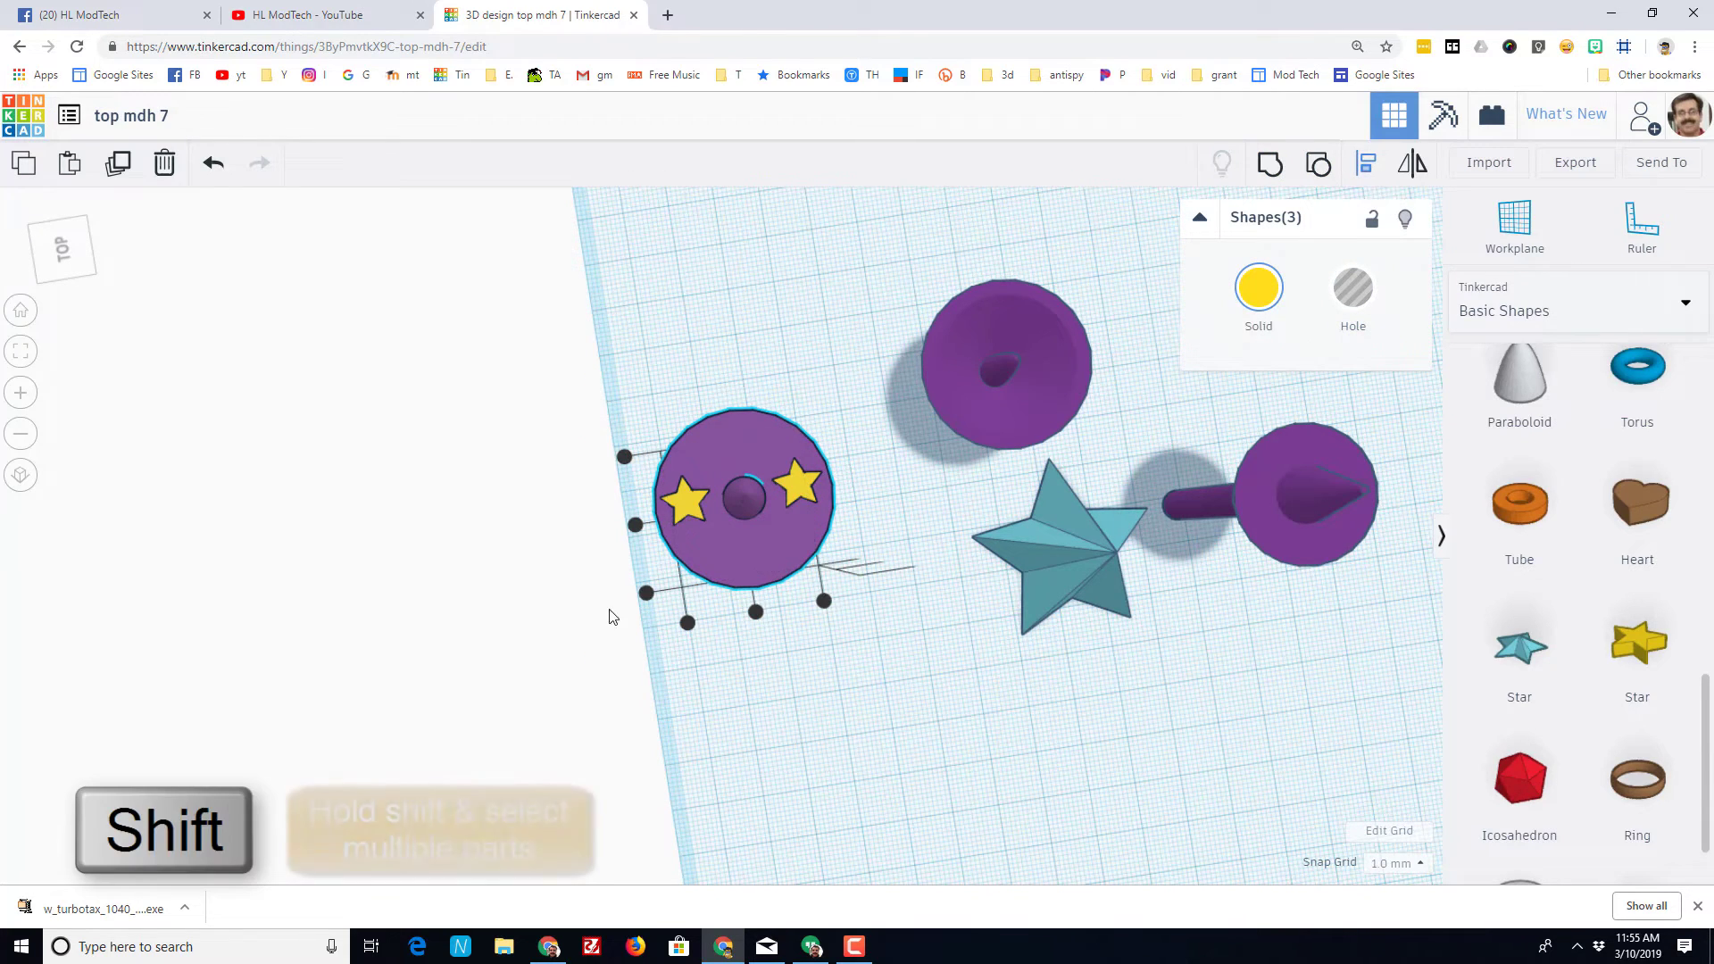
click(731, 644)
- Duplicate the pair of stars and rotate the copies a quarter turn around the ogive
click(690, 513)
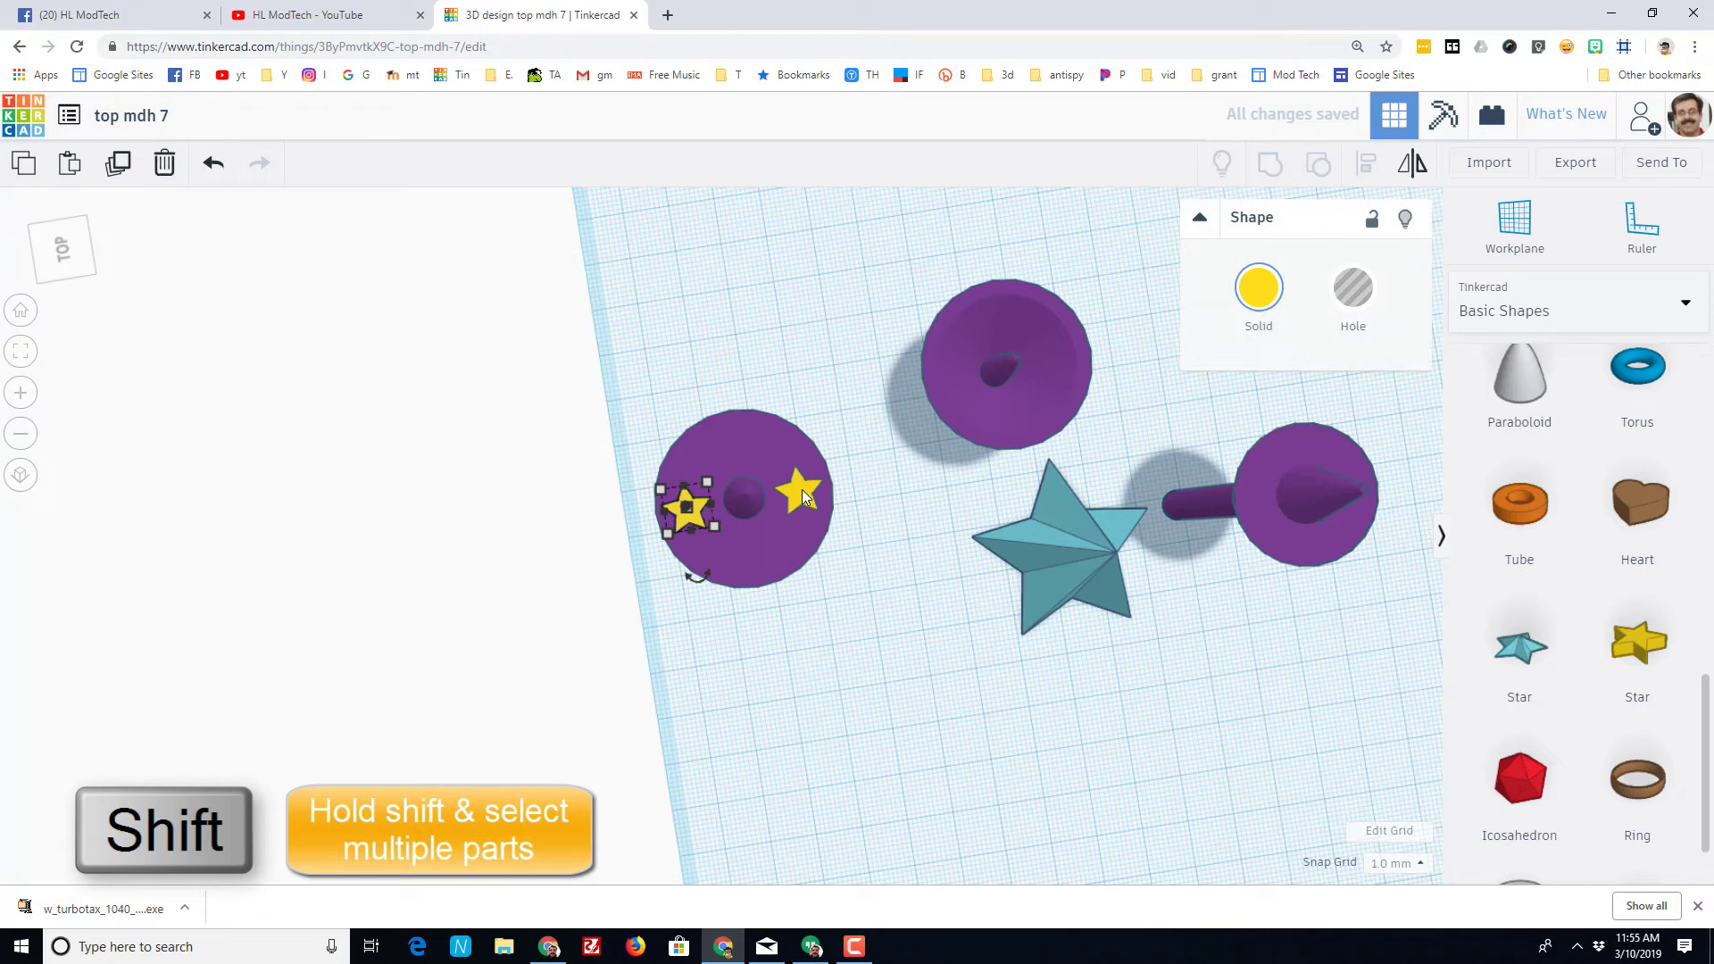
shift+click(803, 494)
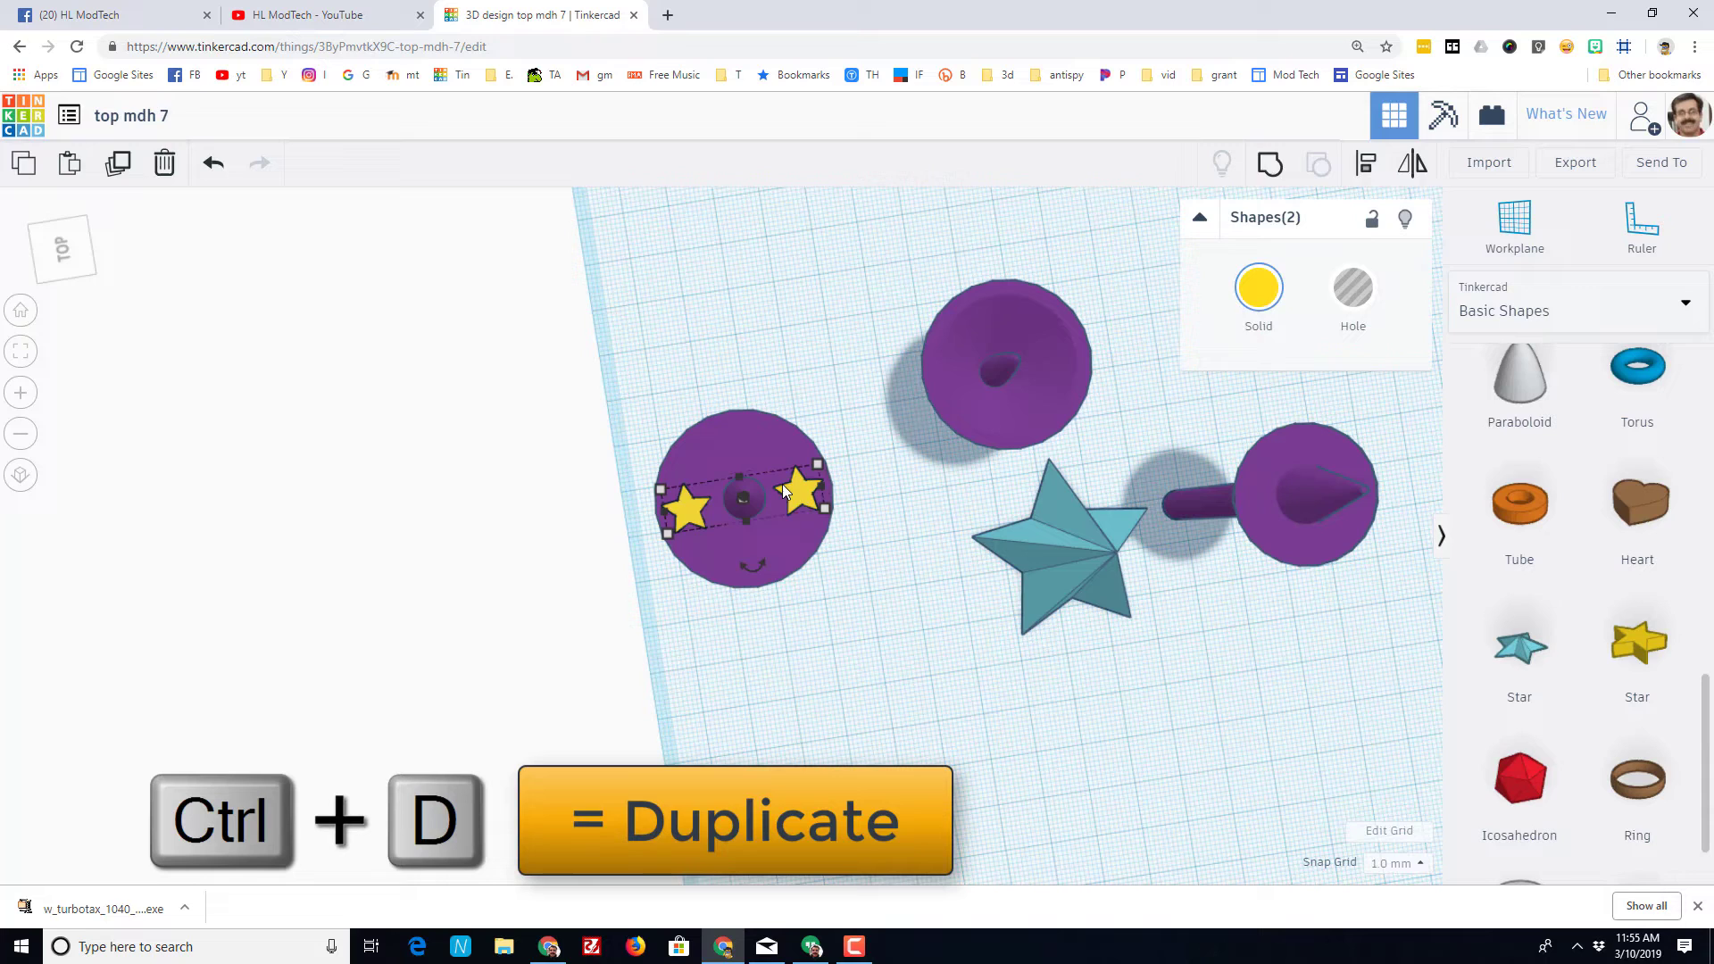
key(ctrl+d)
drag(737, 581, 672, 517)
mouse_move(672, 517)
right_down()
mouse_move(685, 528)
mouse_move(682, 474)
mouse_move(689, 500)
right_up()
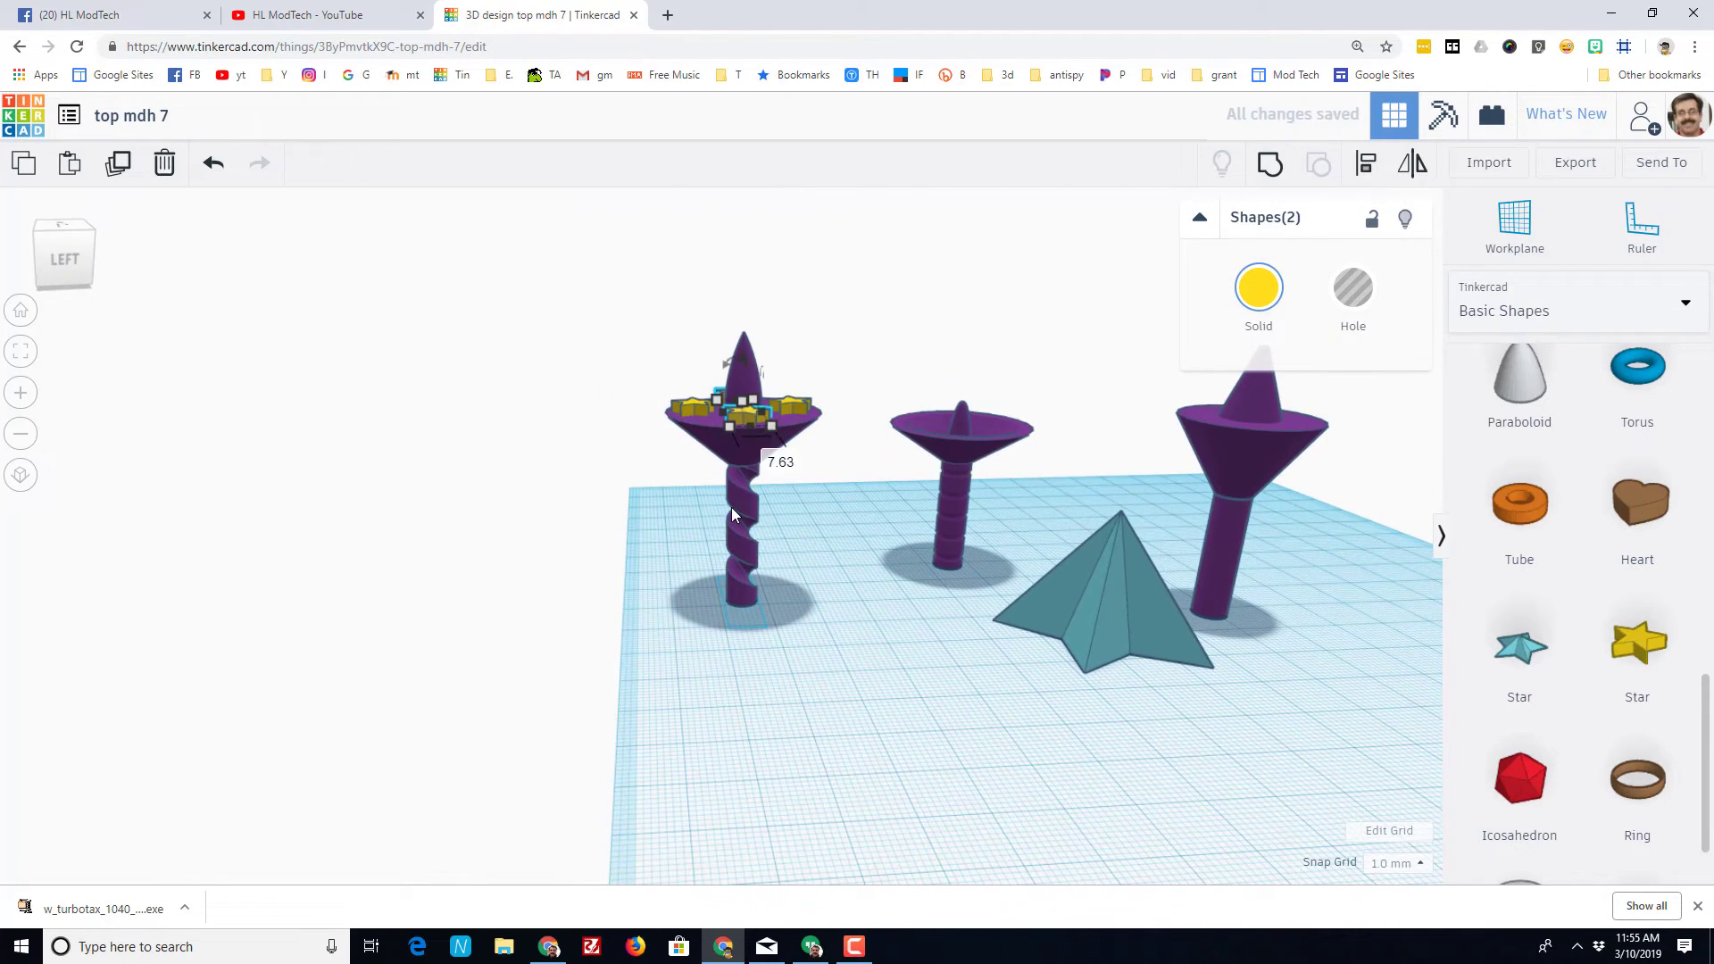
scroll(731, 507, up, 3)
scroll(739, 506, down, 3)
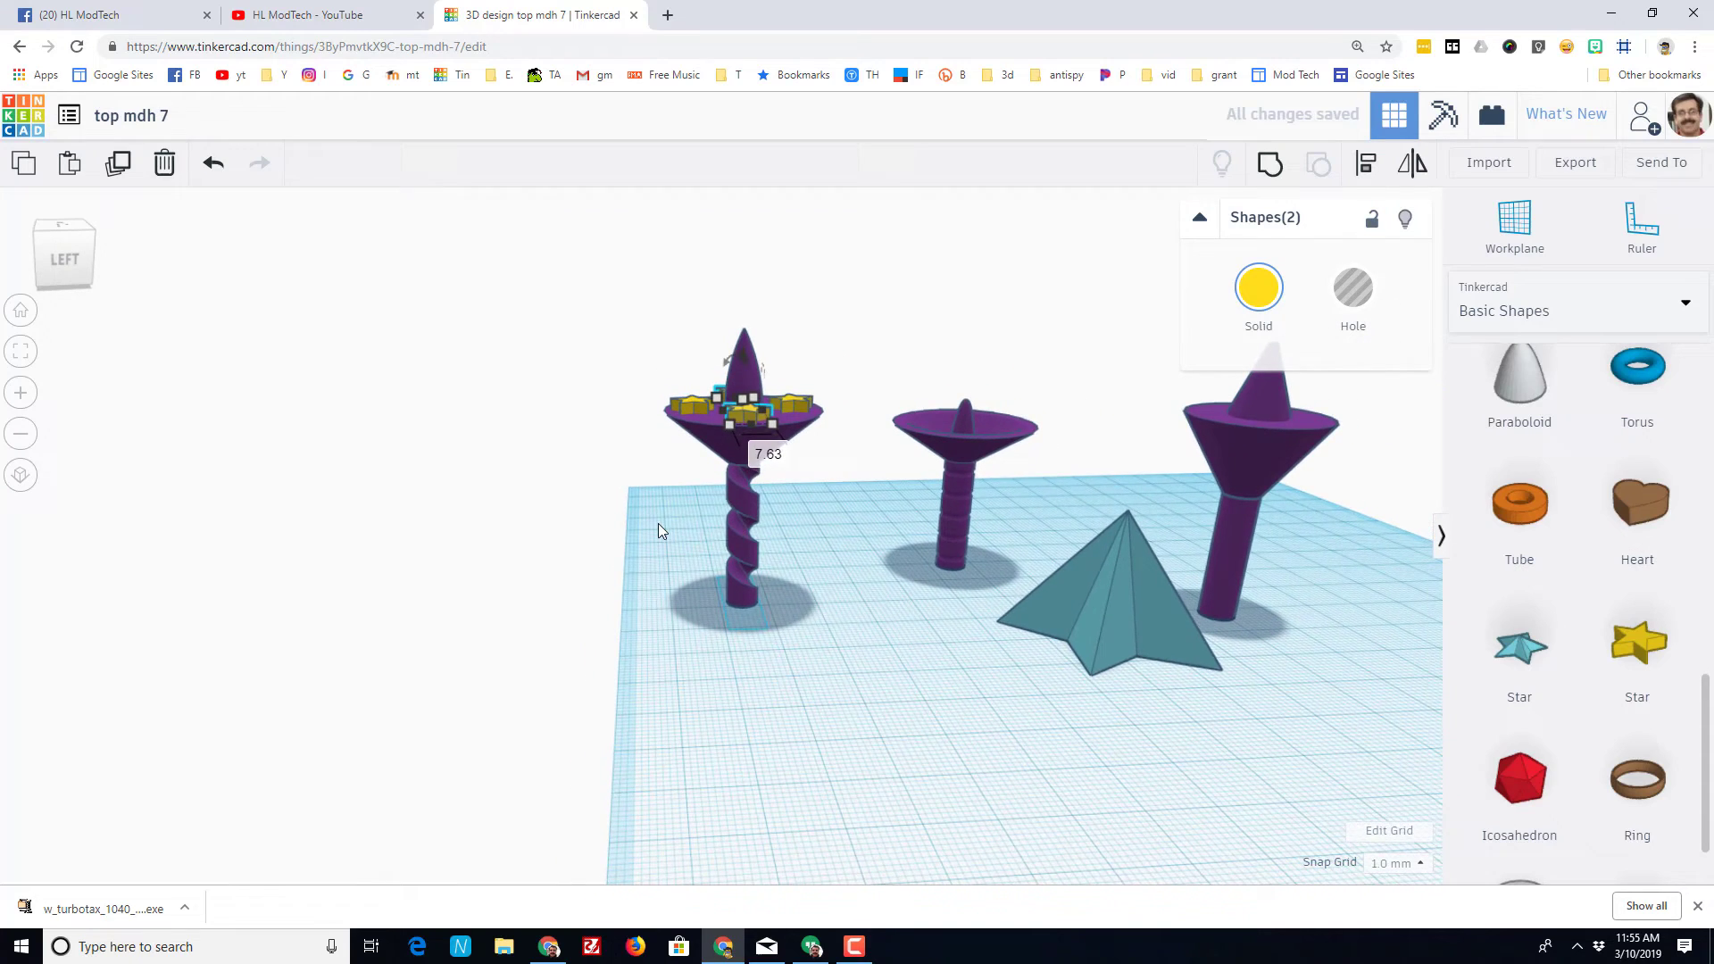
scroll(662, 519, up, 3)
right_drag(664, 522, 677, 575)
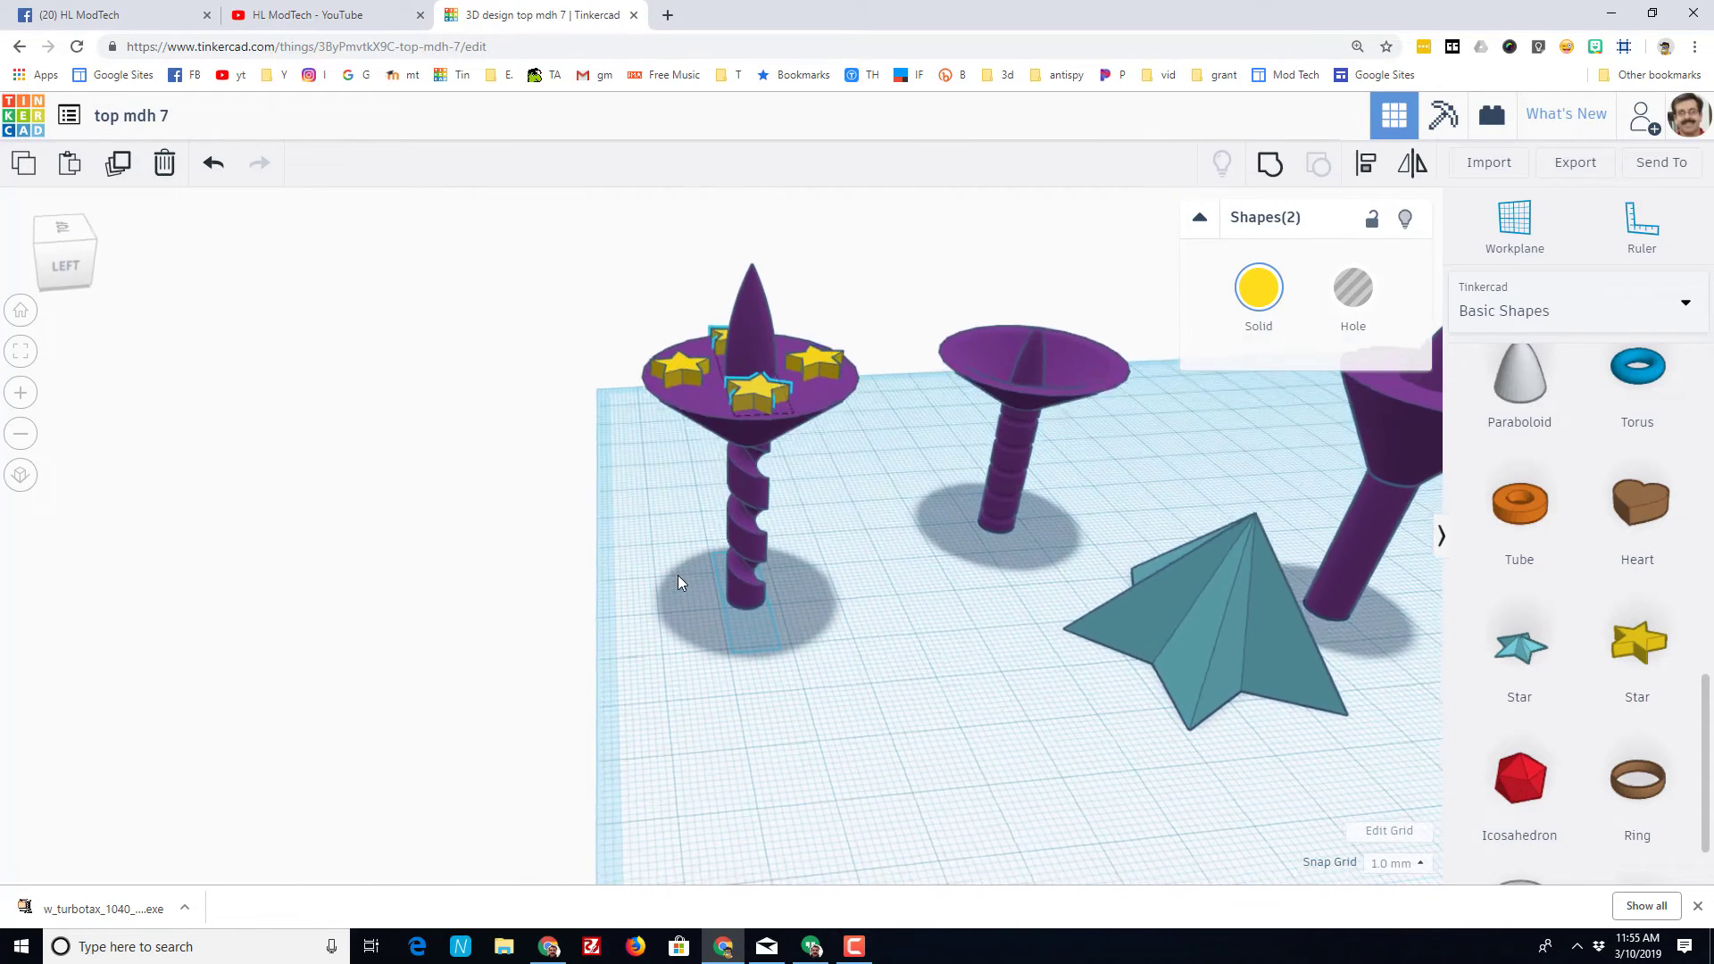
- Select all four stars on the cone and turn them into holes
click(846, 580)
click(751, 409)
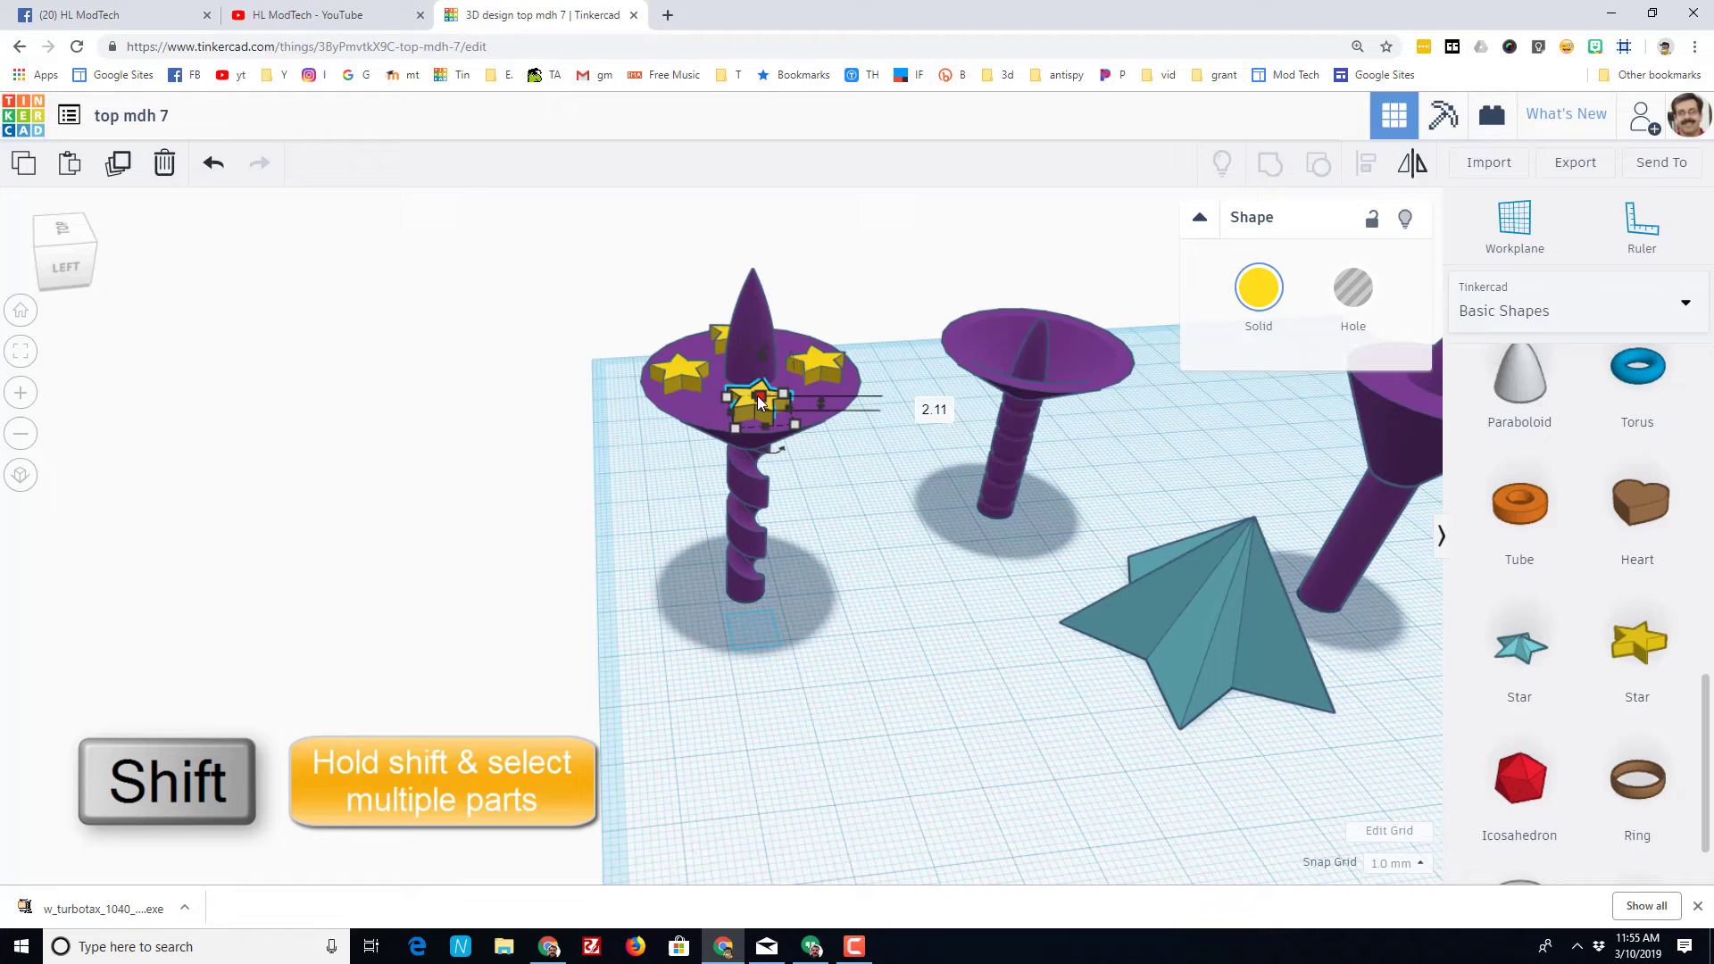
shift+click(682, 366)
shift+click(823, 364)
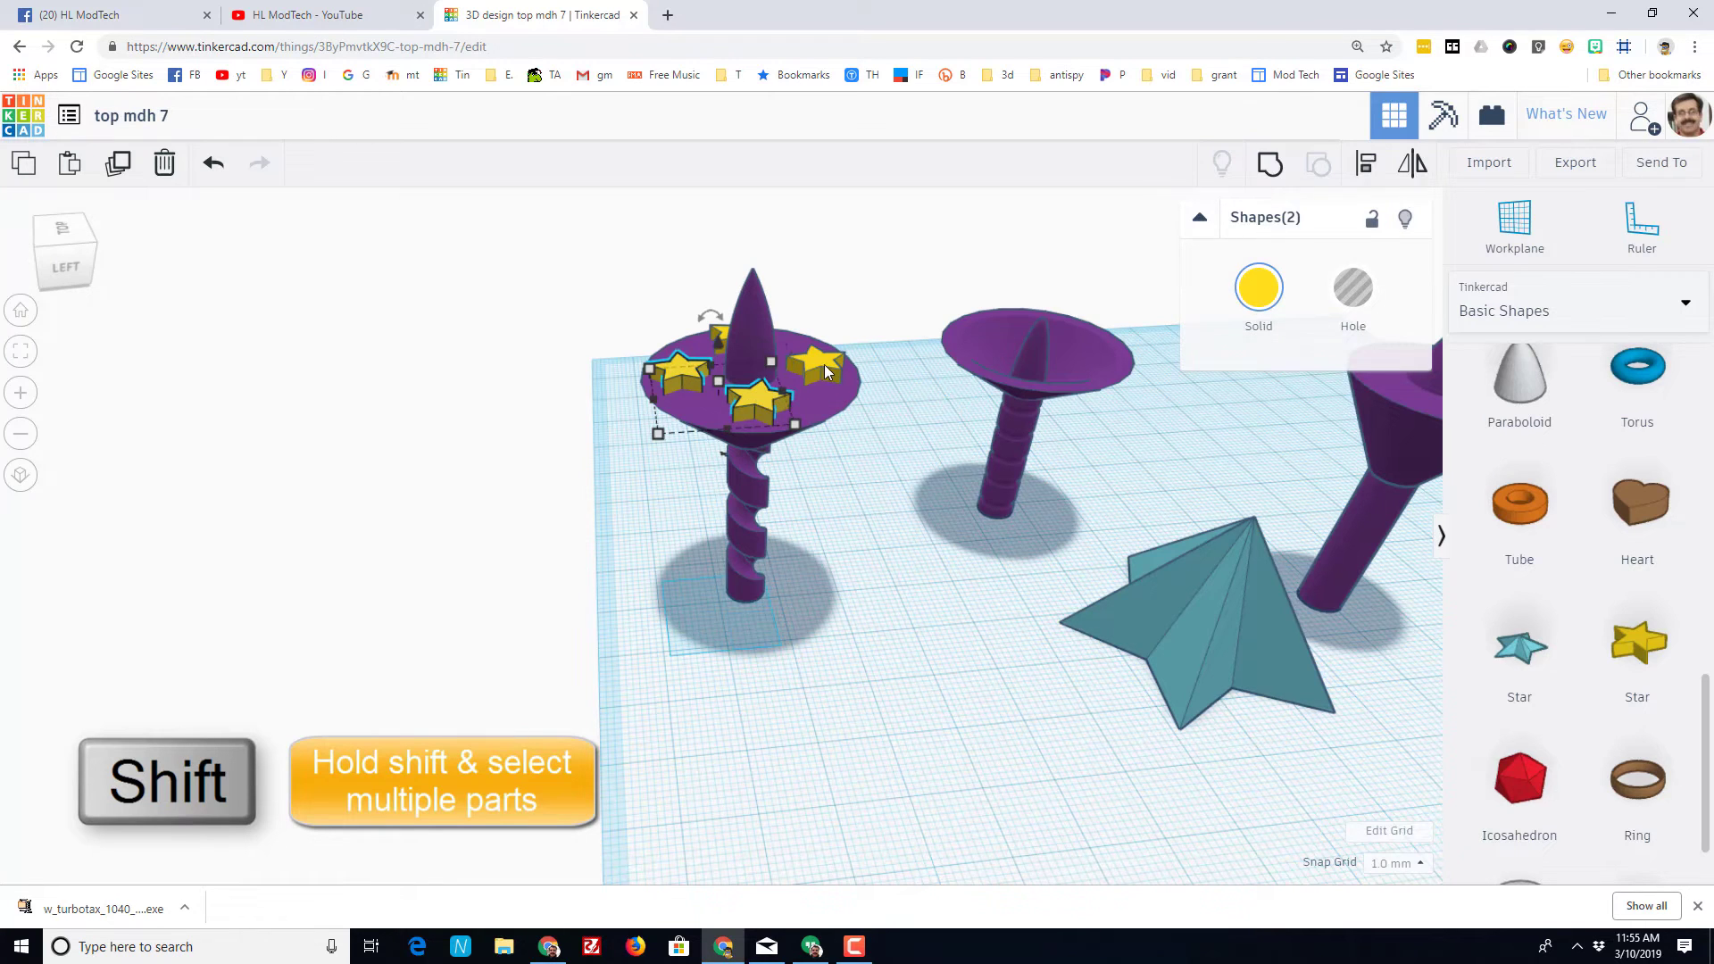
shift+click(724, 339)
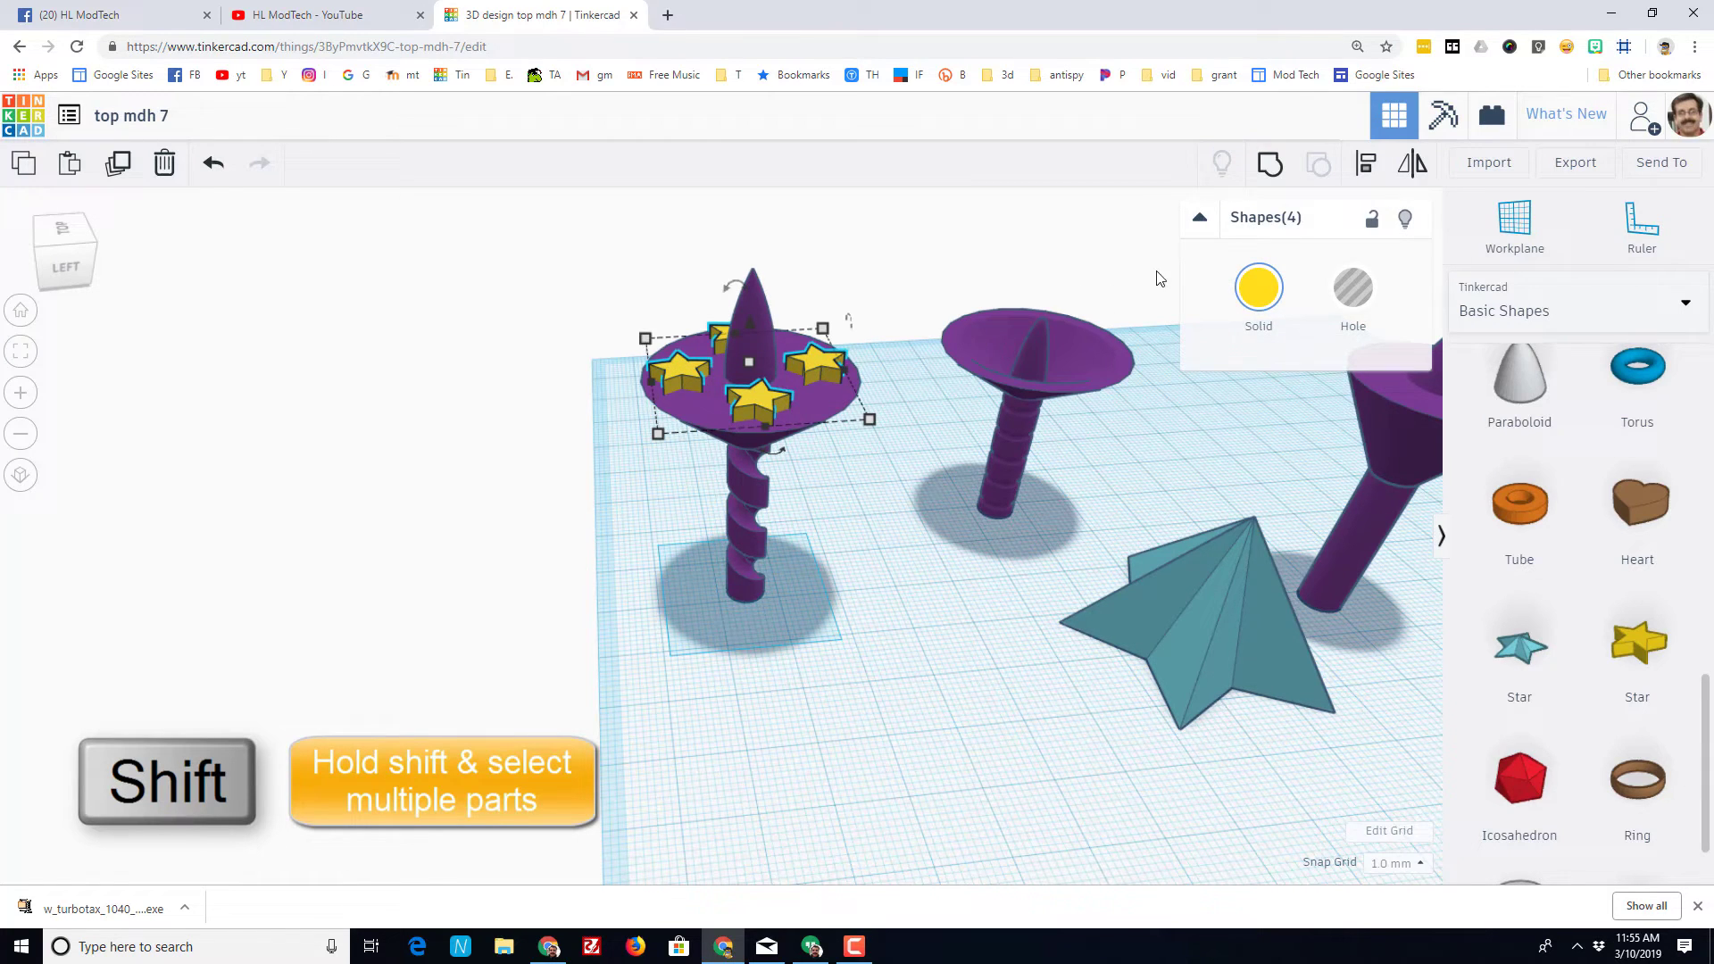
click(1353, 287)
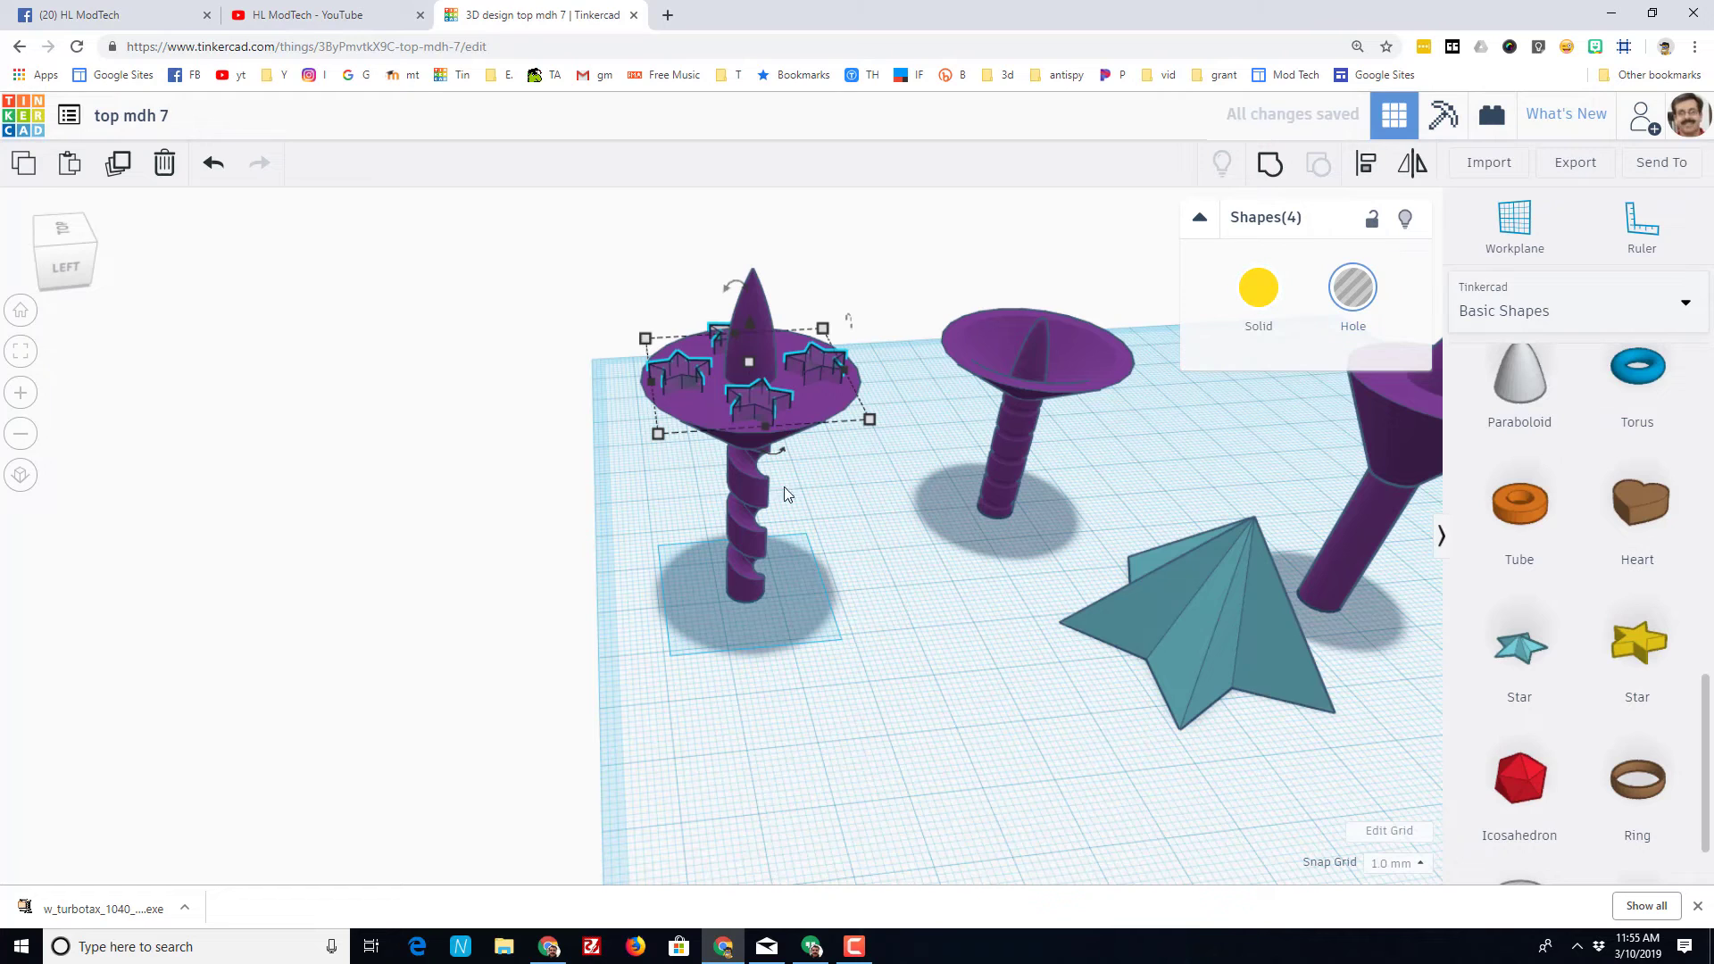
- Stretch the four star holes taller and lower them 6 mm so their base sits 34 mm above the grid
right_drag(784, 485, 741, 336)
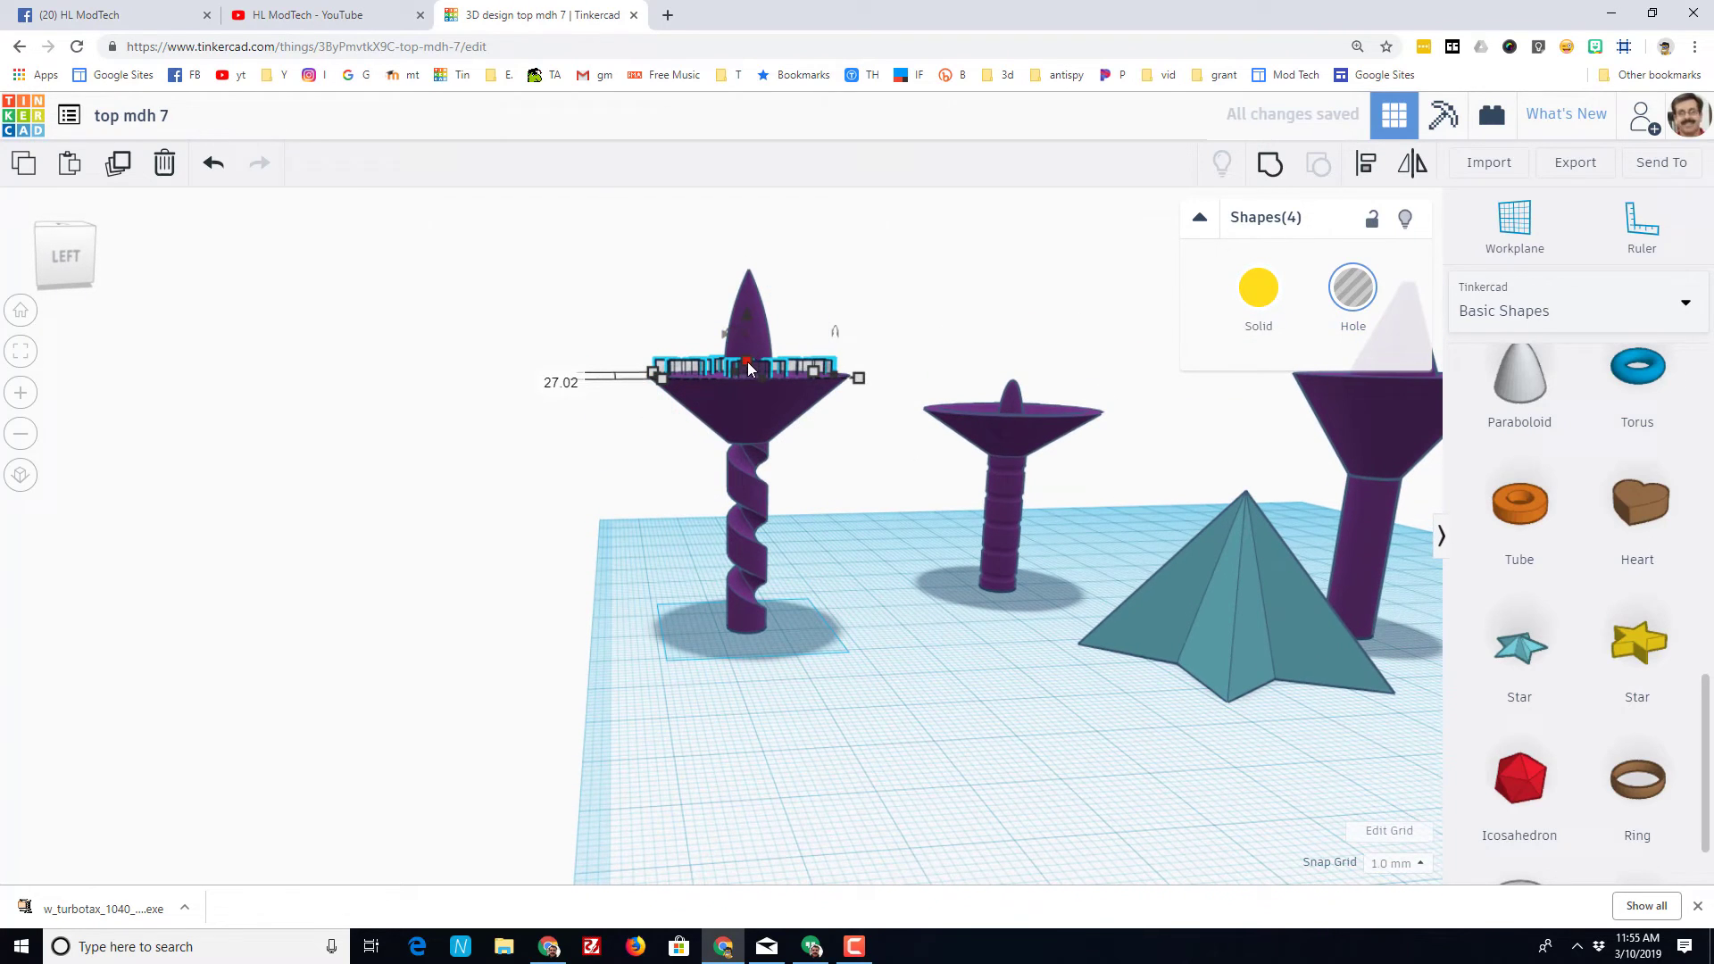
drag(748, 362, 746, 301)
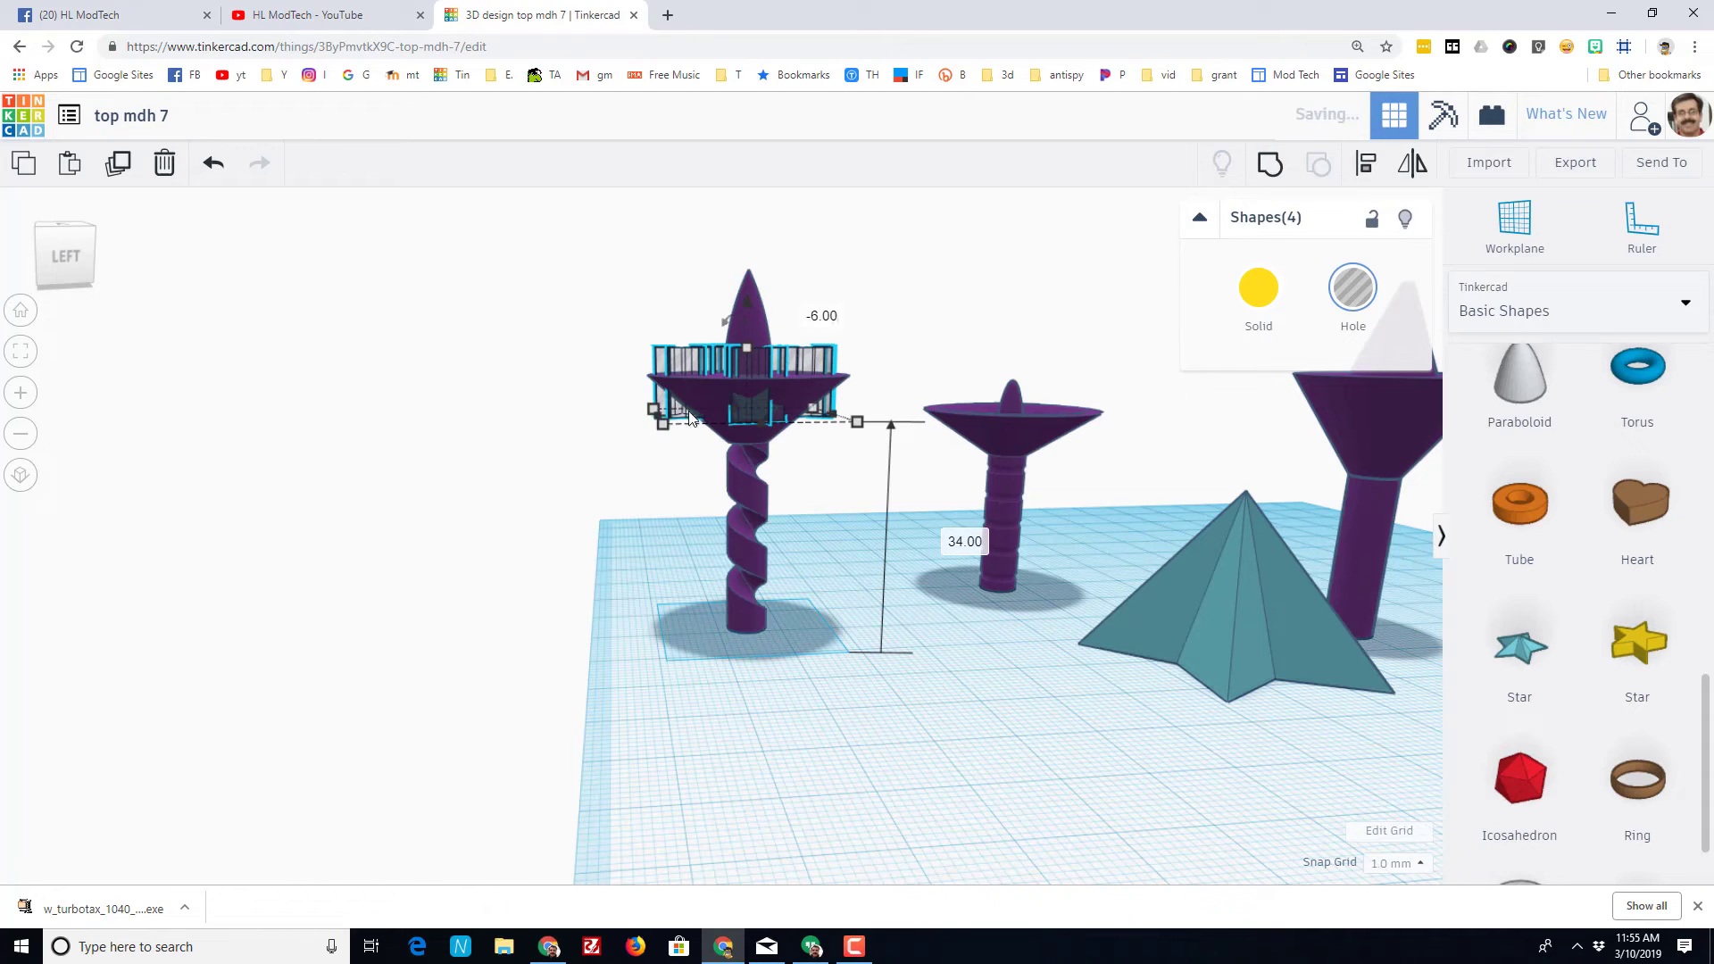
click(89, 229)
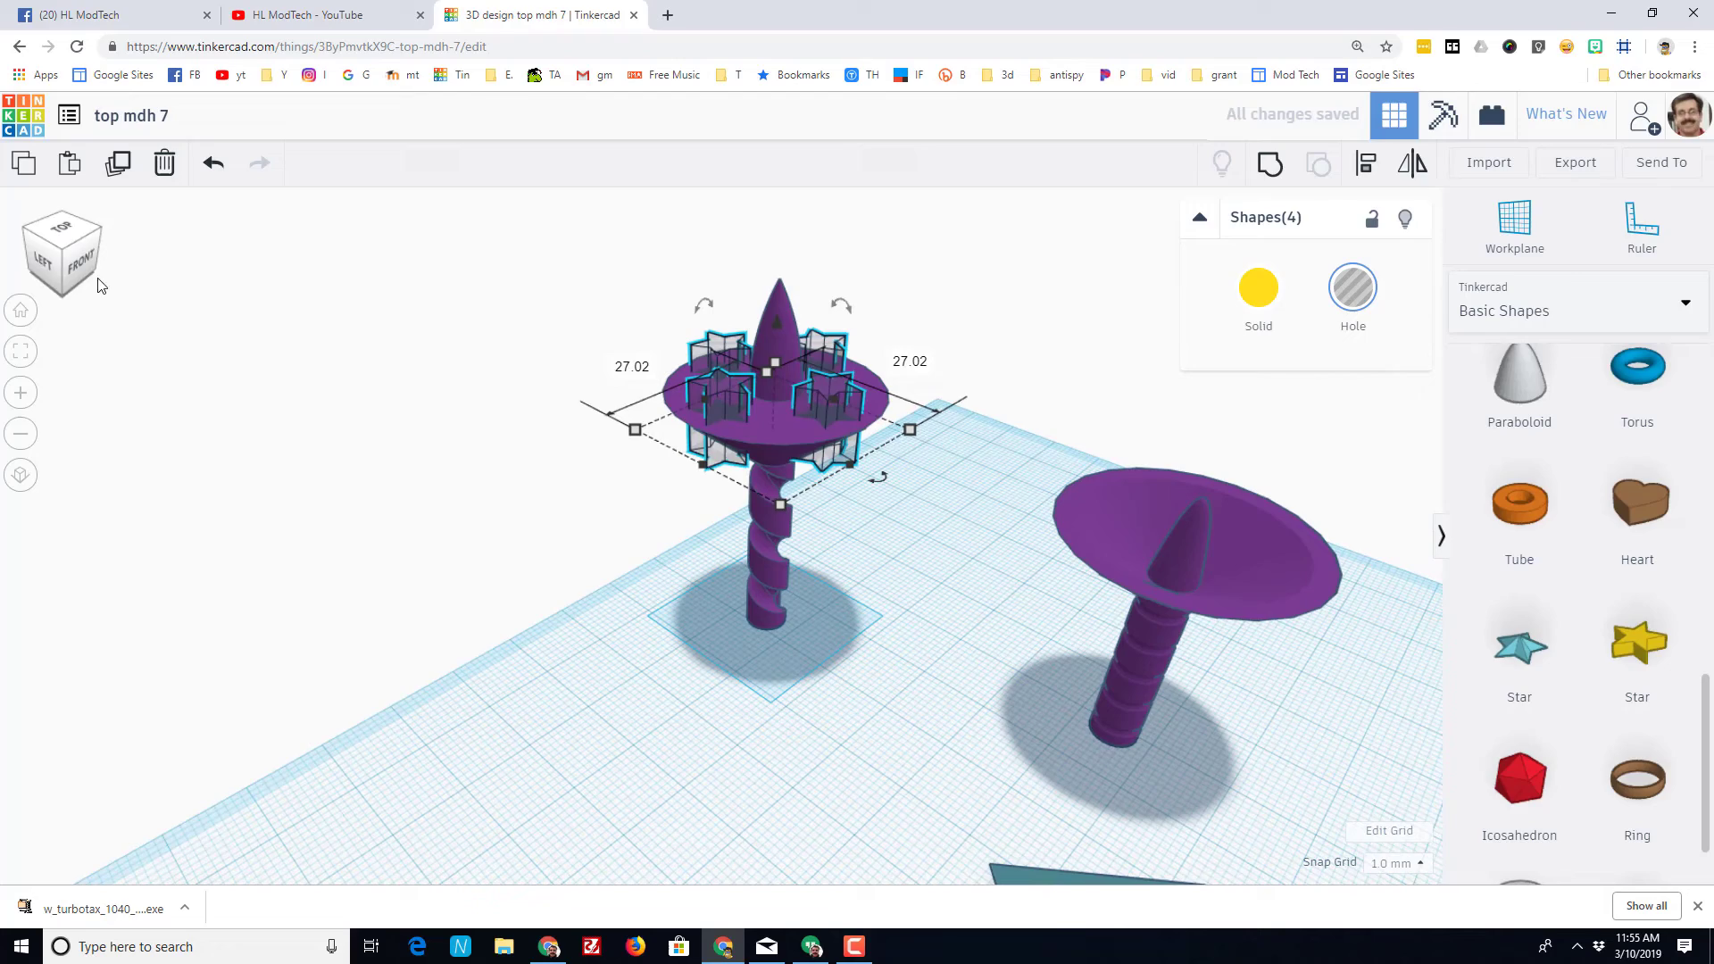
- Group the four star holes with the spinning top to cut them through the cone
right_drag(1053, 429, 1133, 323)
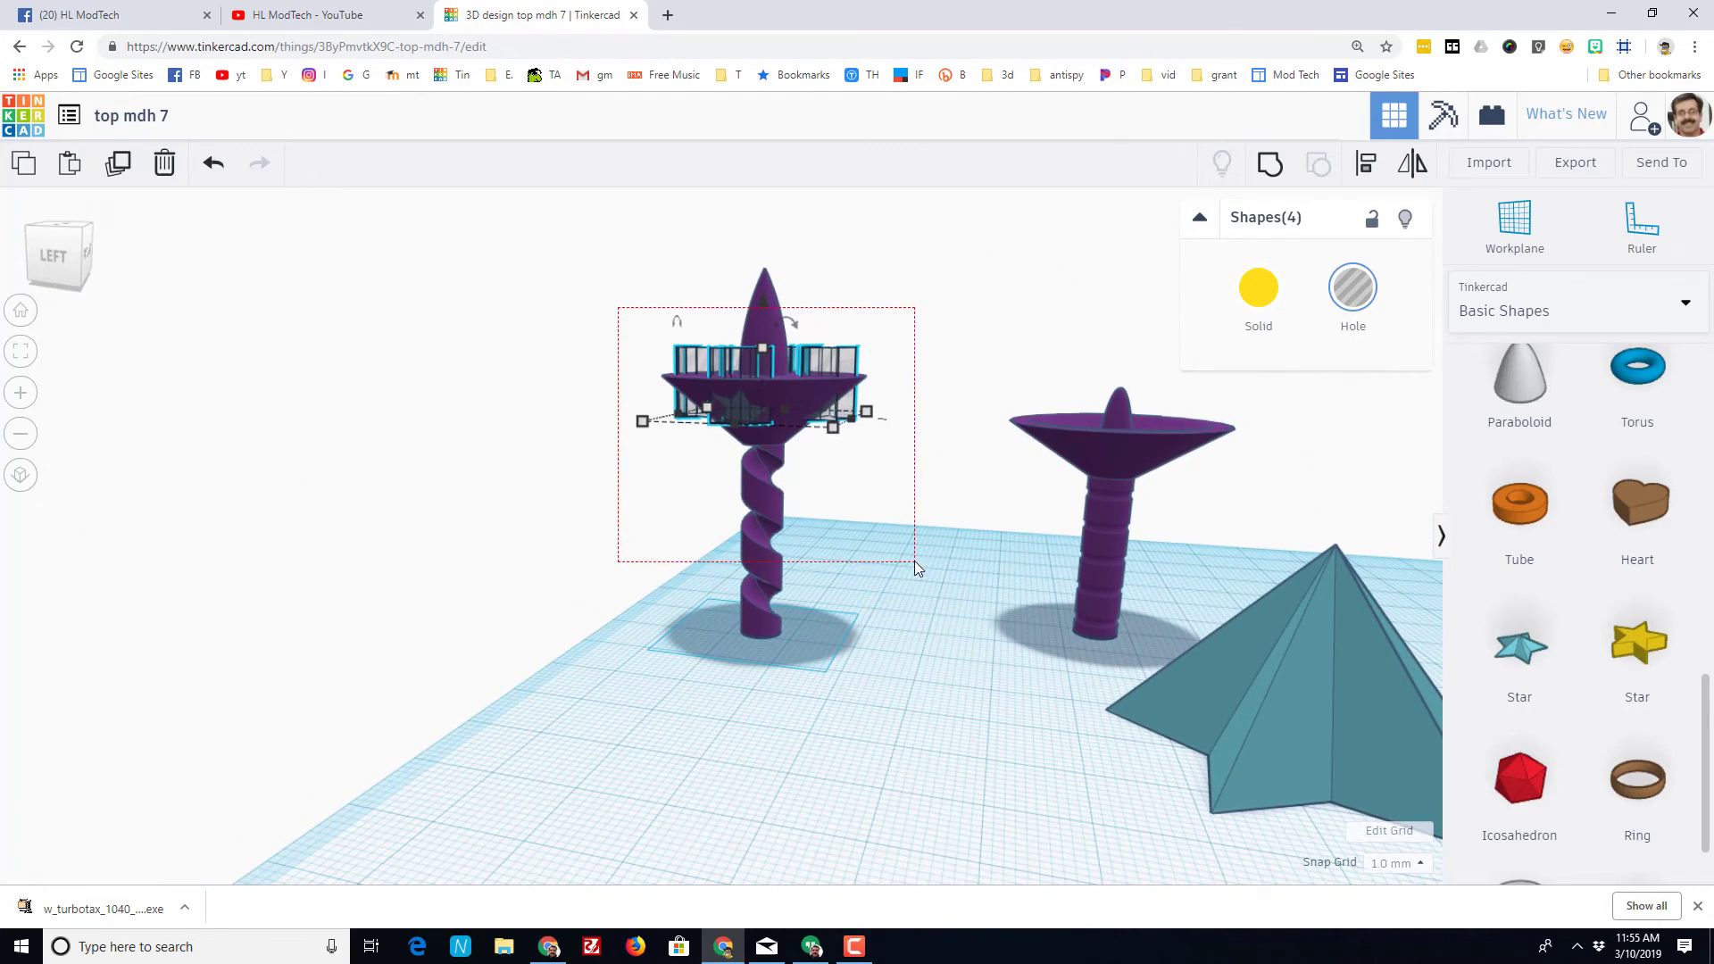
drag(914, 561, 914, 561)
click(1280, 183)
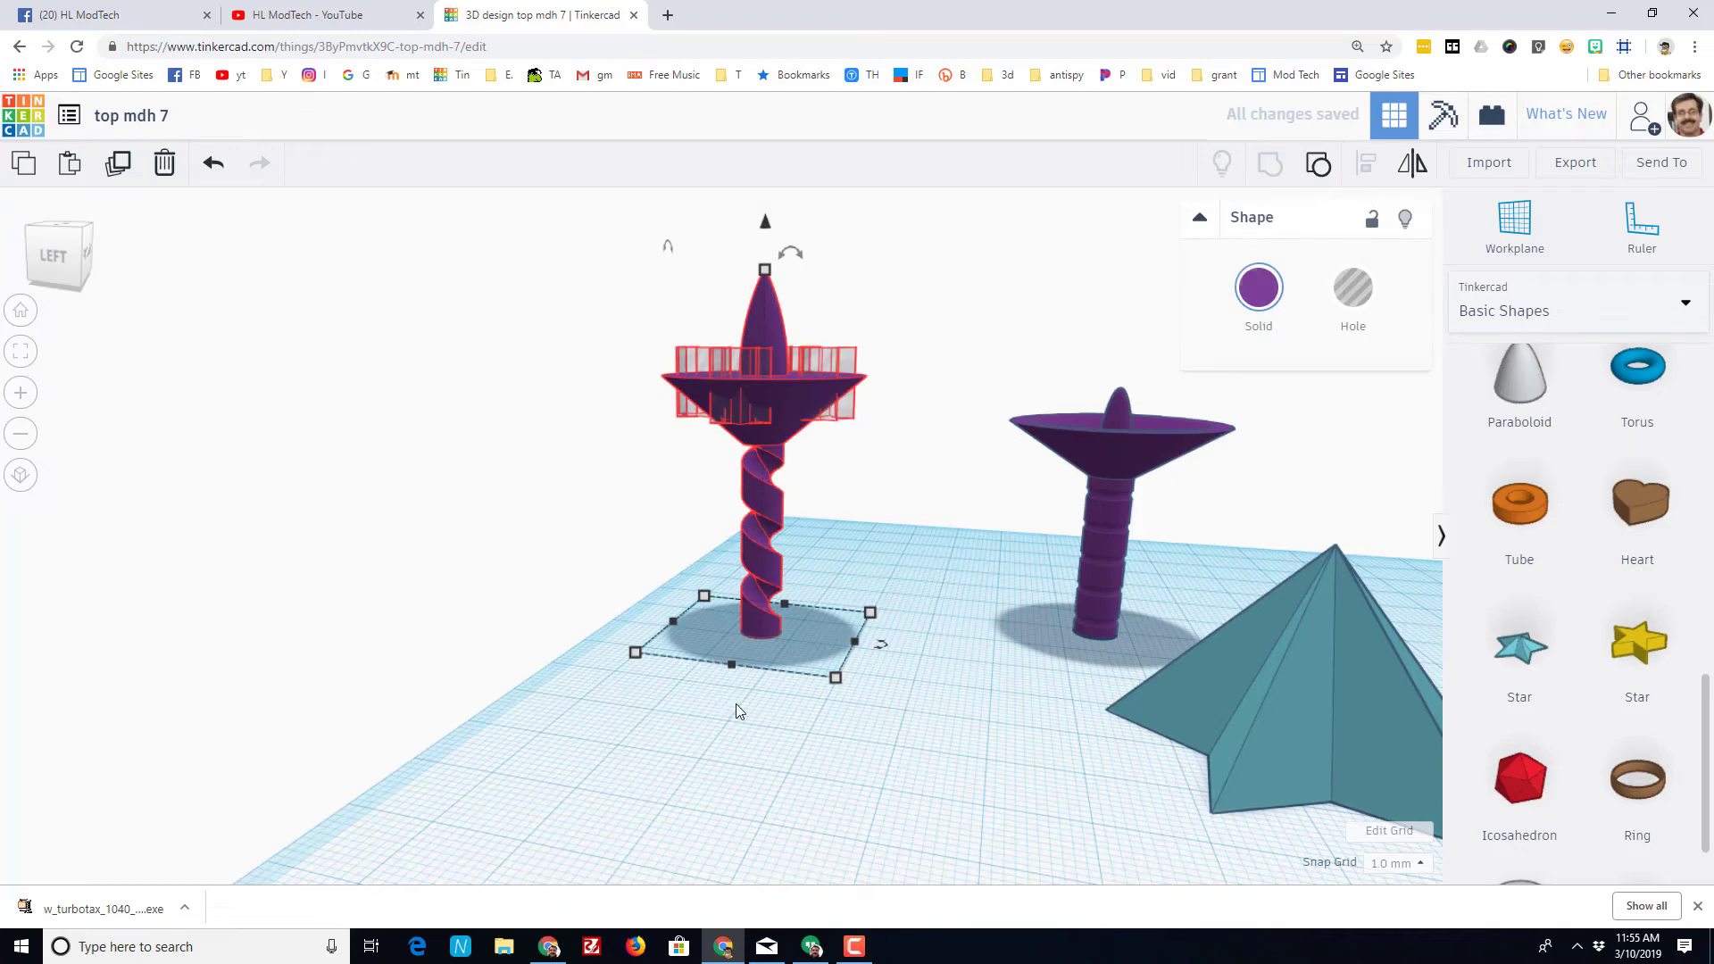
right_drag(618, 702, 678, 623)
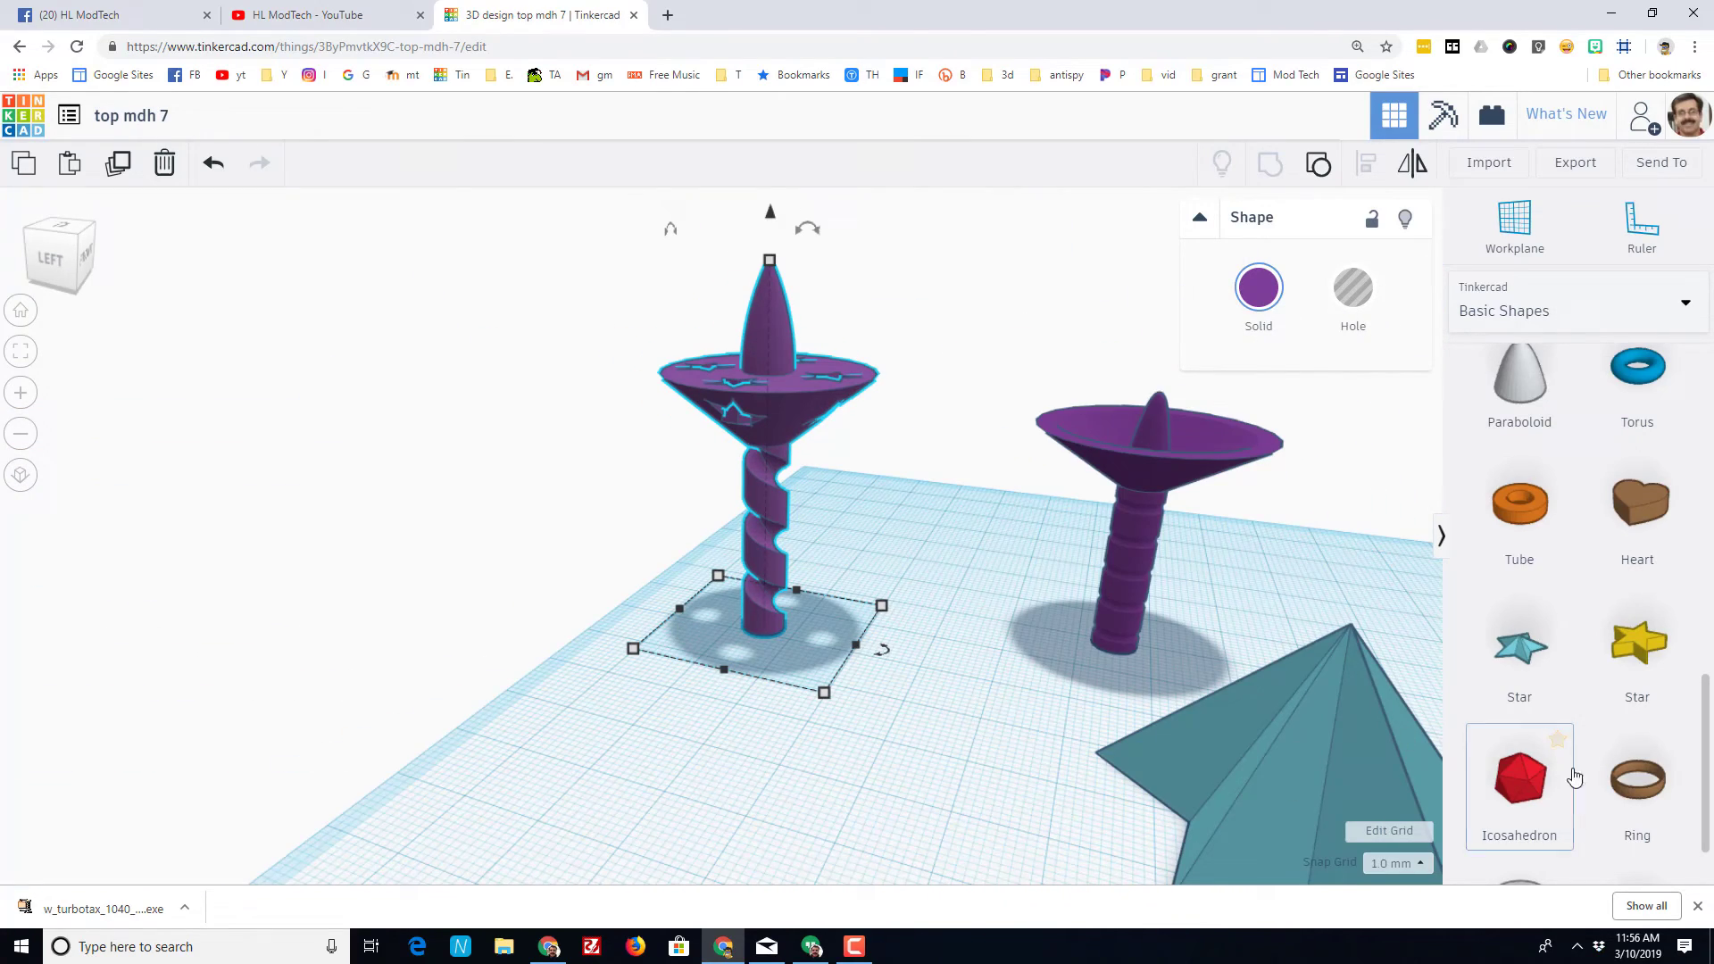
- Look through the basic shapes and page through the complete shape generator collection for other shapes usable on a top
scroll(1574, 777, down, 1)
scroll(1574, 778, up, 6)
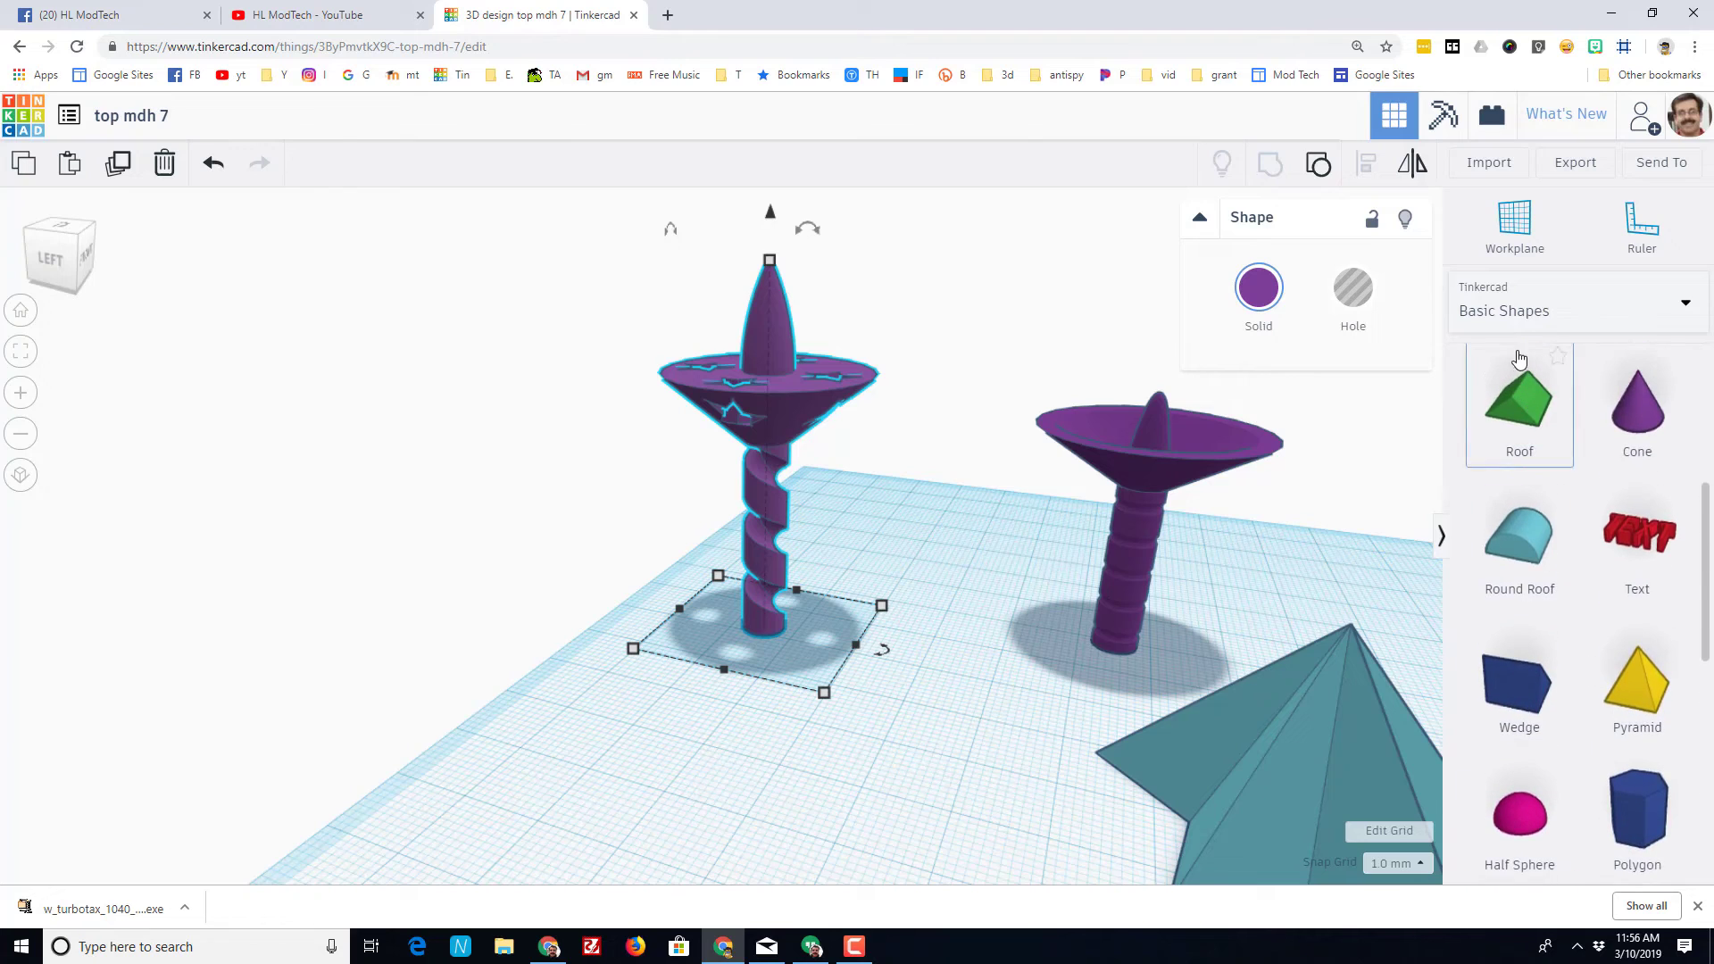
click(1508, 305)
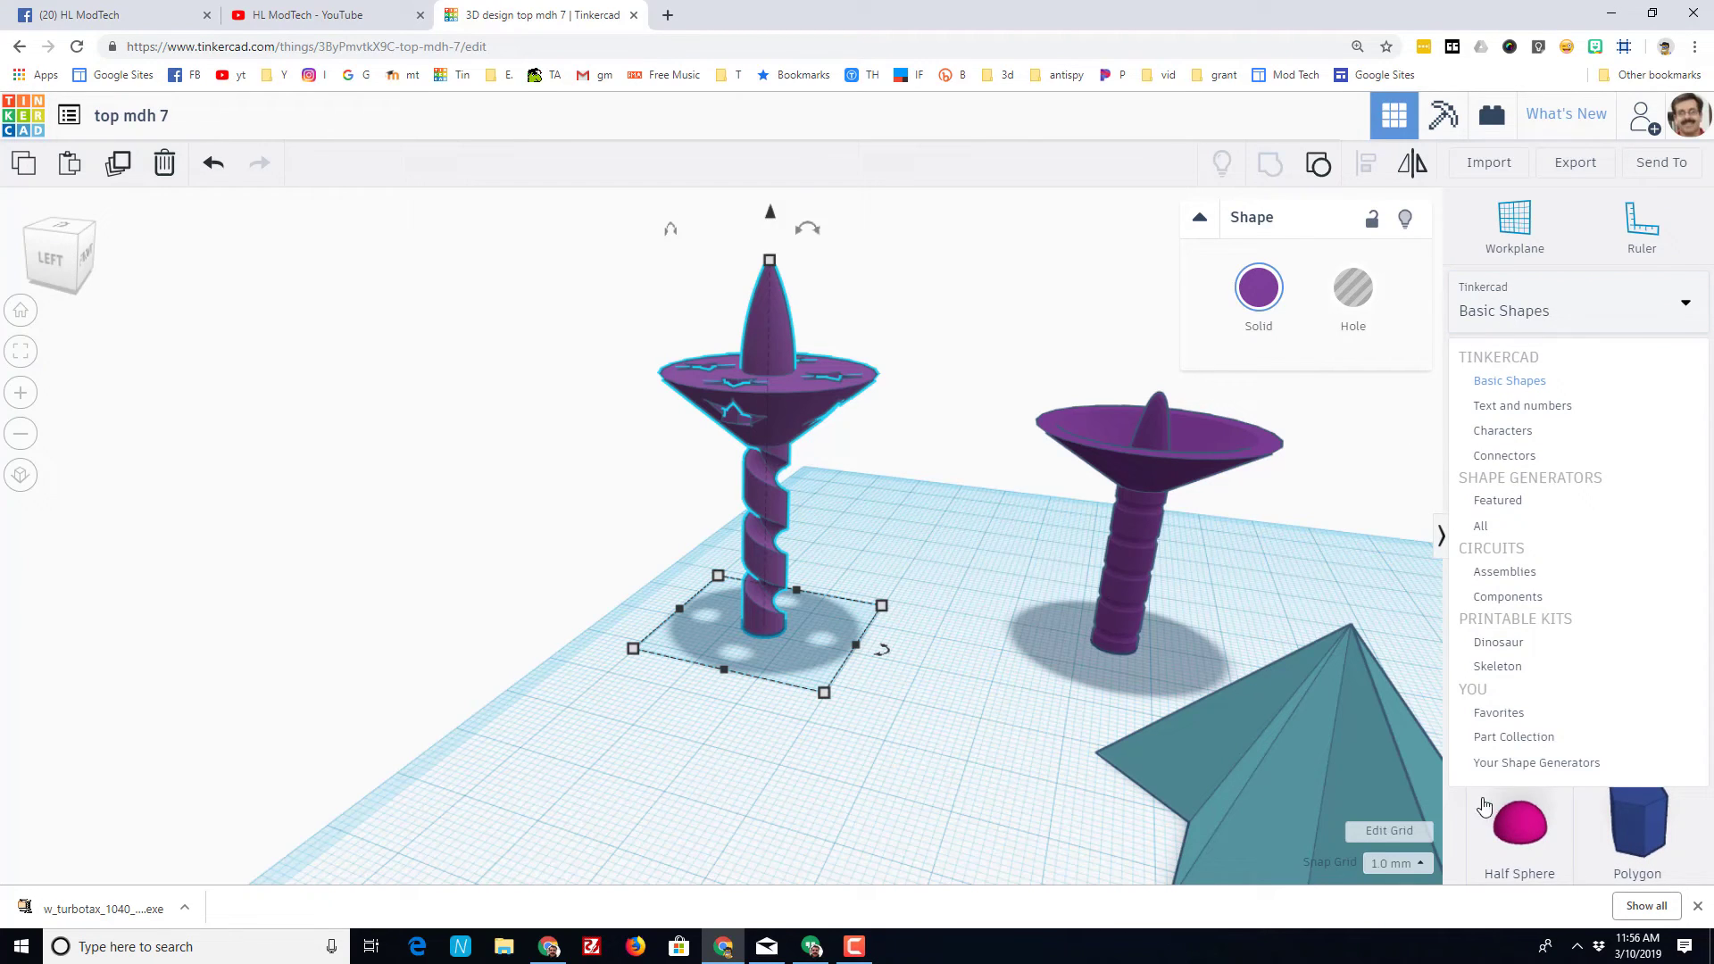
click(1482, 526)
scroll(1653, 804, down, 2)
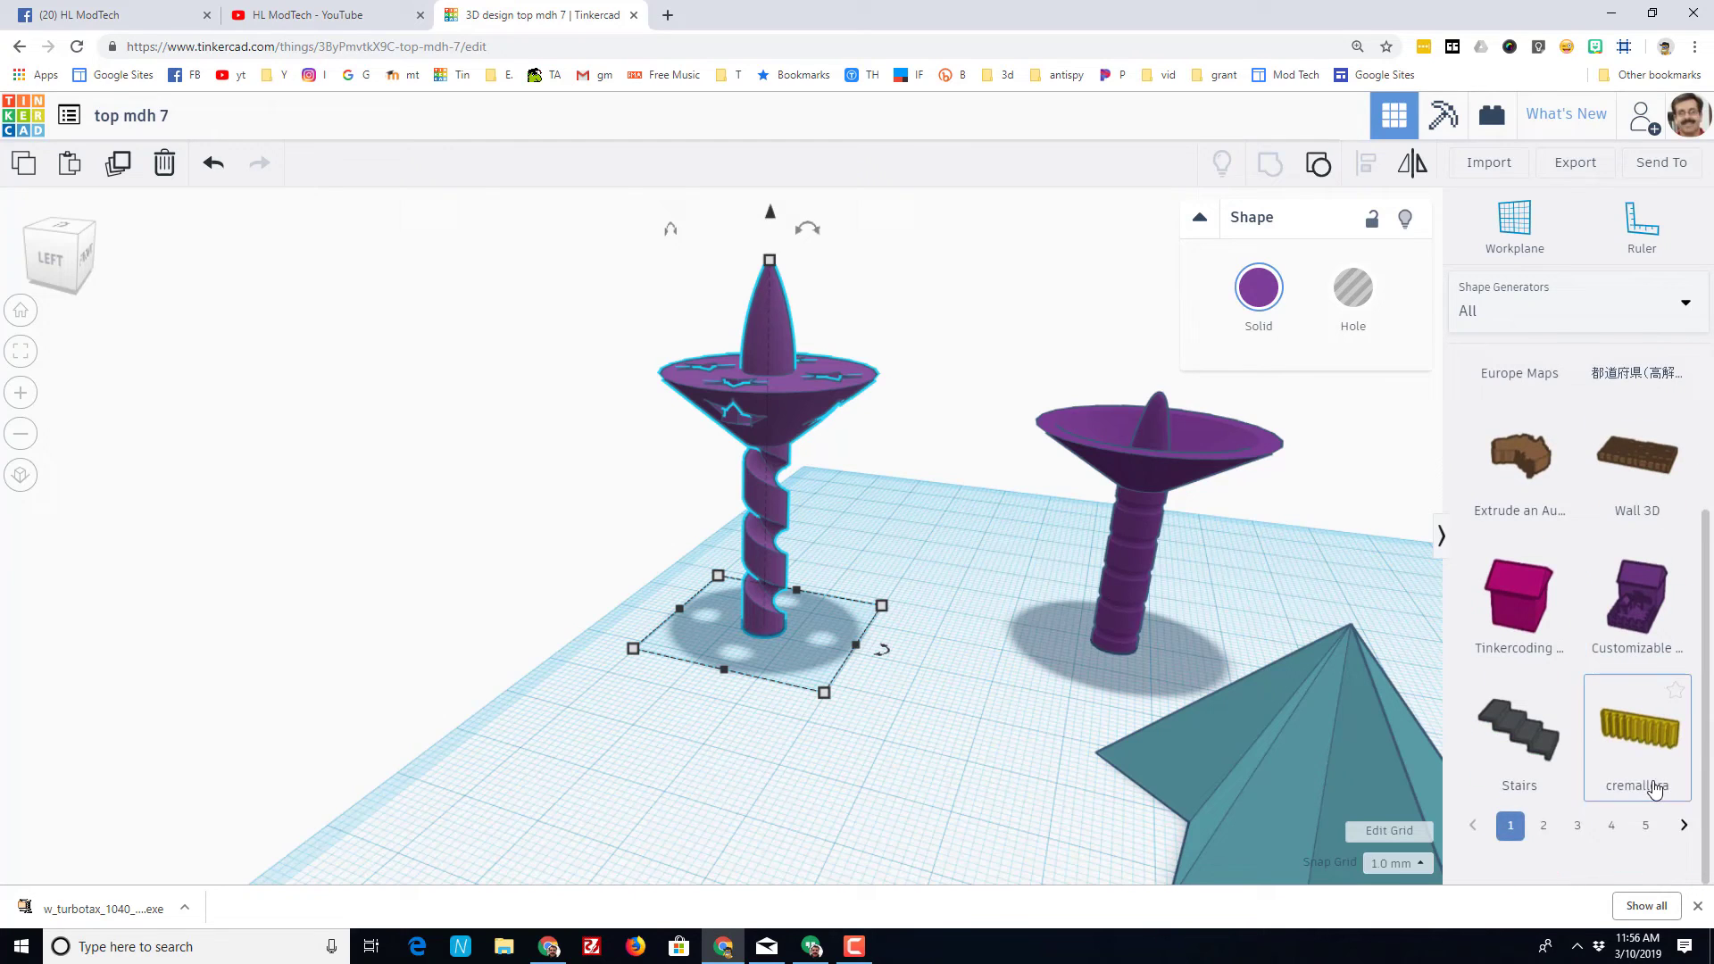
click(1682, 867)
click(1682, 867)
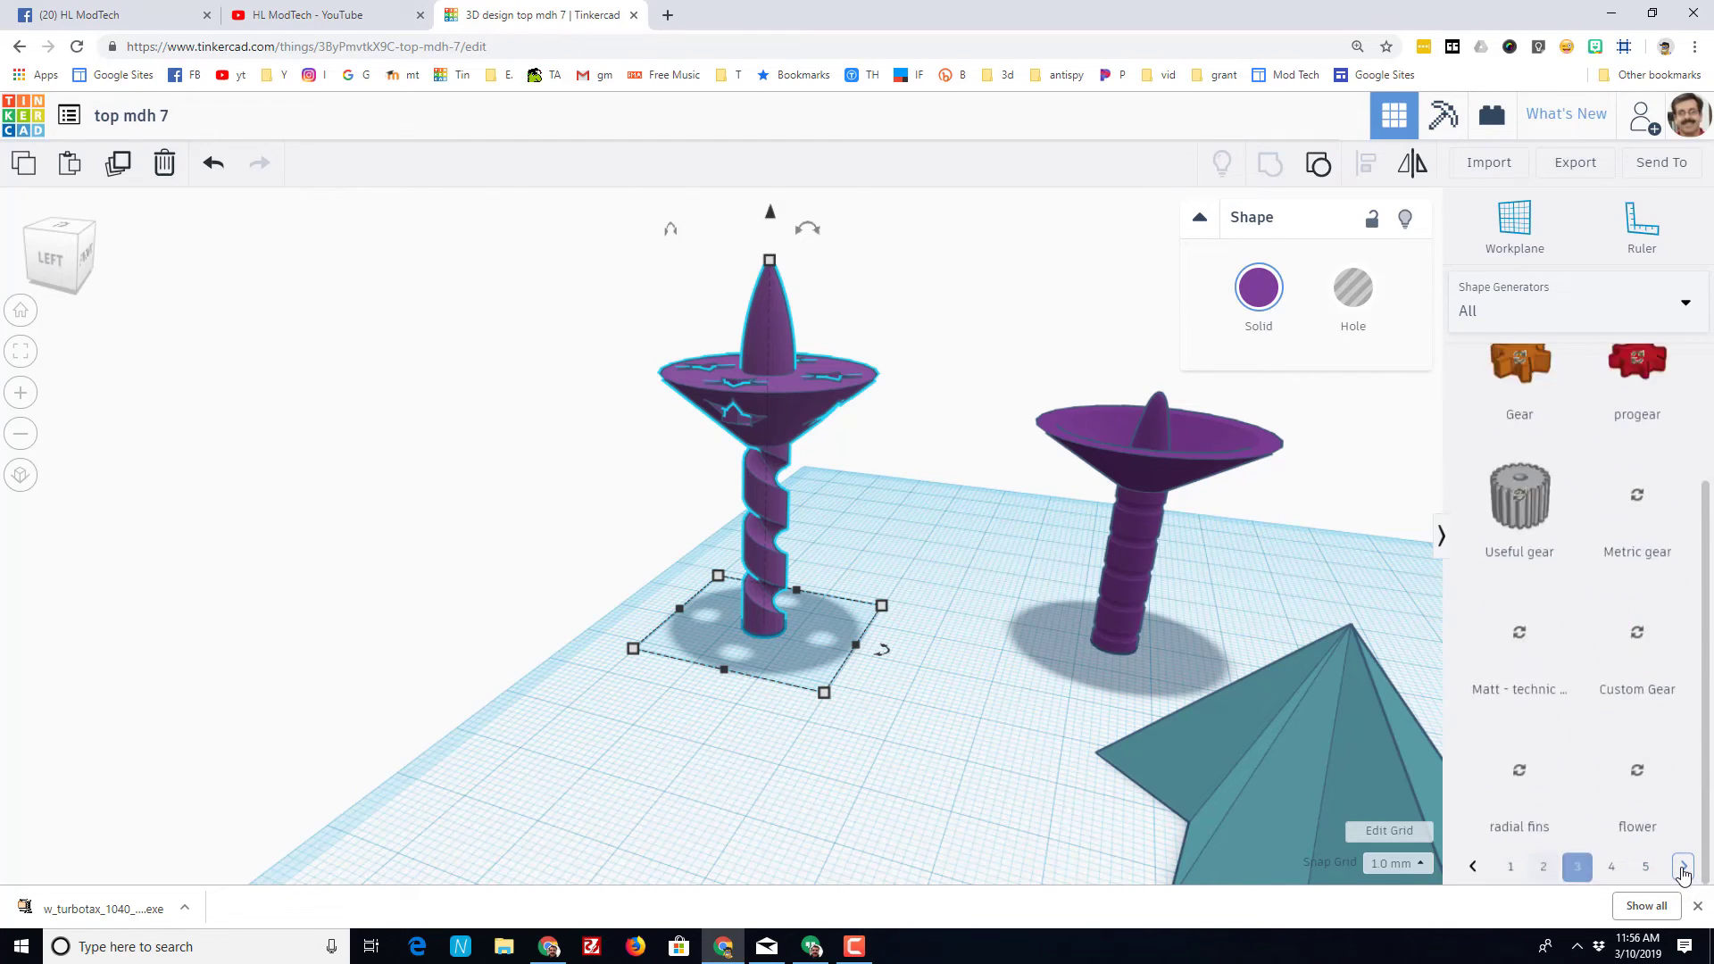
click(1681, 867)
click(1682, 867)
click(1682, 867)
click(1682, 867)
click(1682, 867)
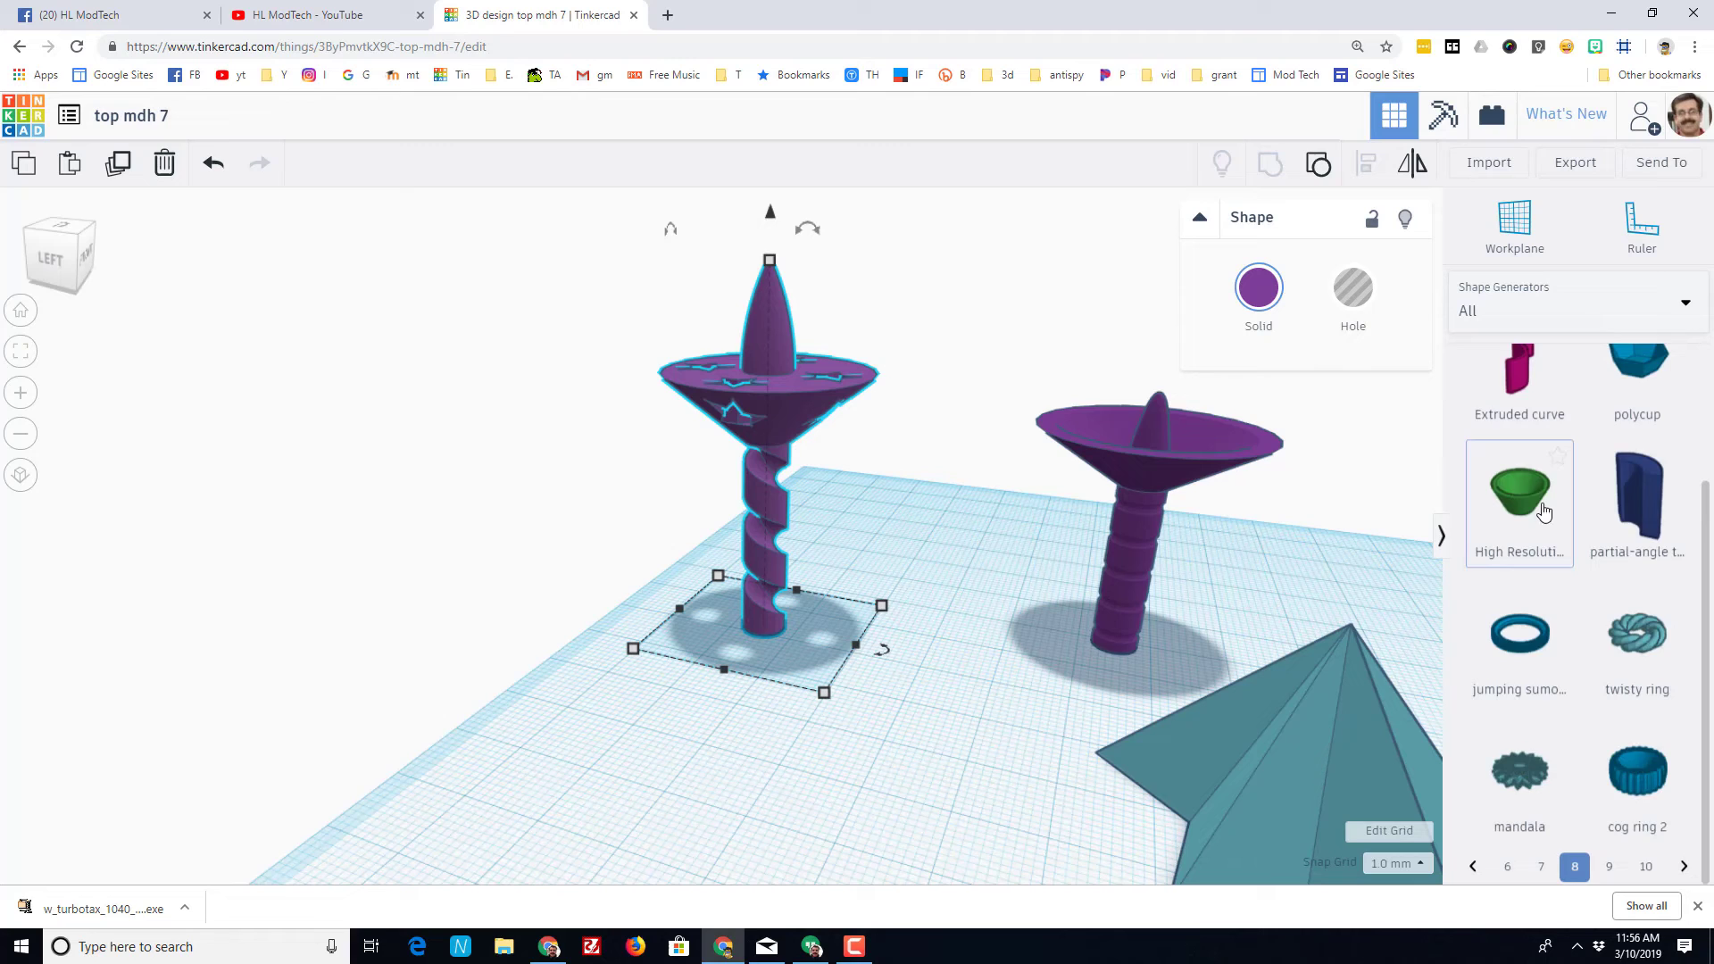
click(1609, 866)
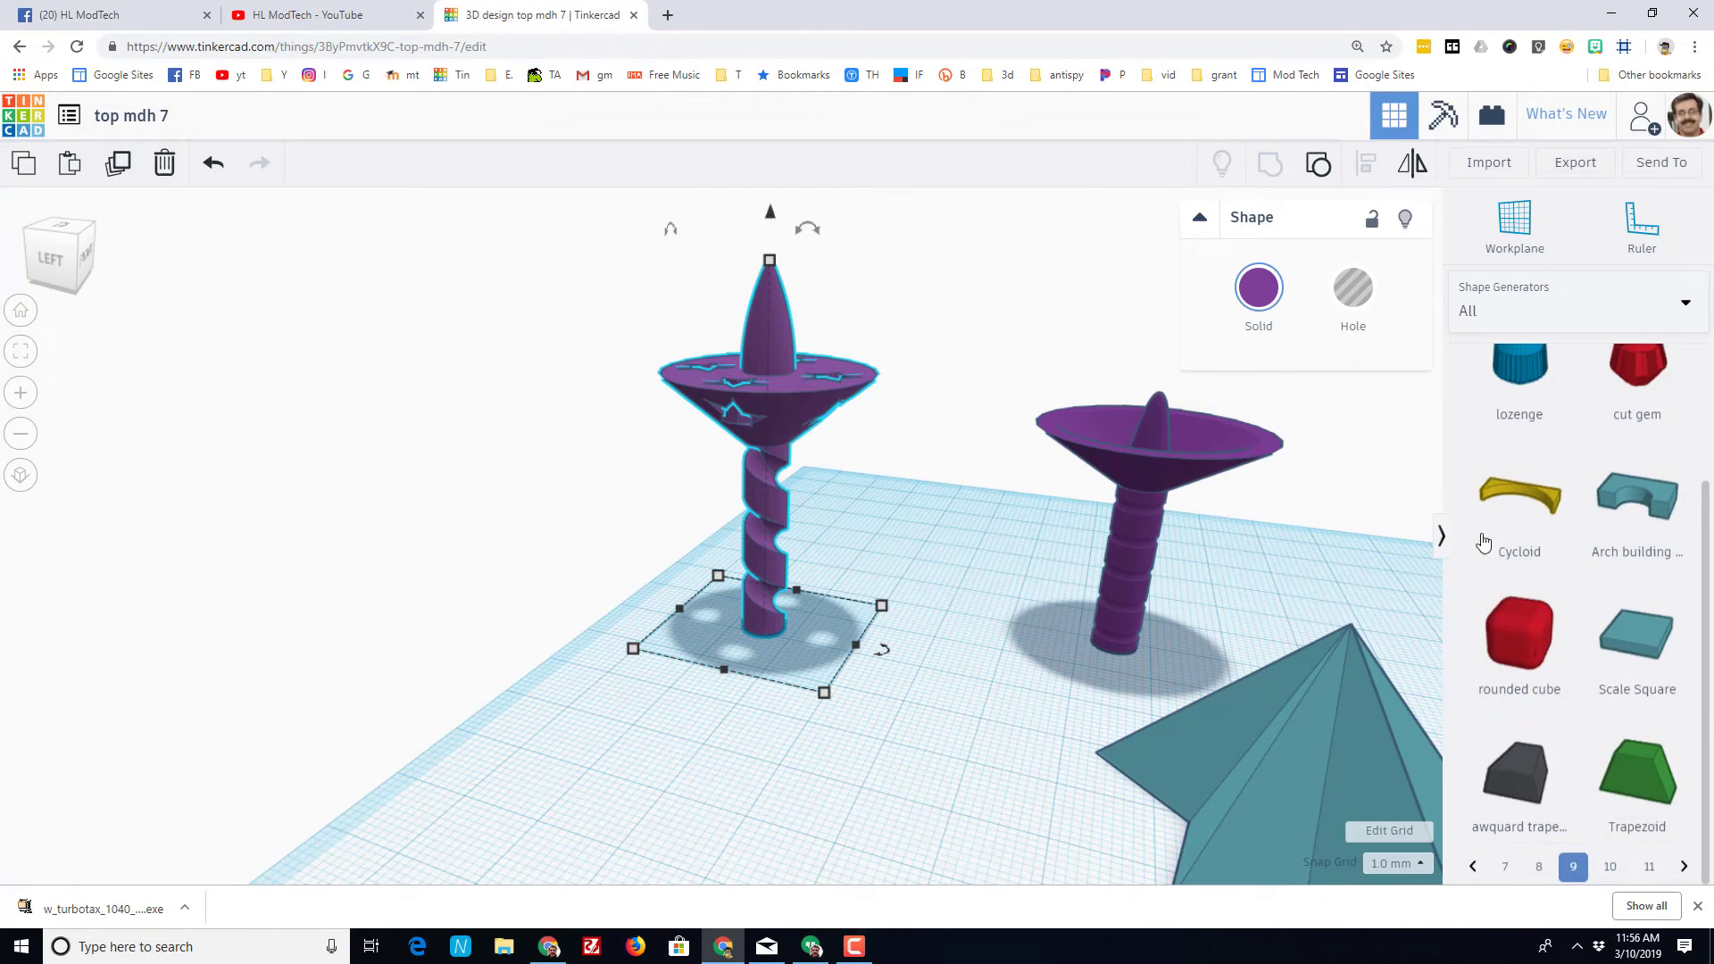
click(1608, 866)
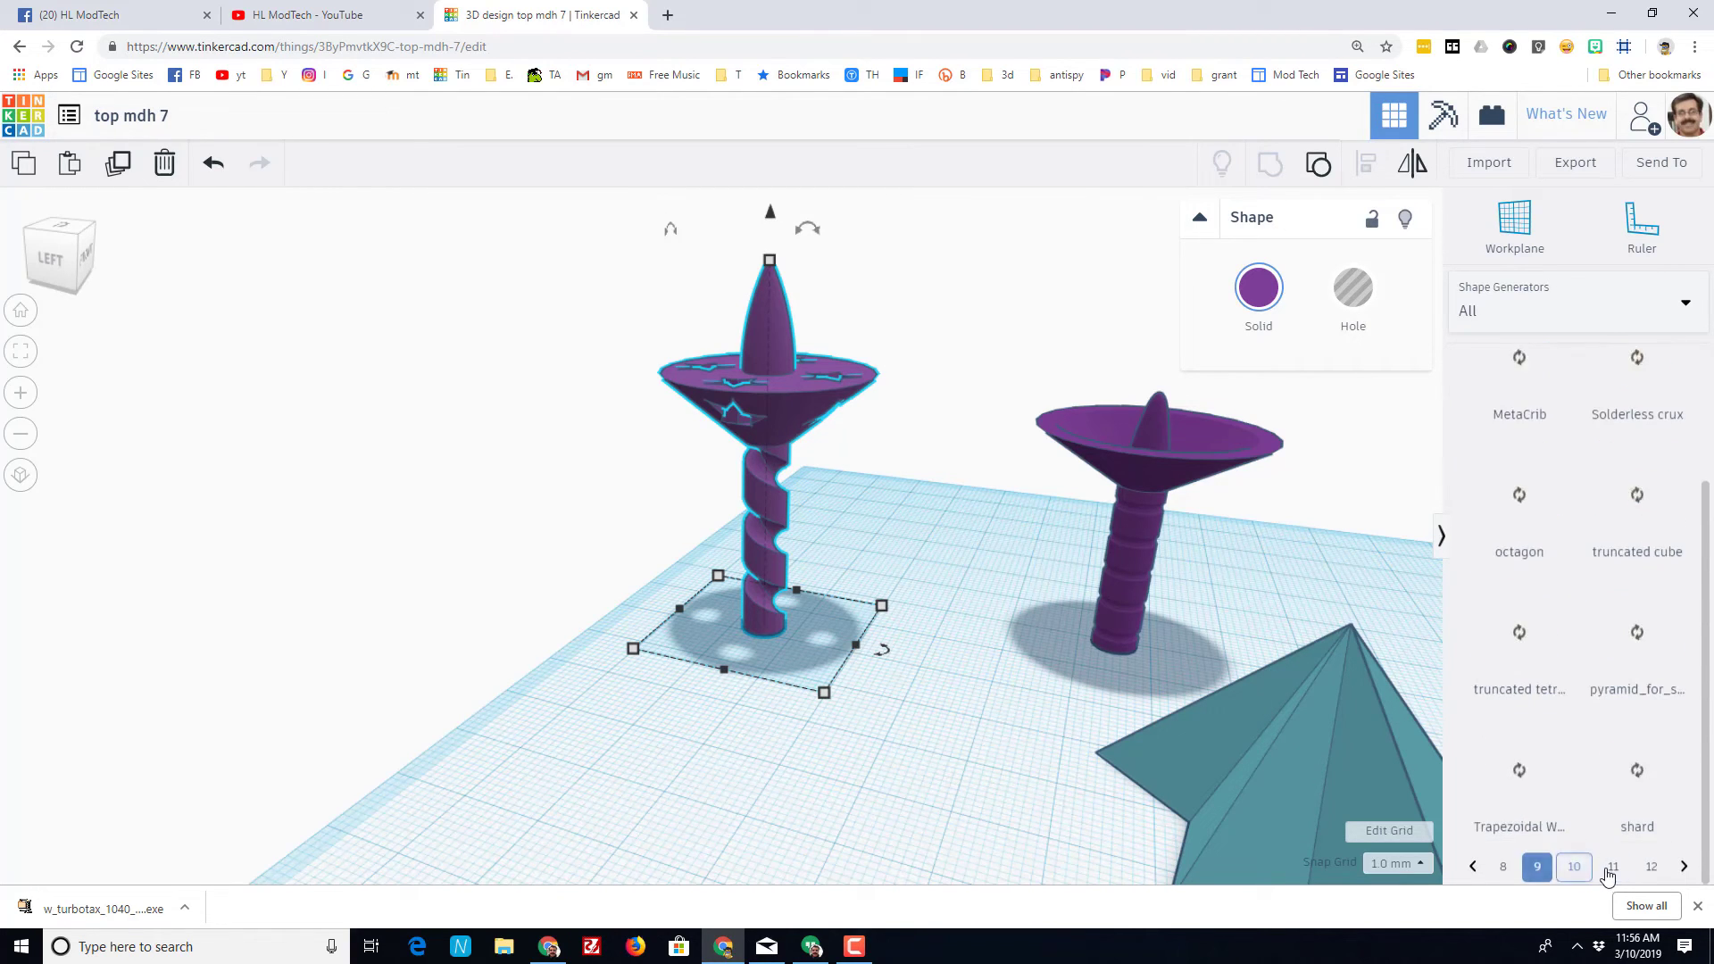
scroll(1548, 616, down, 1)
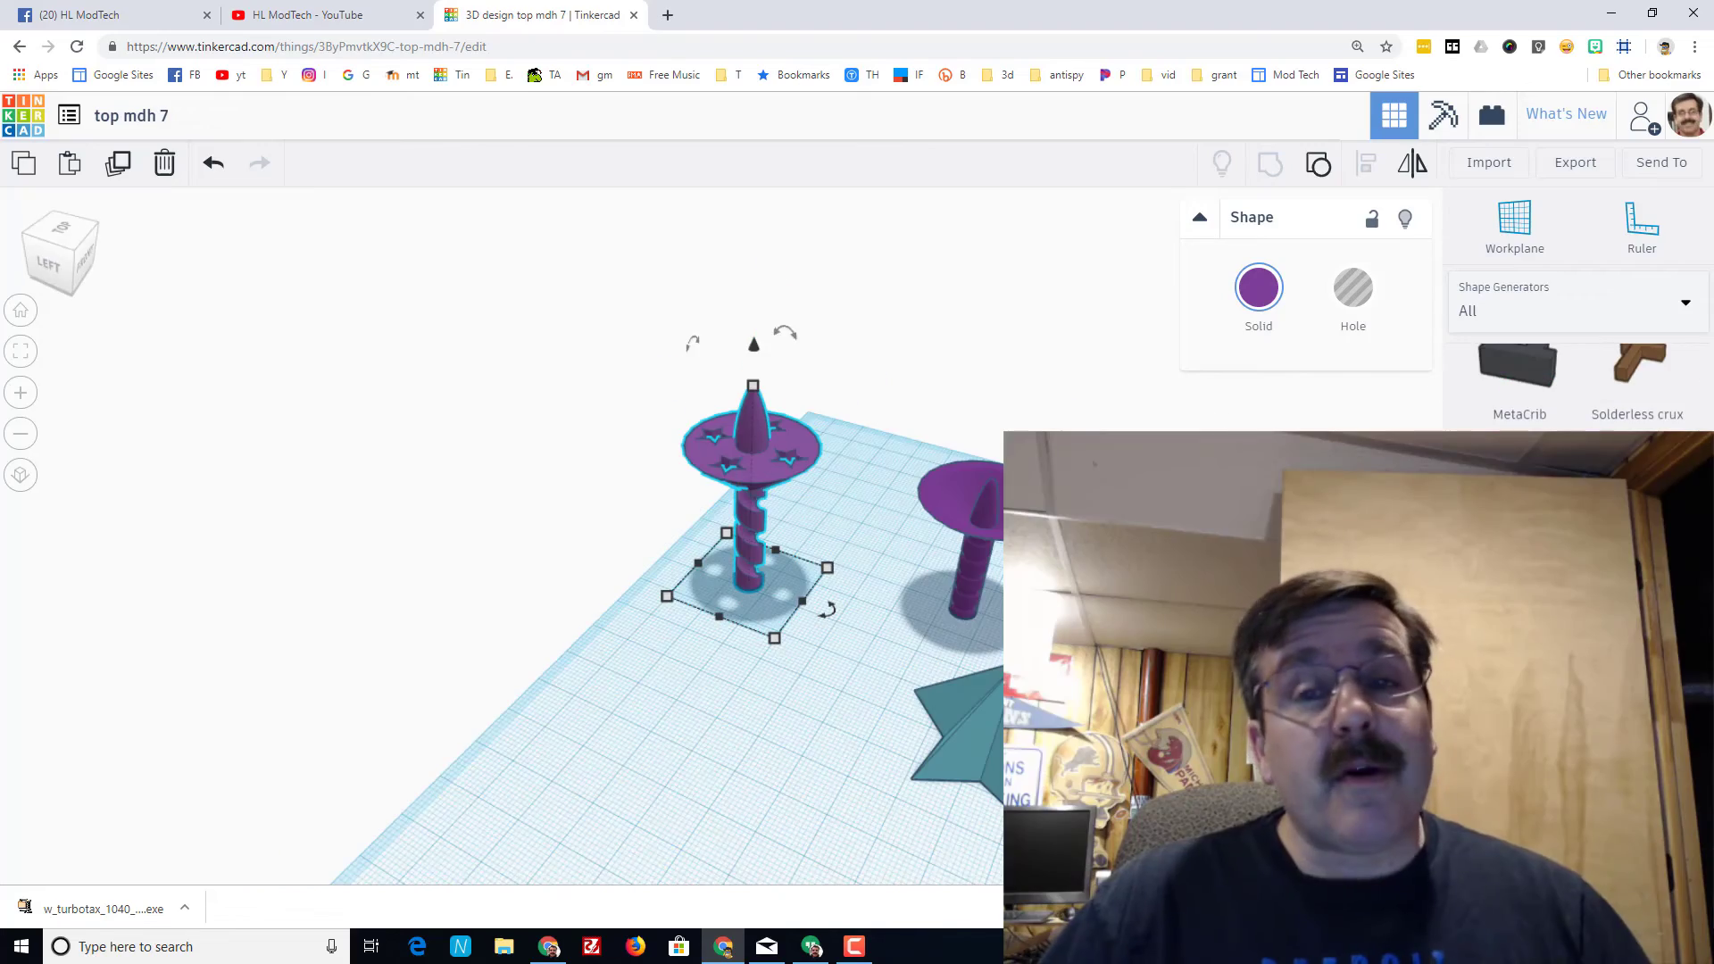
right_drag(1053, 536, 1187, 692)
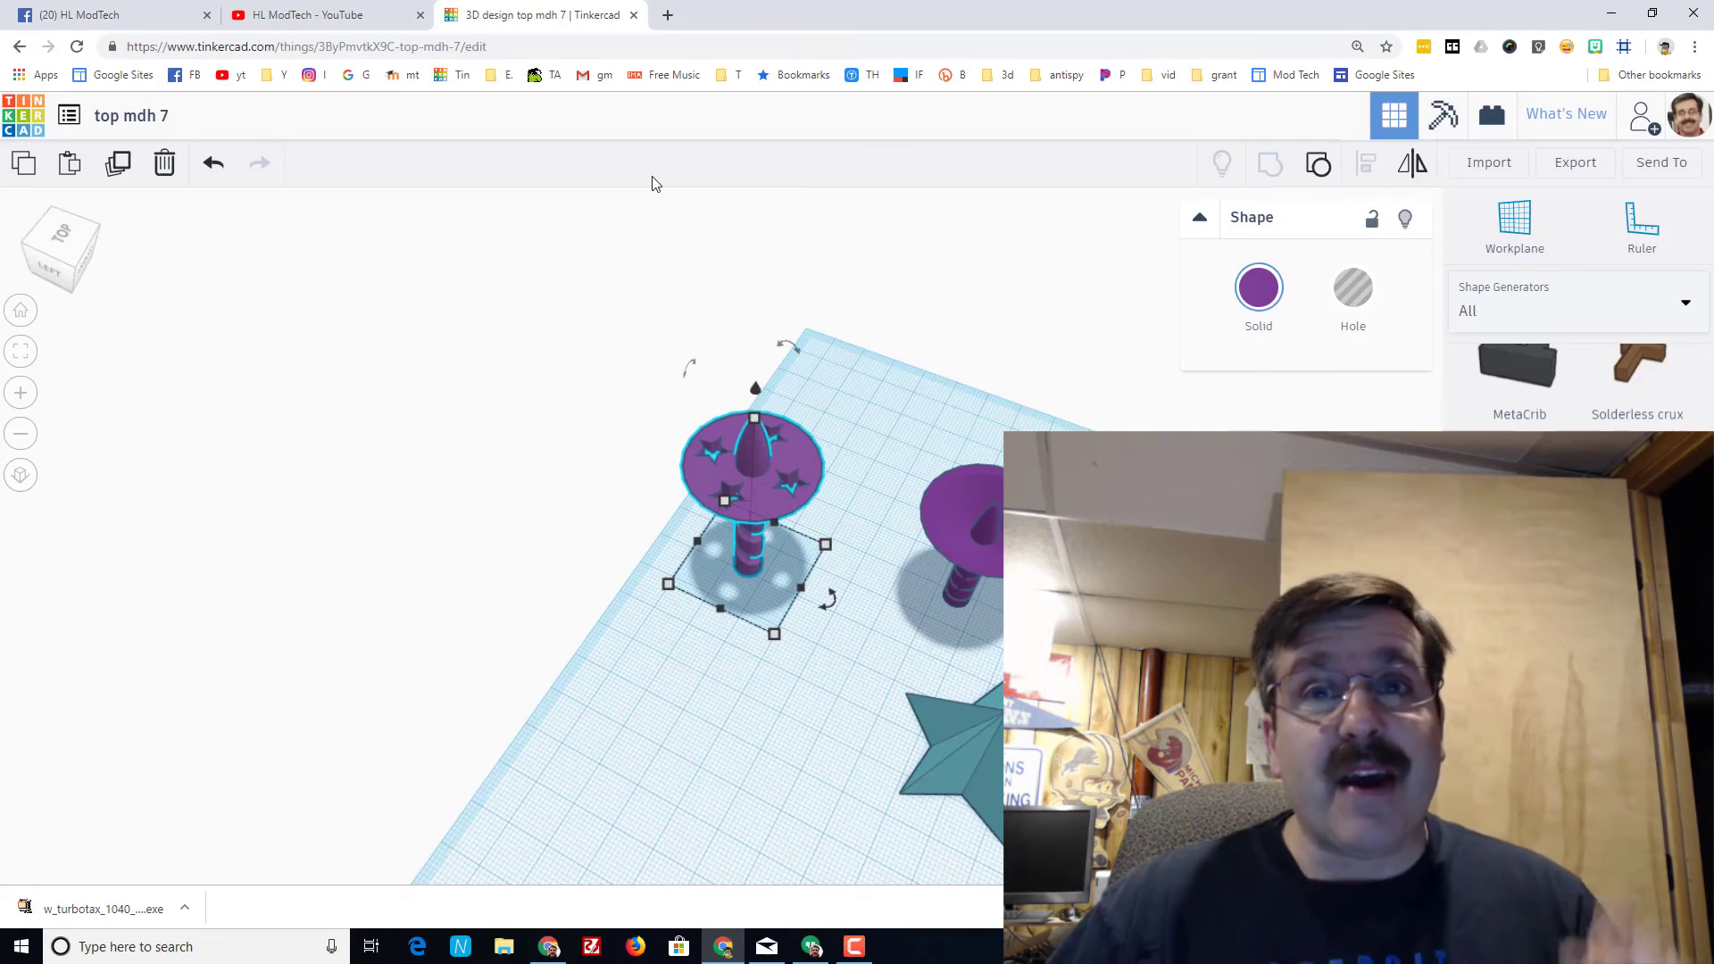
right_drag(785, 482, 625, 456)
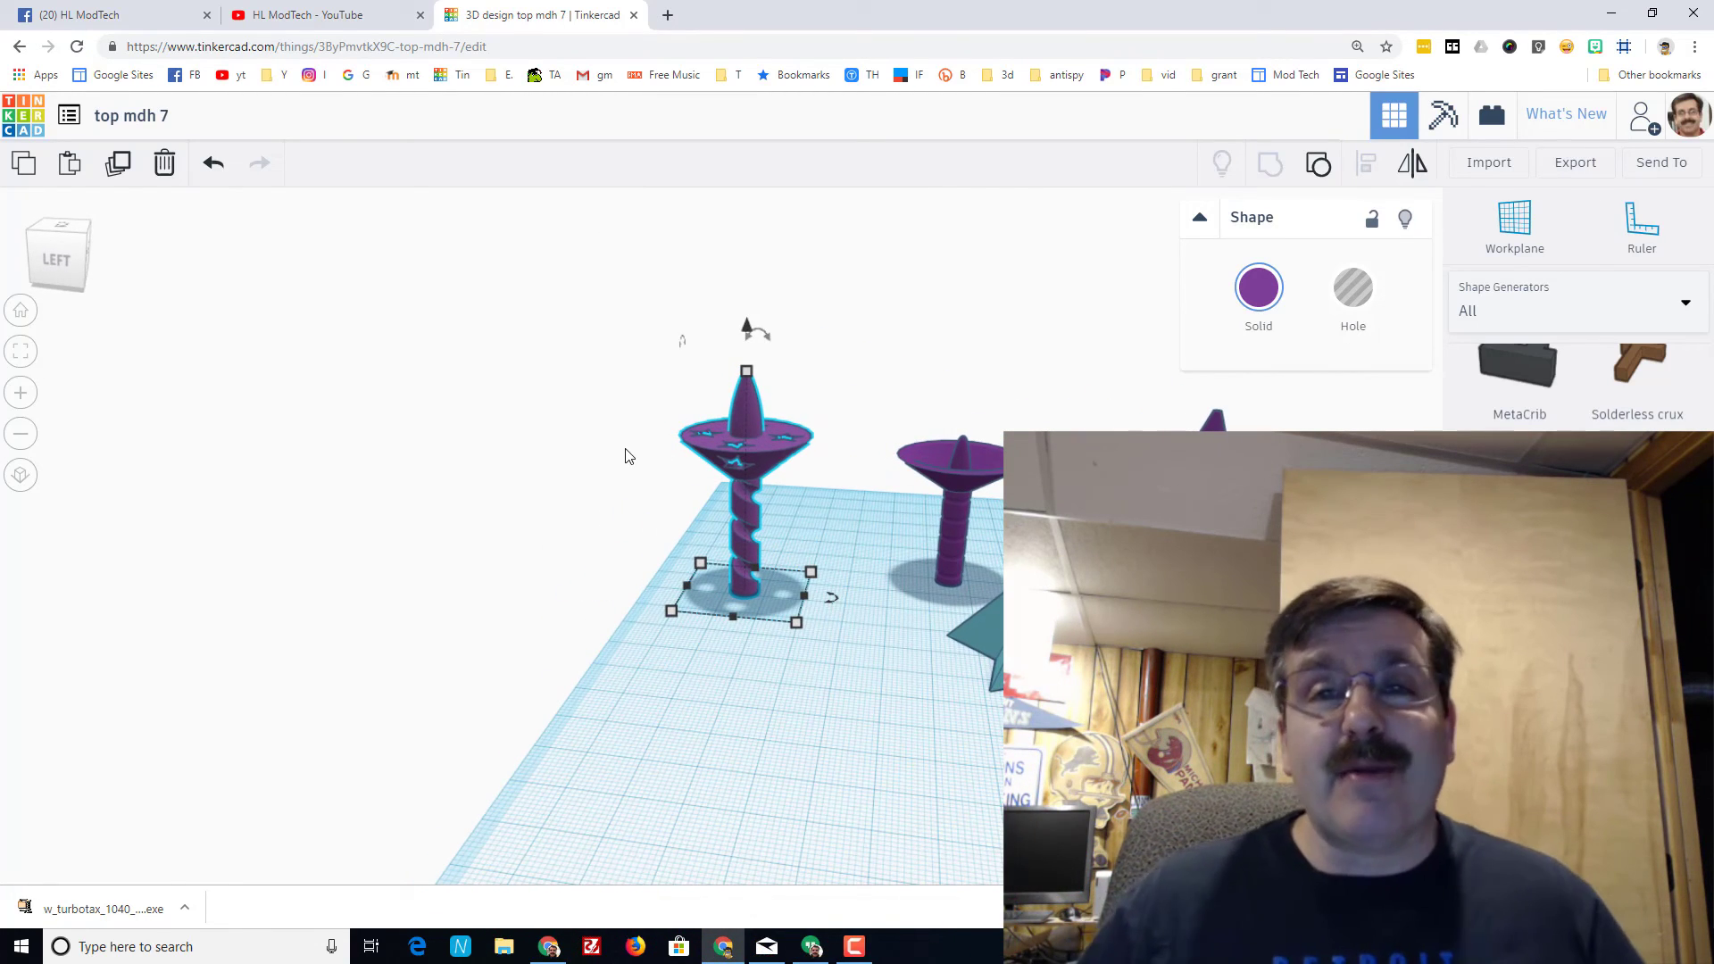